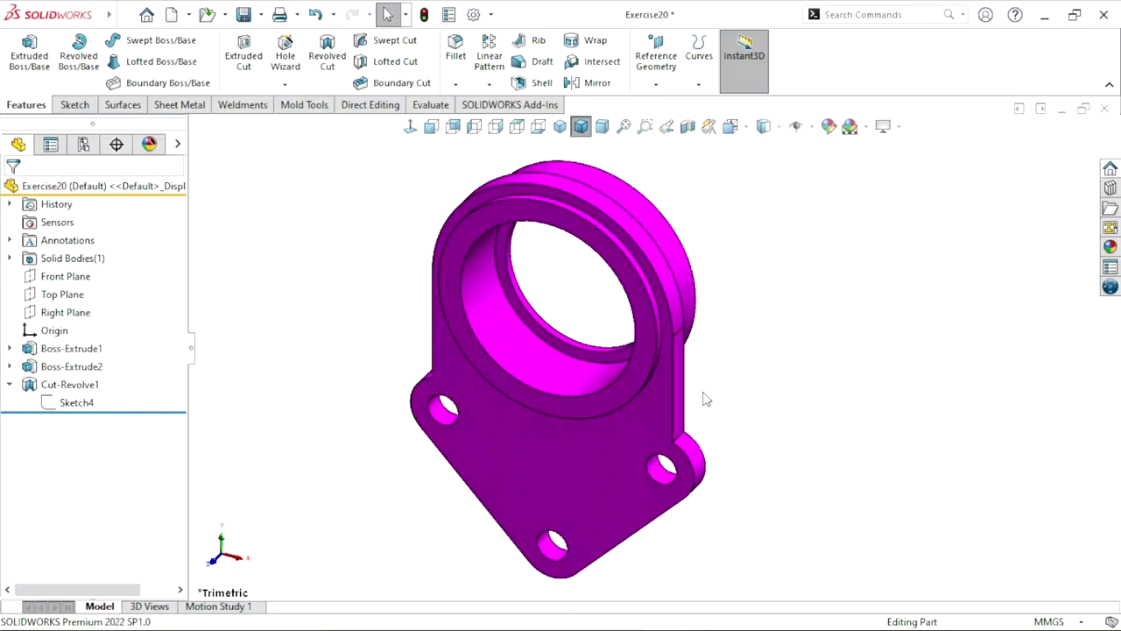
# Read the dimensions on the Exercise20.pdf drawing in Edge, then return to the blank Part5
pyautogui.moveTo(767, 427)
pyautogui.mouseDown(button='middle')
pyautogui.moveTo(608, 471)
pyautogui.moveTo(365, 383)
pyautogui.moveTo(604, 333)
pyautogui.moveTo(414, 393)
pyautogui.moveTo(601, 351)
pyautogui.moveTo(709, 441)
pyautogui.moveTo(500, 421)
pyautogui.moveTo(321, 386)
pyautogui.moveTo(493, 412)
pyautogui.moveTo(646, 518)
pyautogui.moveTo(561, 473)
pyautogui.moveTo(465, 445)
pyautogui.moveTo(616, 362)
pyautogui.moveTo(564, 457)
pyautogui.moveTo(586, 509)
pyautogui.moveTo(567, 504)
pyautogui.mouseUp(button='middle')
pyautogui.moveTo(709, 420)
pyautogui.mouseDown(button='middle')
pyautogui.moveTo(745, 331)
pyautogui.moveTo(663, 427)
pyautogui.mouseUp(button='middle')
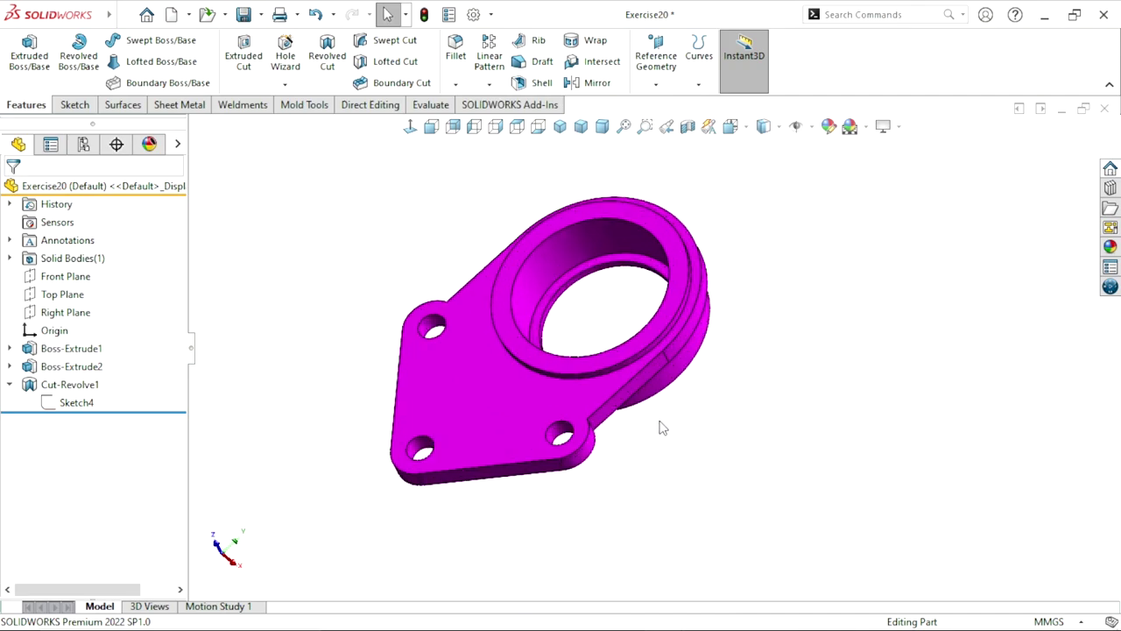
pyautogui.moveTo(601, 321)
pyautogui.mouseDown(button='middle')
pyautogui.moveTo(616, 446)
pyautogui.moveTo(453, 355)
pyautogui.moveTo(598, 393)
pyautogui.moveTo(619, 494)
pyautogui.moveTo(604, 395)
pyautogui.moveTo(637, 420)
pyautogui.moveTo(496, 360)
pyautogui.moveTo(465, 368)
pyautogui.moveTo(630, 491)
pyautogui.moveTo(623, 511)
pyautogui.mouseUp(button='middle')
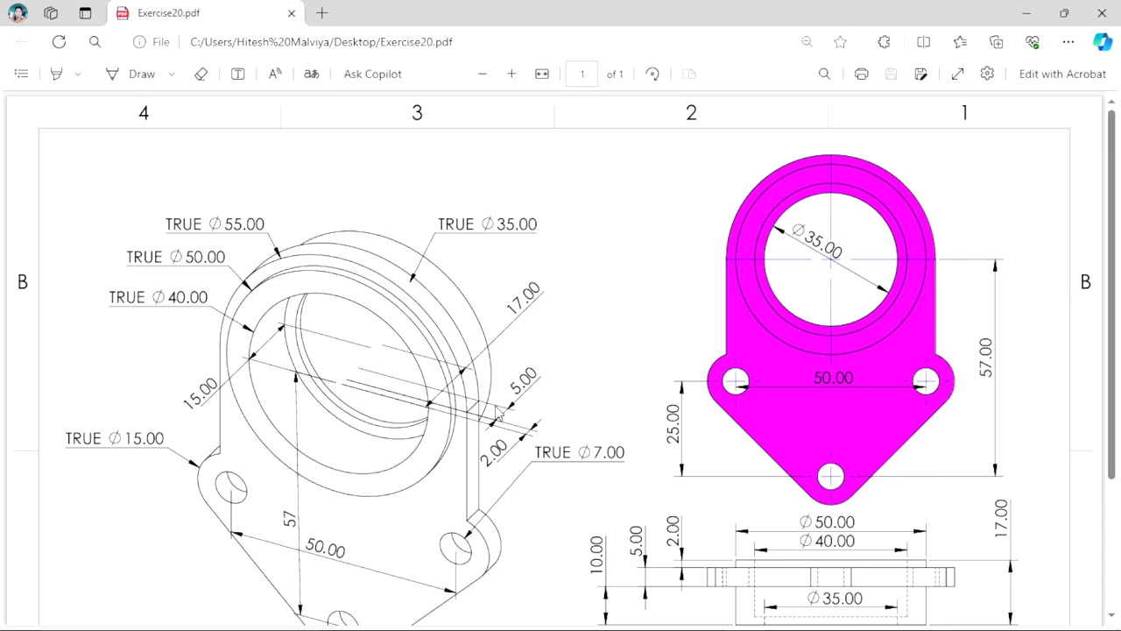
pyautogui.scroll(-1, 497, 412)
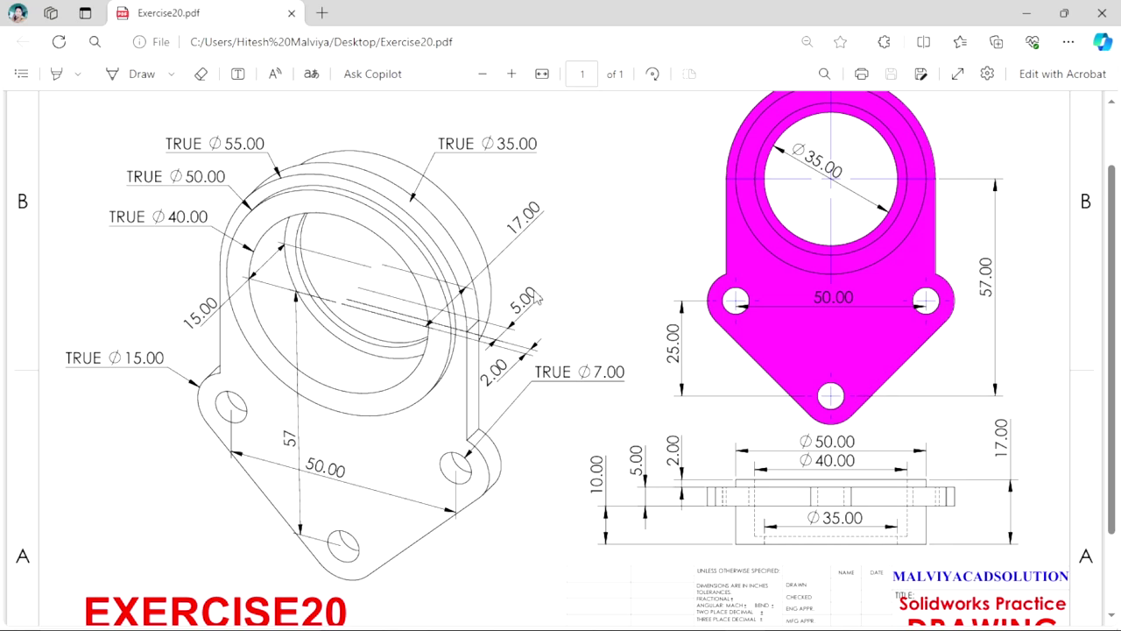
pyautogui.scroll(2, 413, 500)
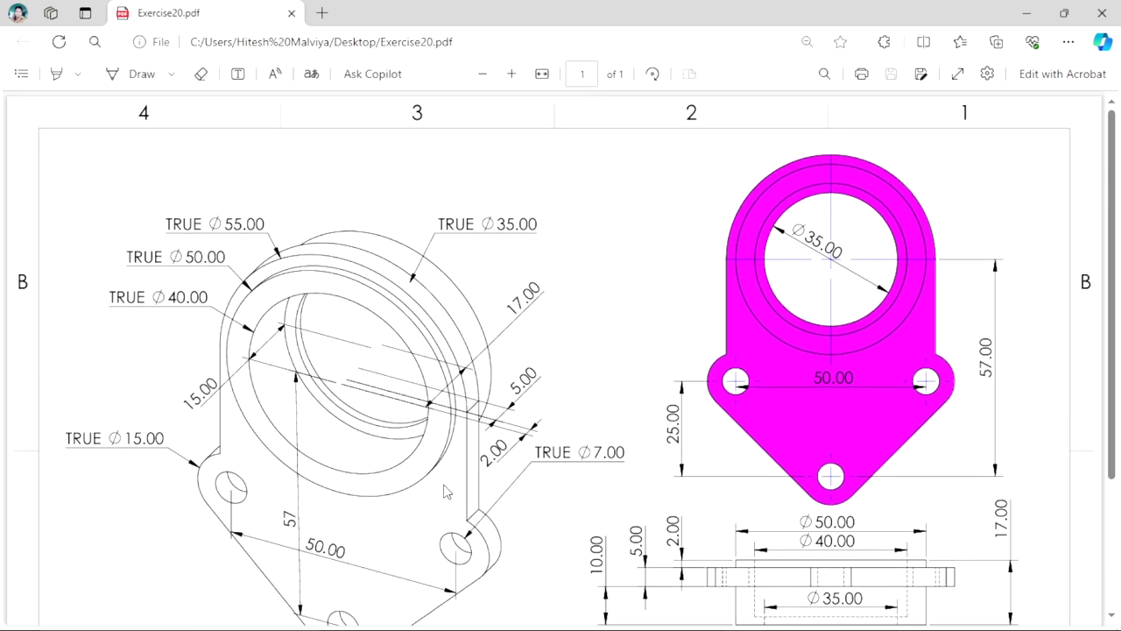
pyautogui.scroll(-4, 569, 450)
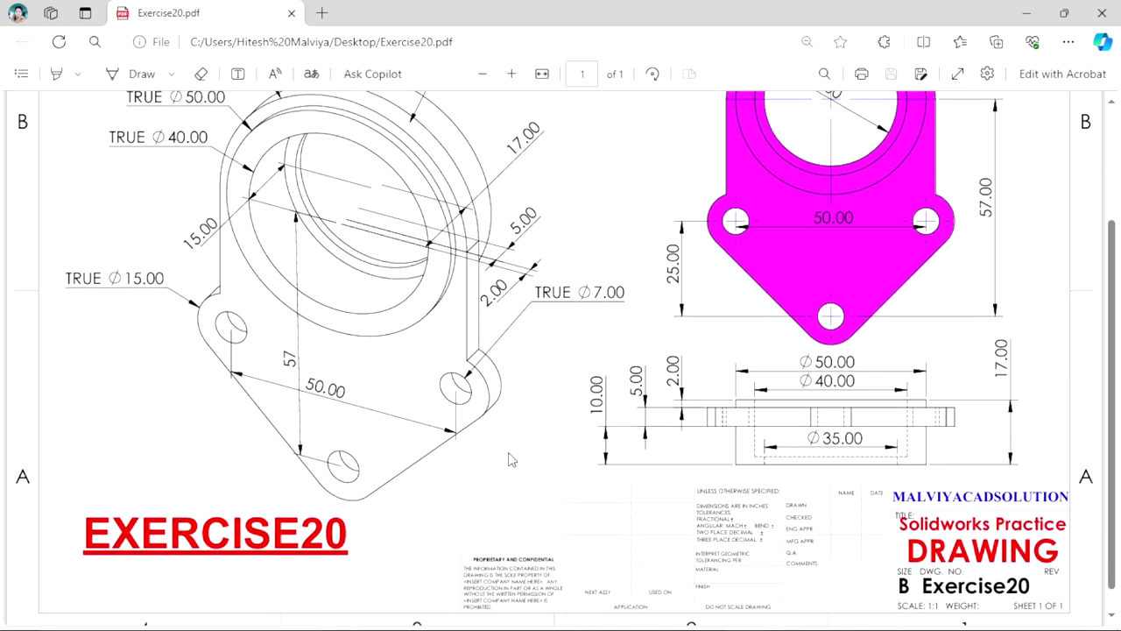
pyautogui.scroll(4, 538, 473)
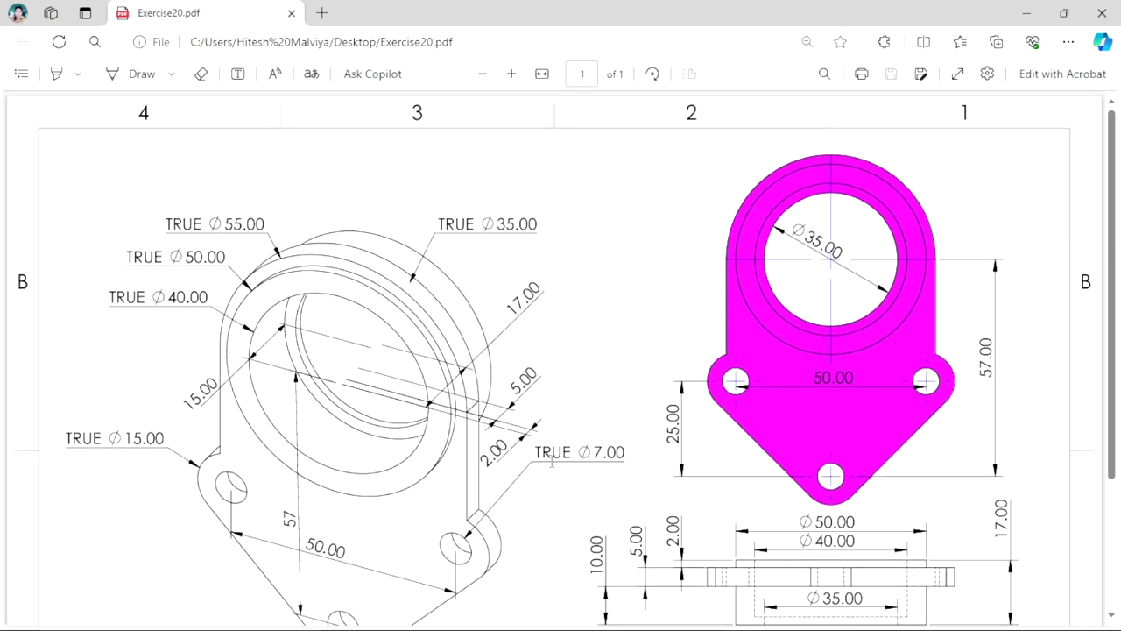
pyautogui.scroll(-2, 560, 447)
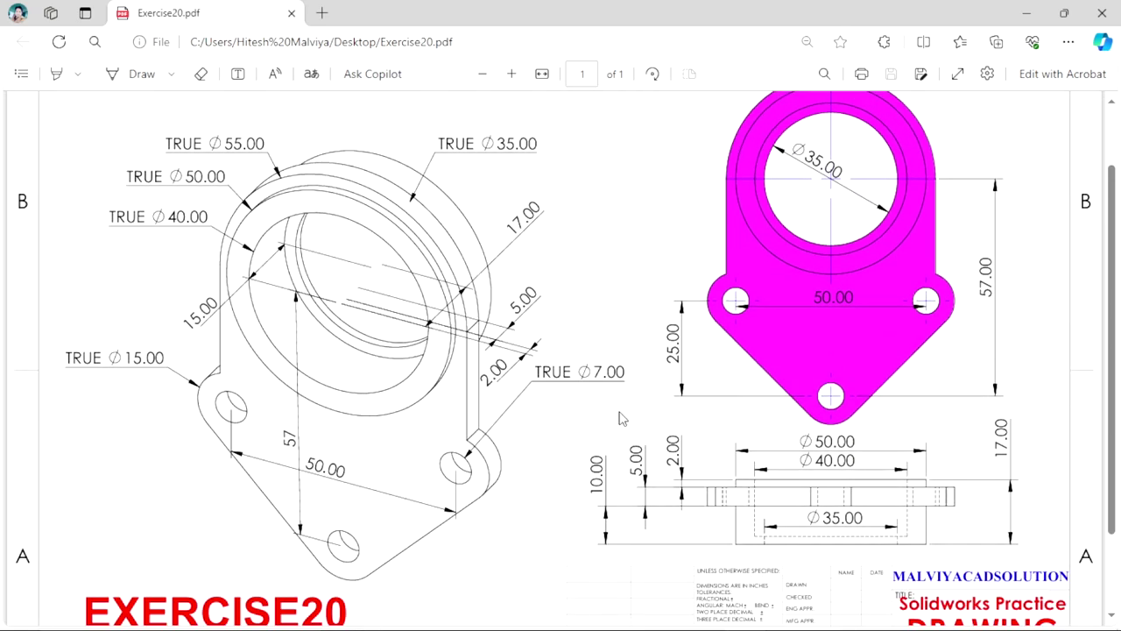
pyautogui.hotkey('alt', 'Tab')
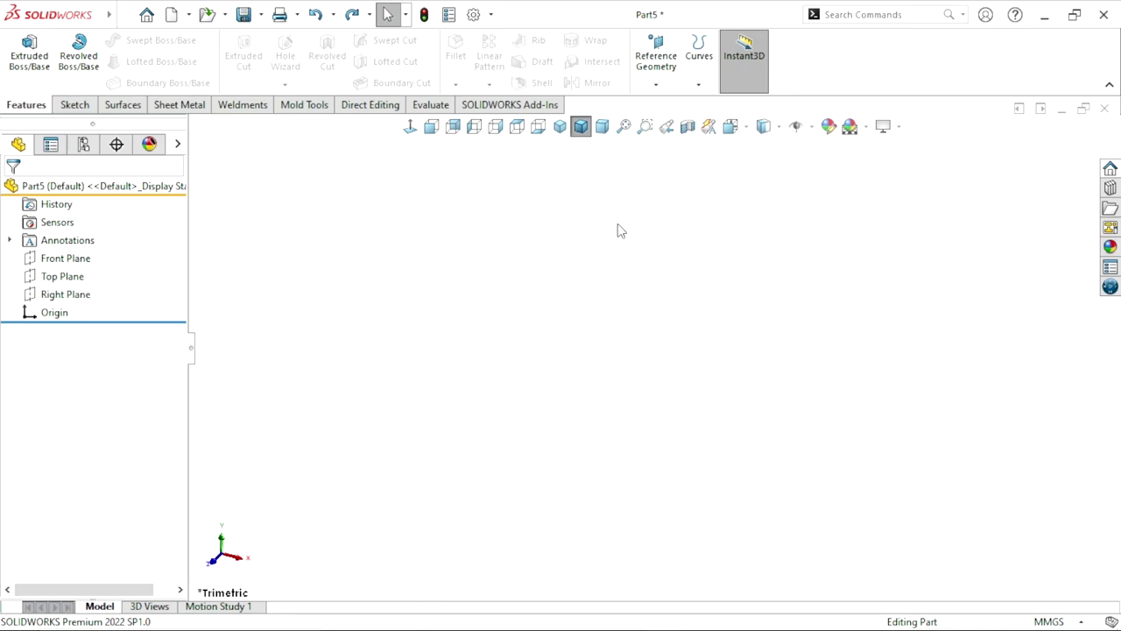
# Sketch a 55 mm diameter circle centred on the origin on the Front Plane
pyautogui.click(77, 258)
pyautogui.click(85, 233)
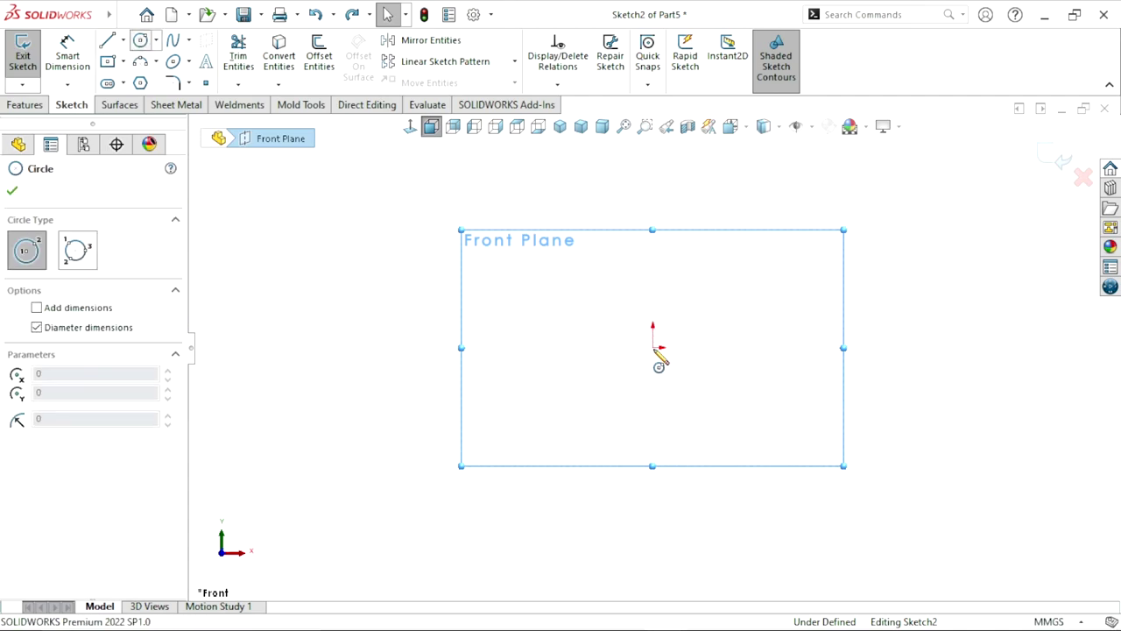
pyautogui.click(652, 348)
pyautogui.click(509, 259)
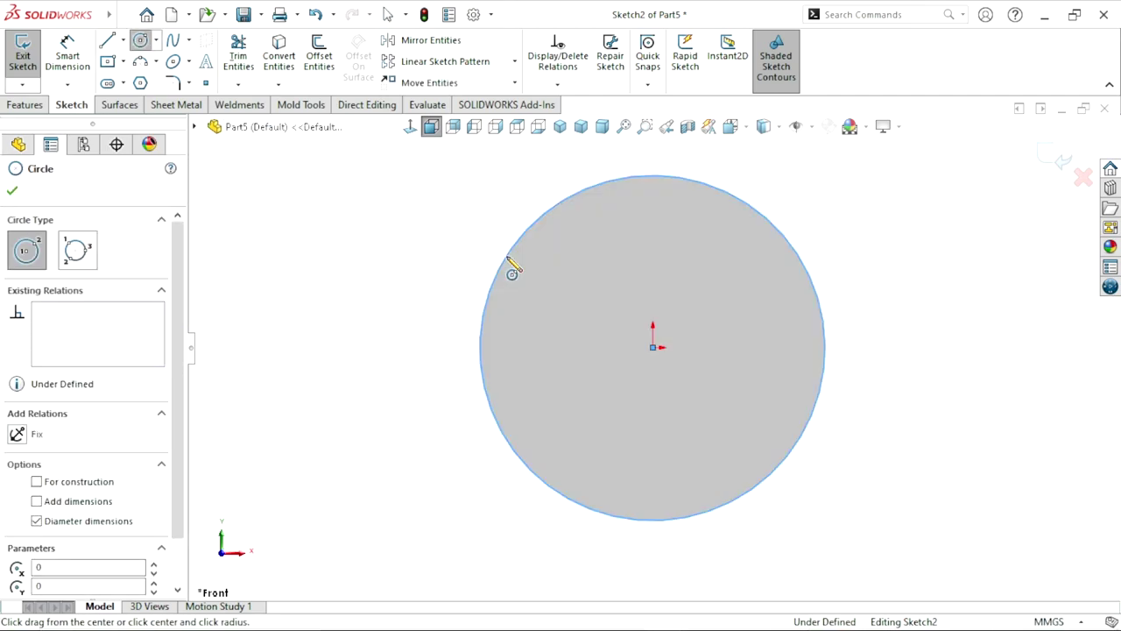
pyautogui.press('Escape')
pyautogui.press('d')
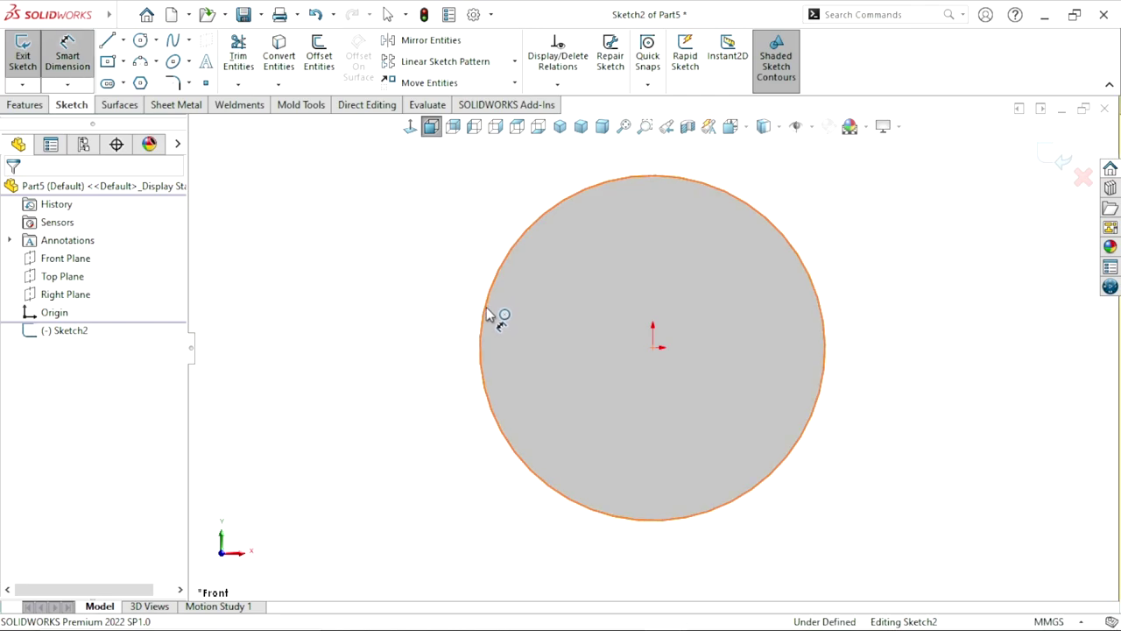
pyautogui.click(406, 344)
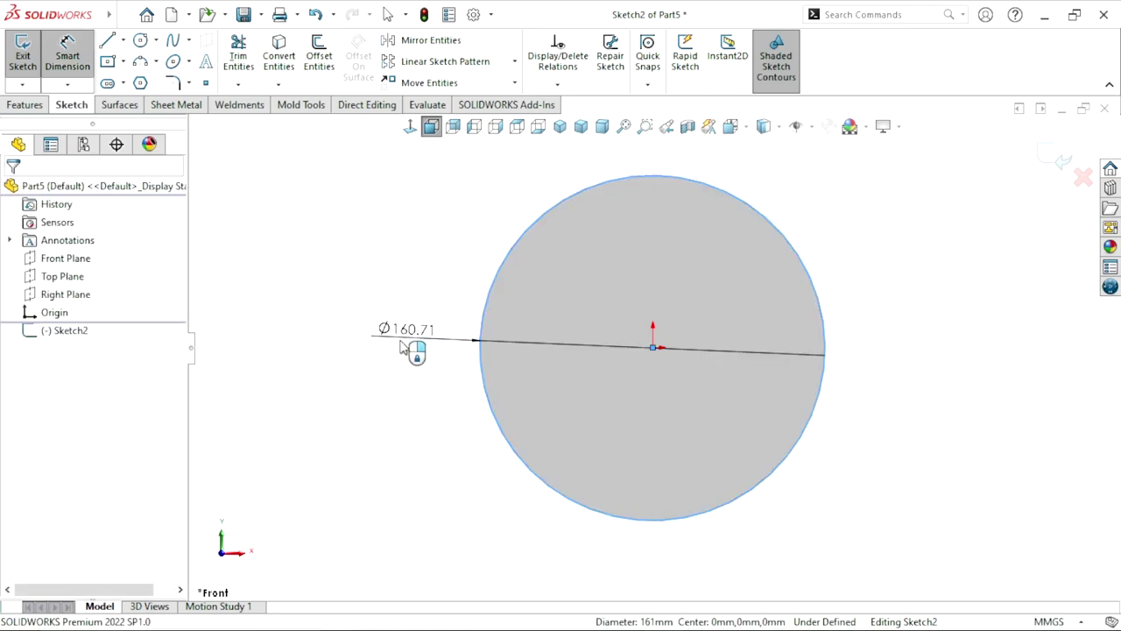
pyautogui.click(401, 347)
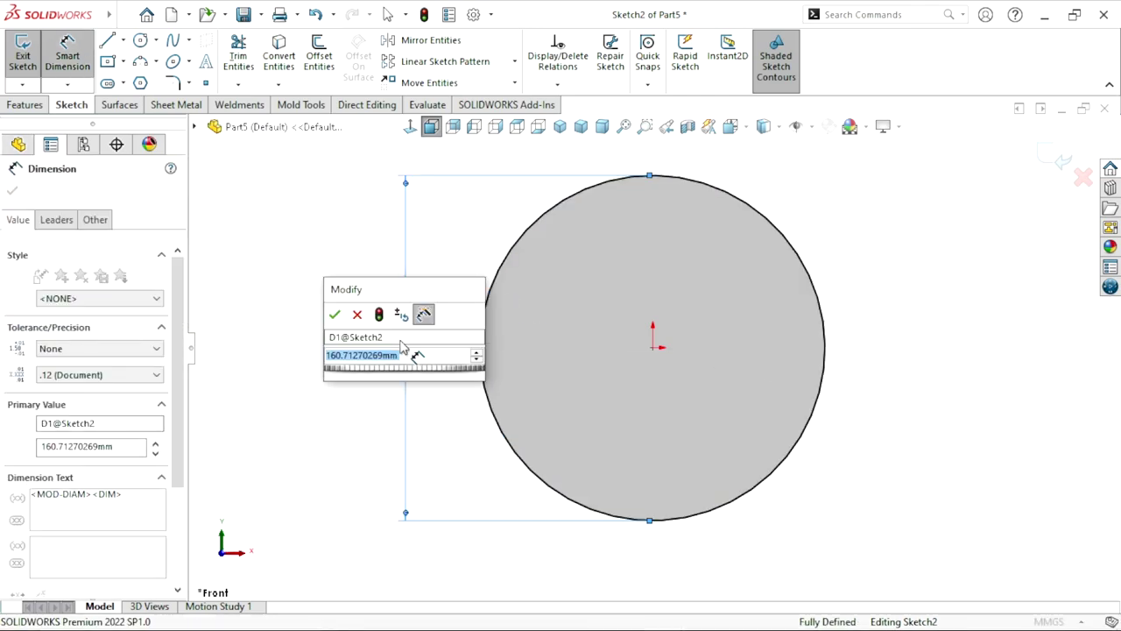
pyautogui.write('55')
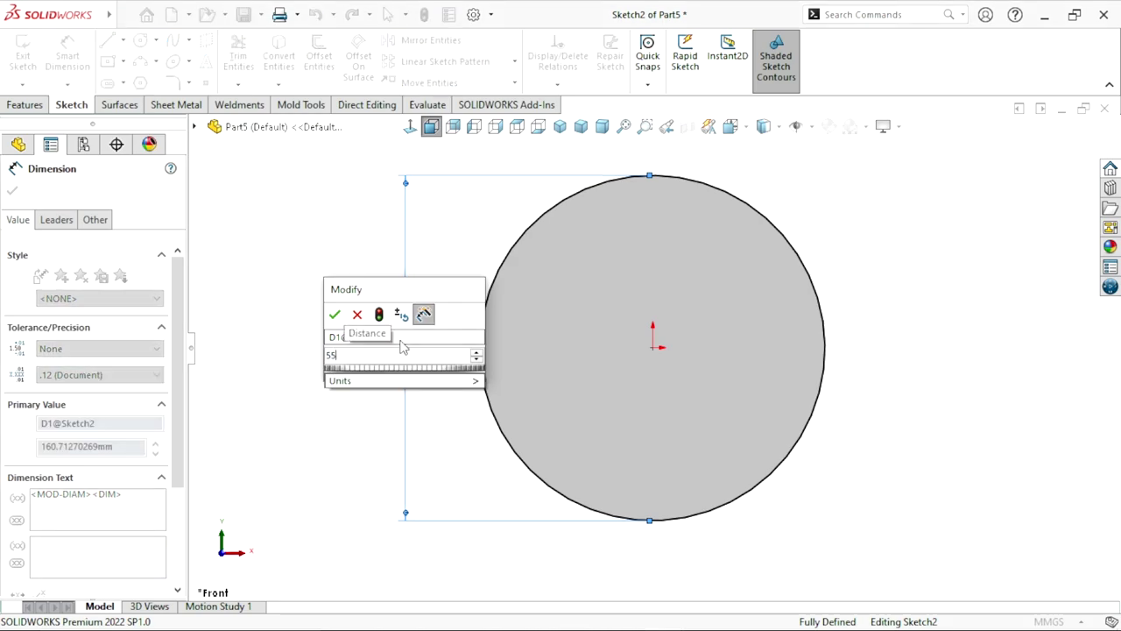
pyautogui.click(335, 313)
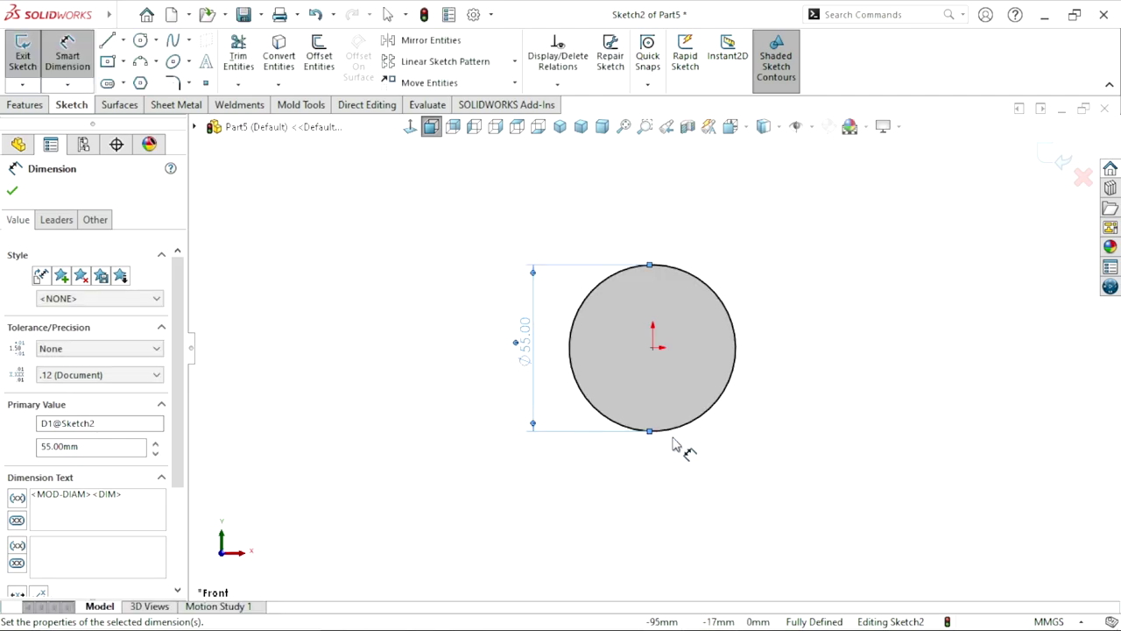
# Begin a centerline at the circle's centre
pyautogui.scroll(-2, 826, 418)
pyautogui.scroll(-1, 444, 303)
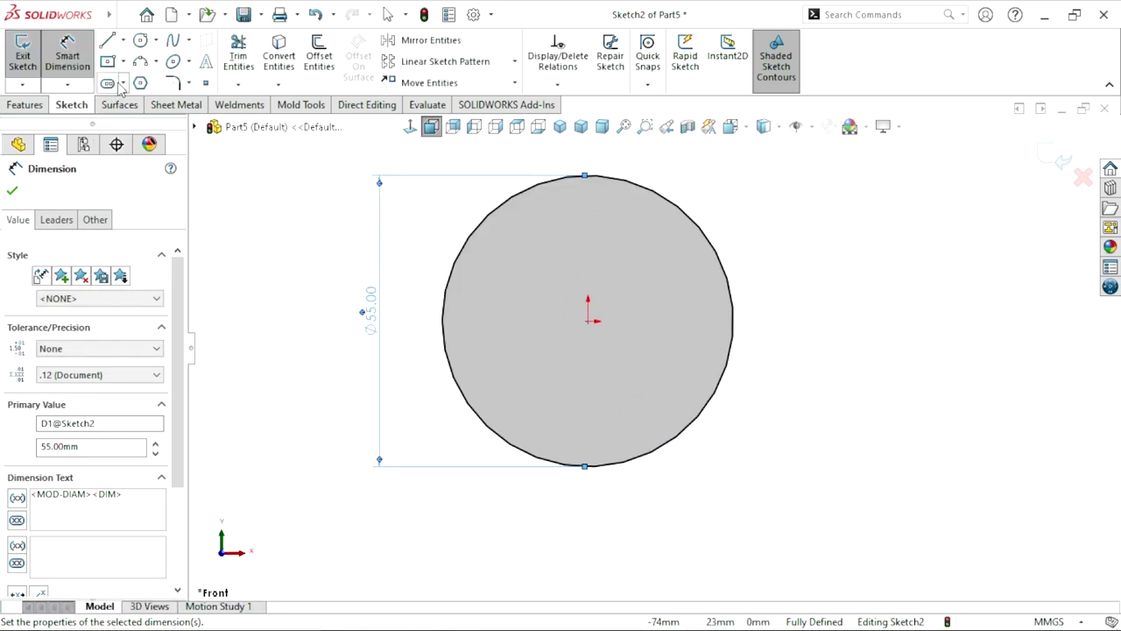
pyautogui.click(122, 41)
pyautogui.click(149, 78)
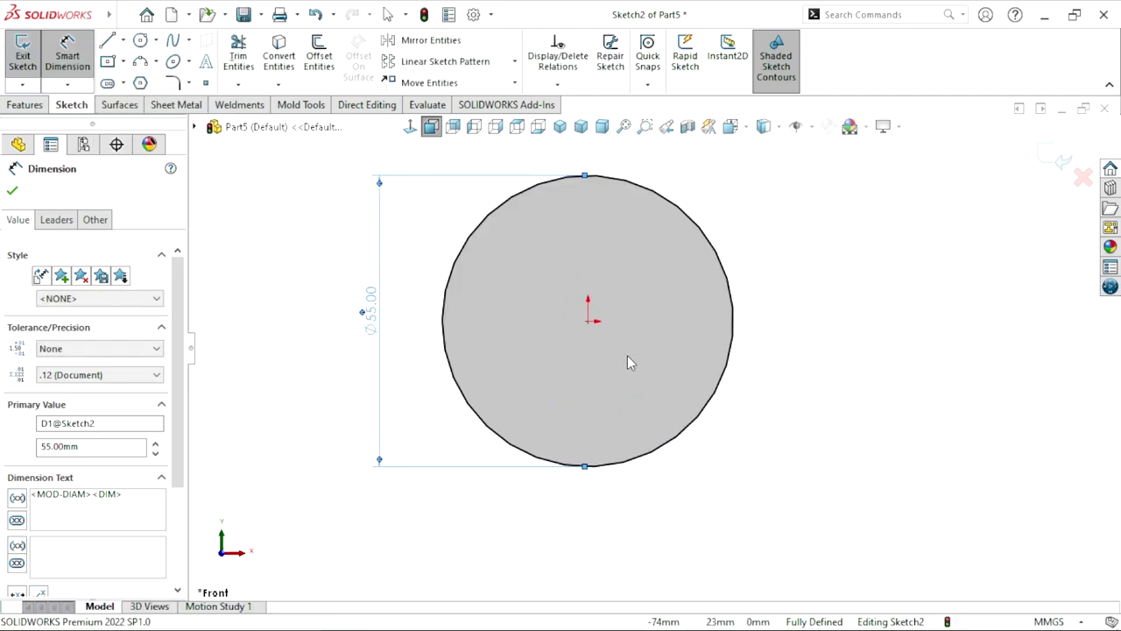
pyautogui.click(588, 320)
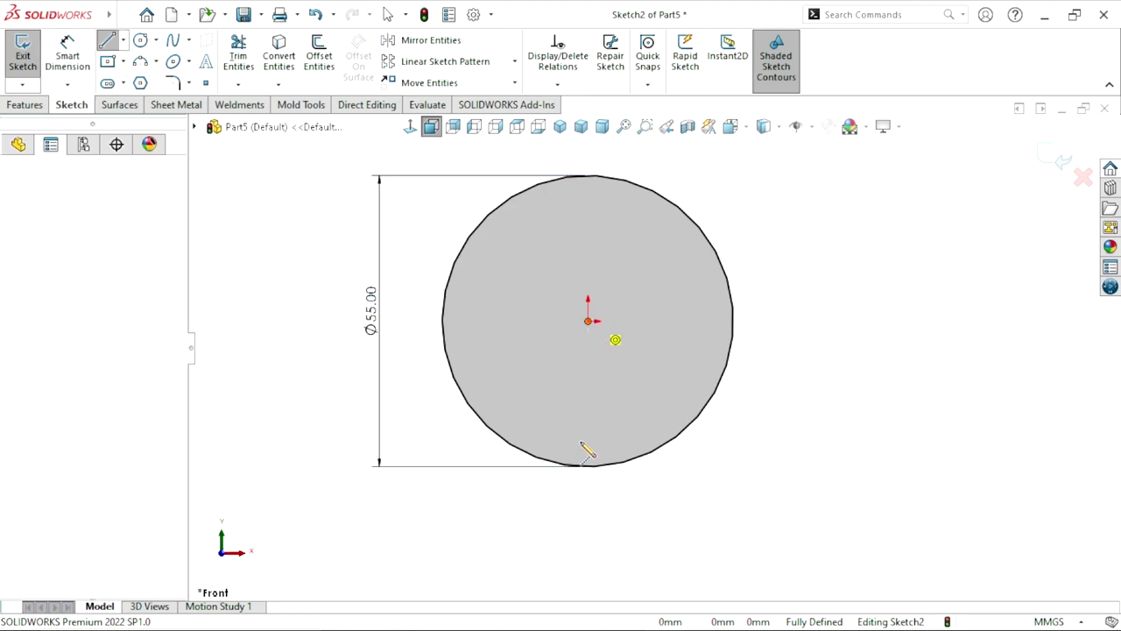
# Finish the vertical centerline below the circle and dimension its length to 57 mm
pyautogui.click(588, 562)
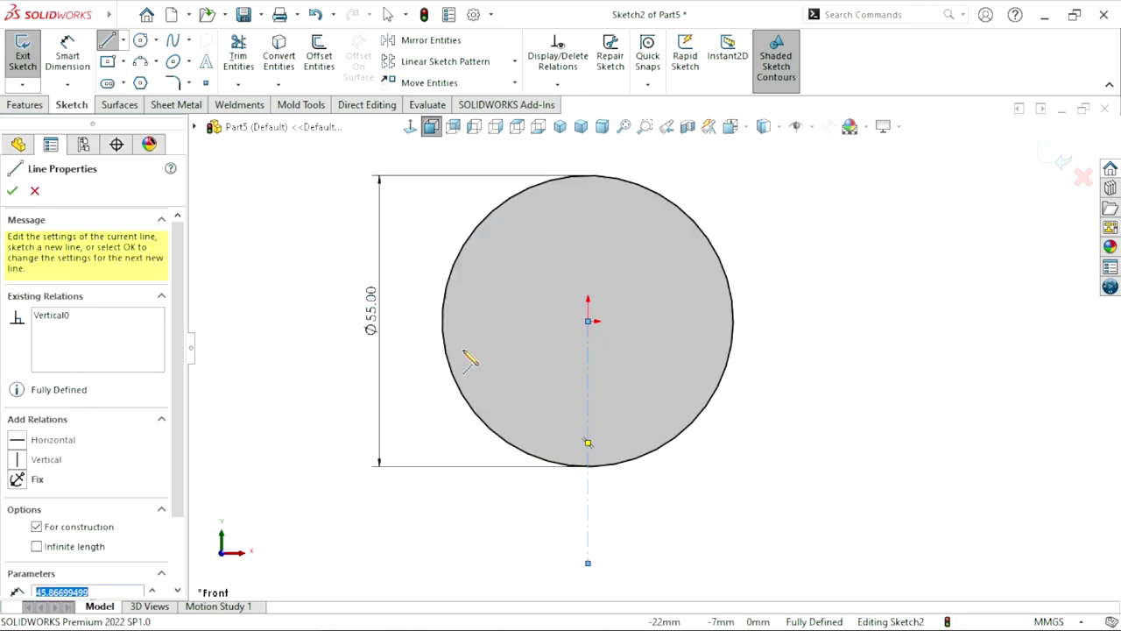
pyautogui.click(72, 60)
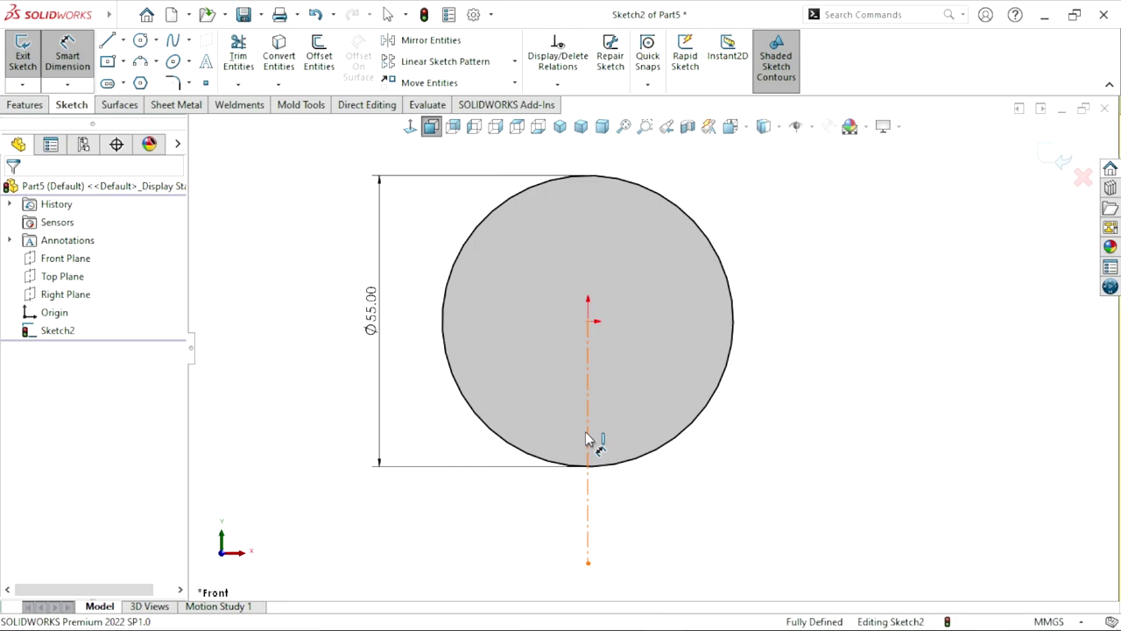
pyautogui.click(734, 445)
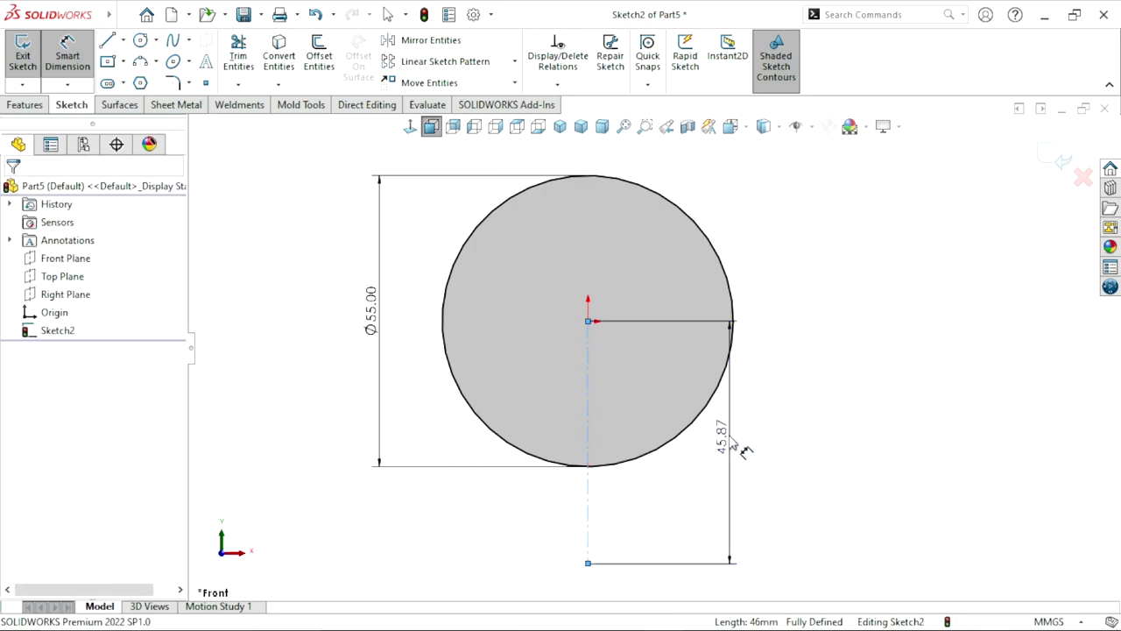
pyautogui.click(743, 450)
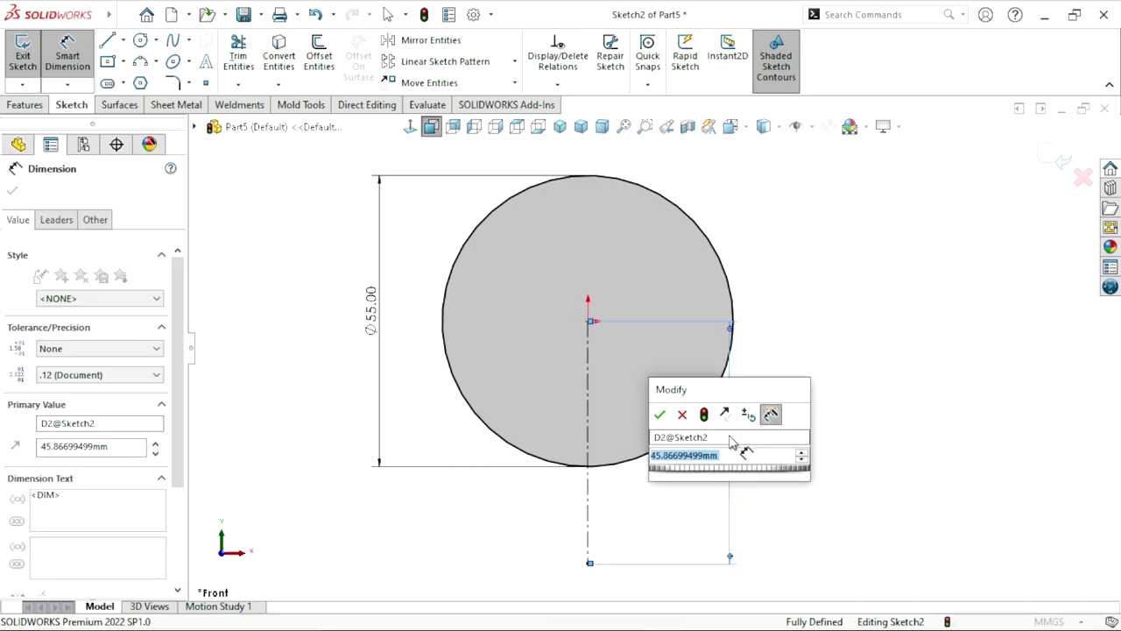
pyautogui.write('57')
pyautogui.press('Return')
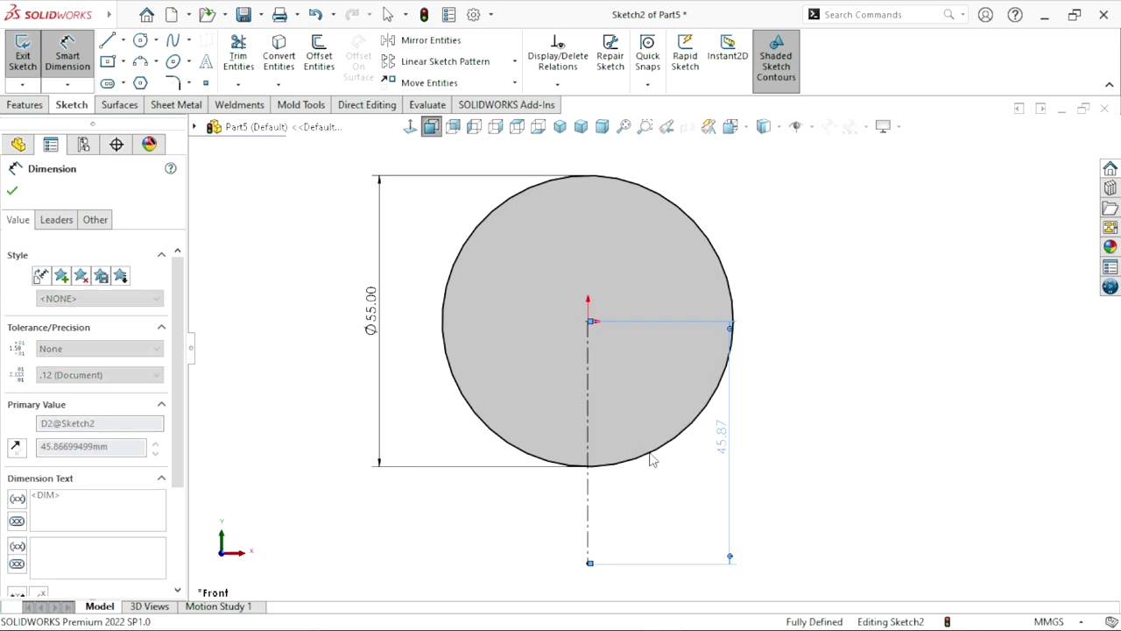
# Move the Ø55 dimension to the right side of the circle
pyautogui.scroll(3, 779, 447)
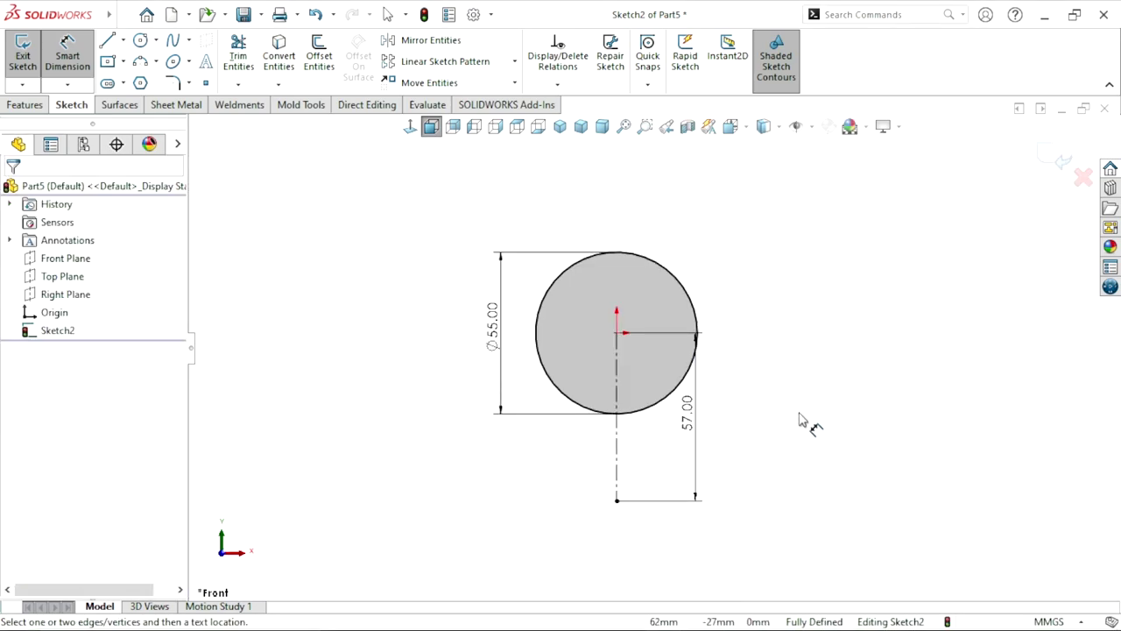
pyautogui.scroll(-1, 801, 426)
pyautogui.moveTo(425, 305); pyautogui.dragTo(694, 297)
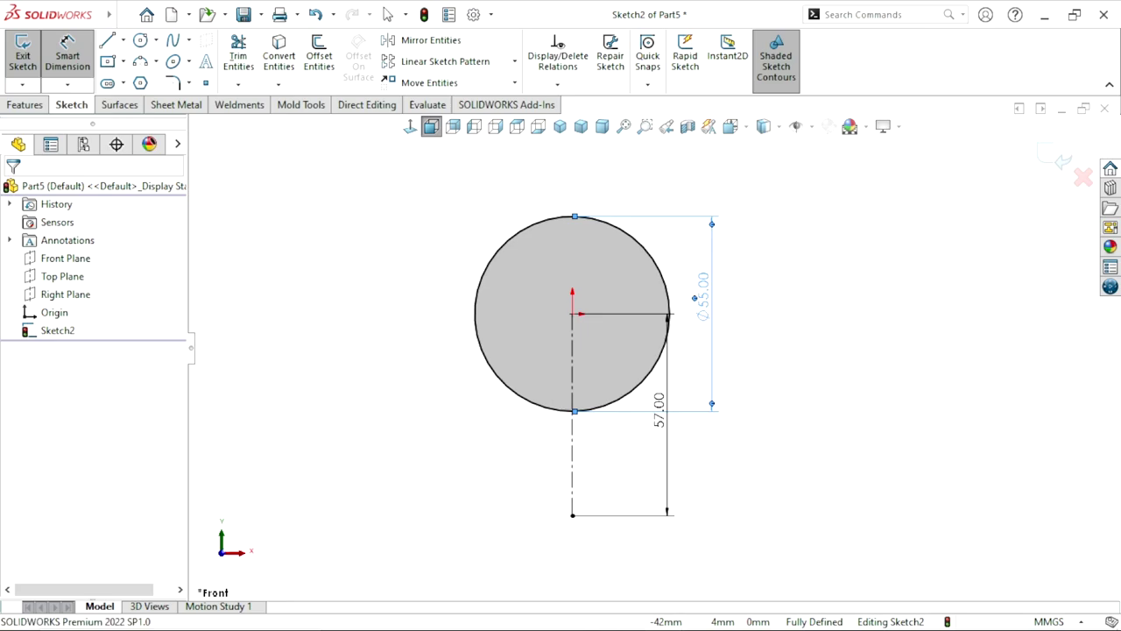
pyautogui.click(719, 429)
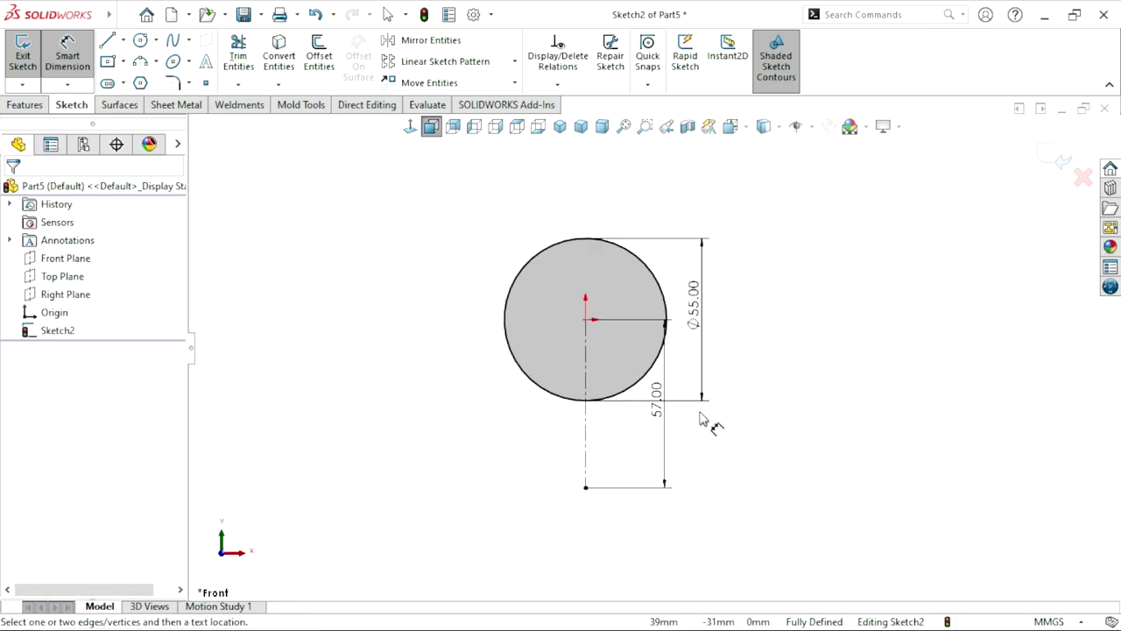
pyautogui.scroll(-1, 727, 438)
pyautogui.click(140, 40)
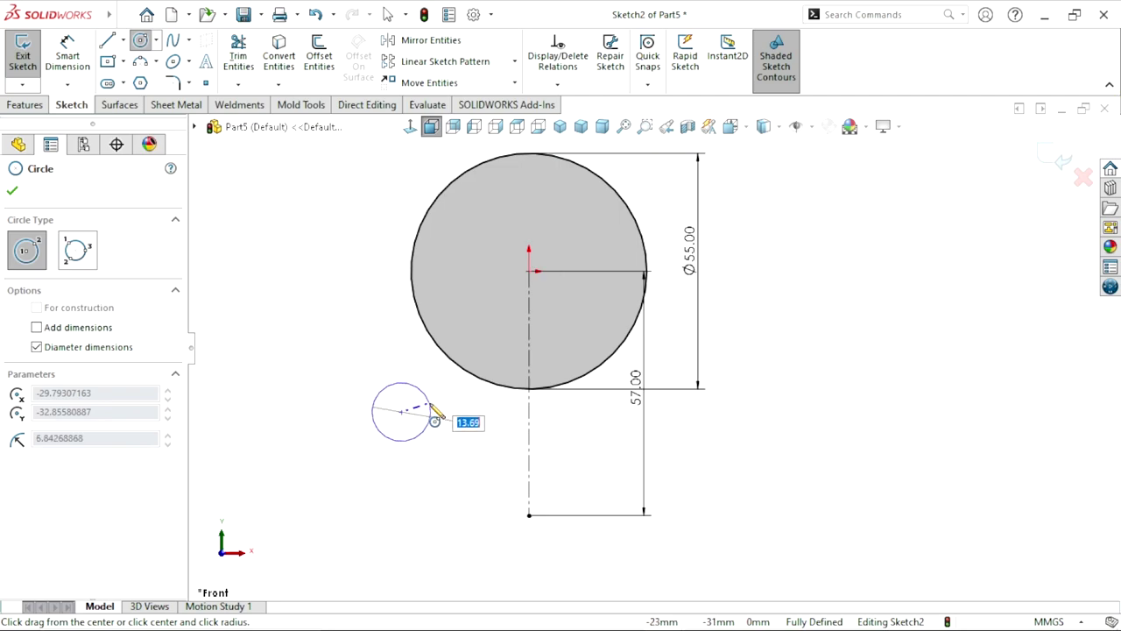
# Draw a left circle pair and a concentric circle pair at the centerline's bottom end
pyautogui.click(430, 411)
pyautogui.click(401, 411)
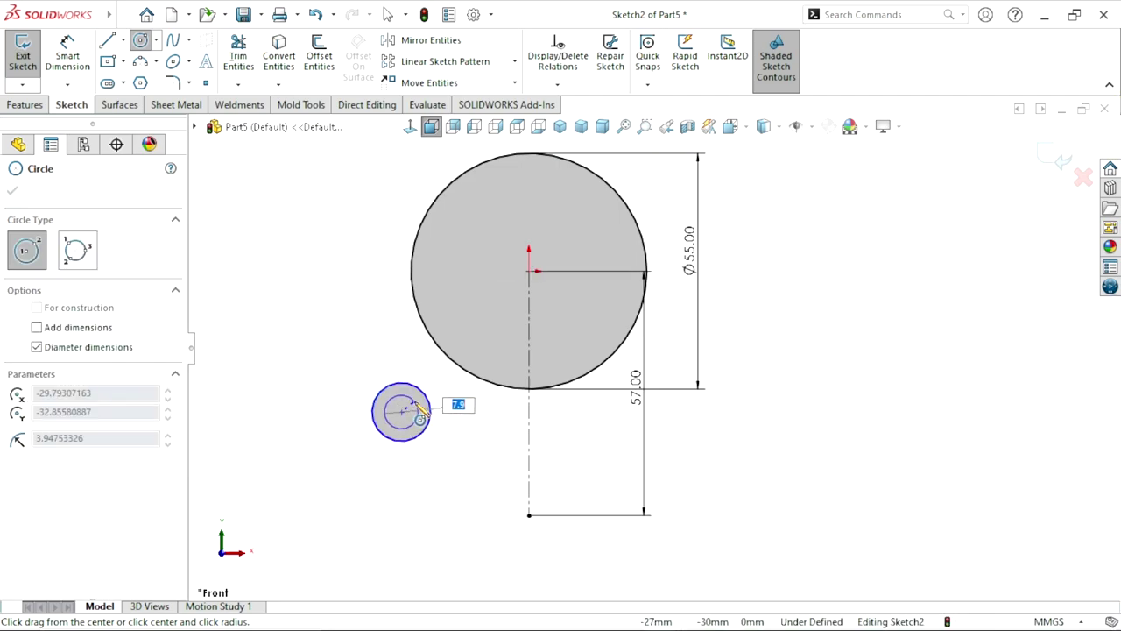
pyautogui.click(421, 412)
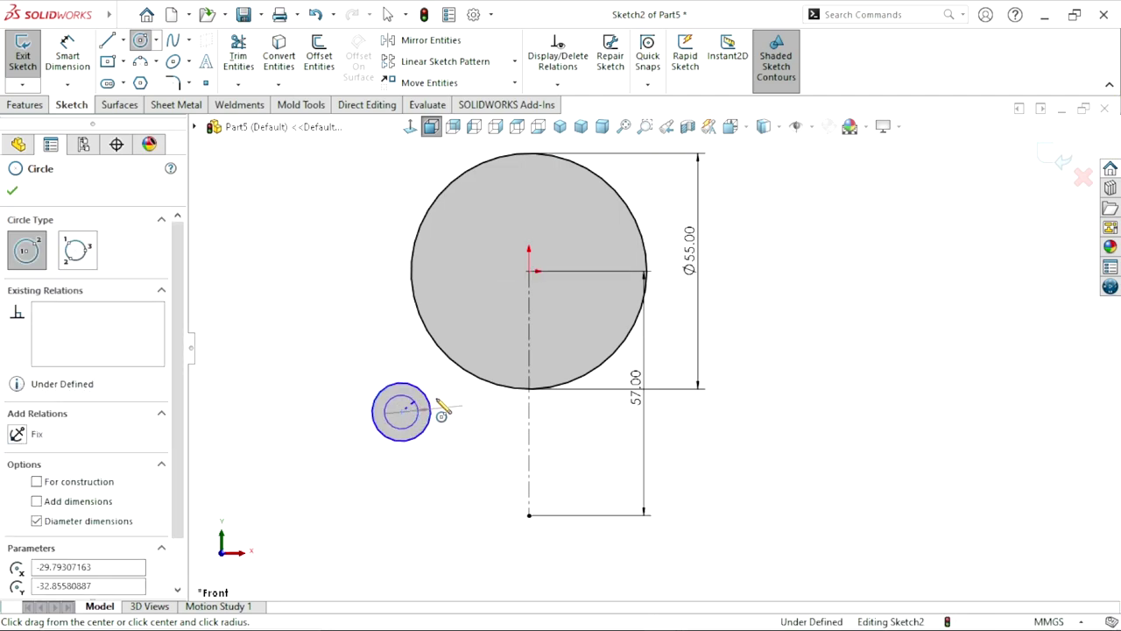
pyautogui.click(529, 515)
pyautogui.click(541, 543)
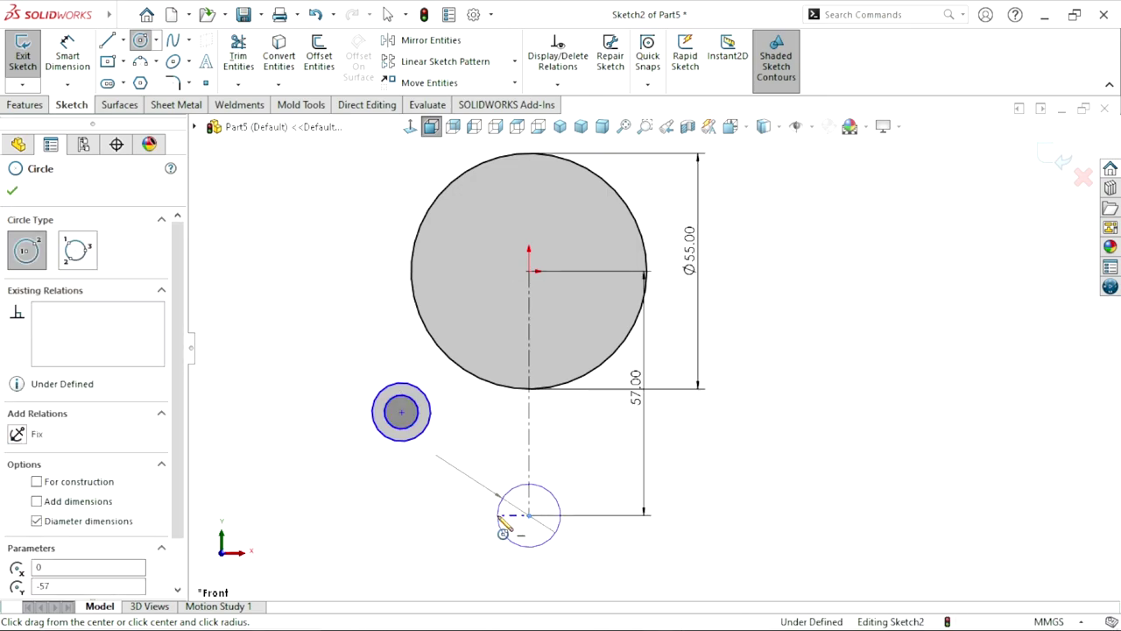
pyautogui.click(529, 515)
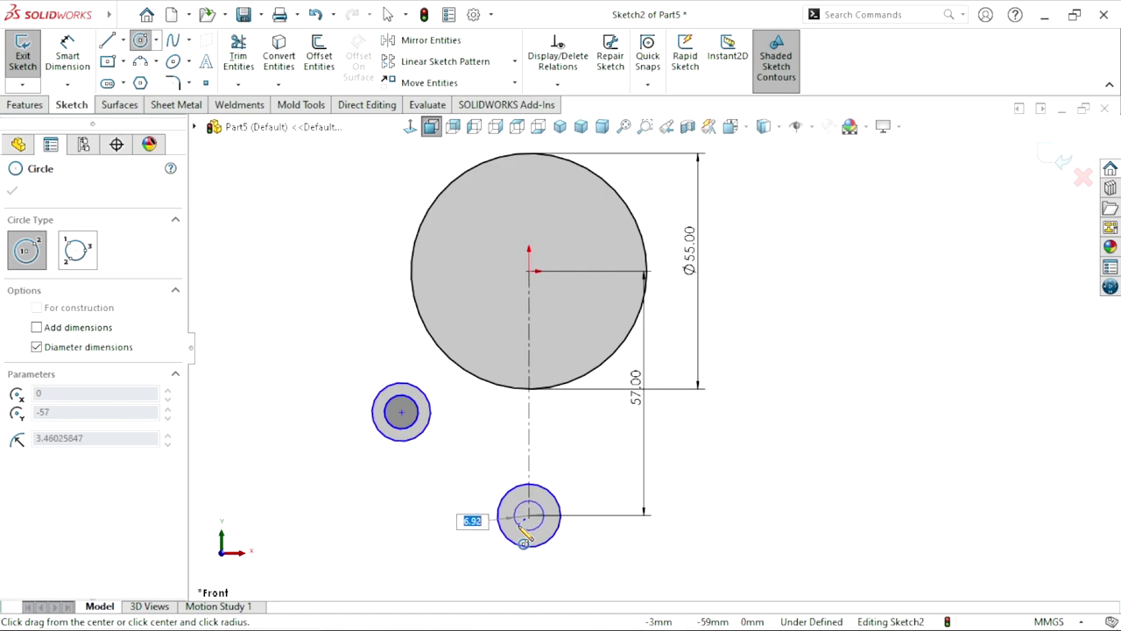
pyautogui.click(524, 532)
pyautogui.rightClick(599, 471)
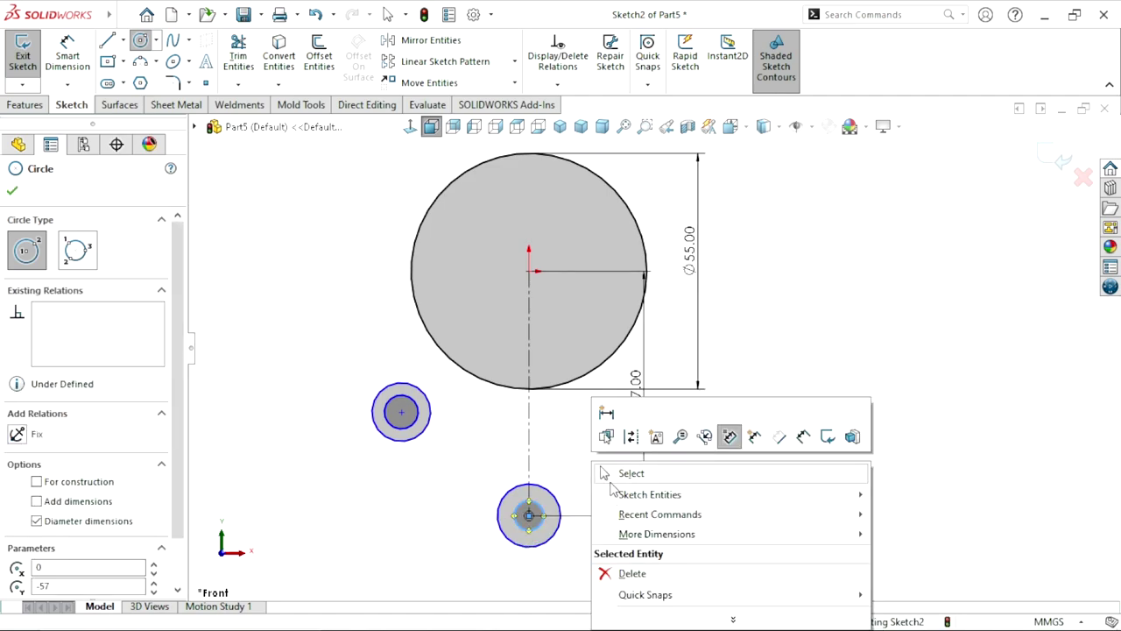
pyautogui.click(605, 473)
pyautogui.scroll(-2, 646, 586)
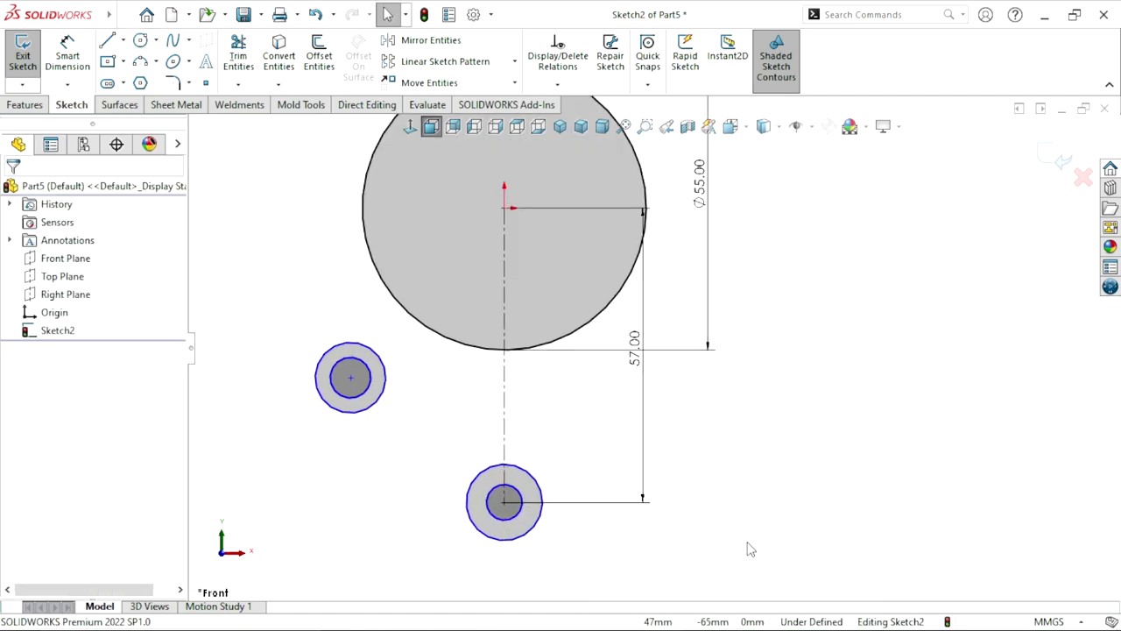
# Make the two outer circles equal and the two inner circles equal
pyautogui.click(382, 407)
pyautogui.click(473, 484)
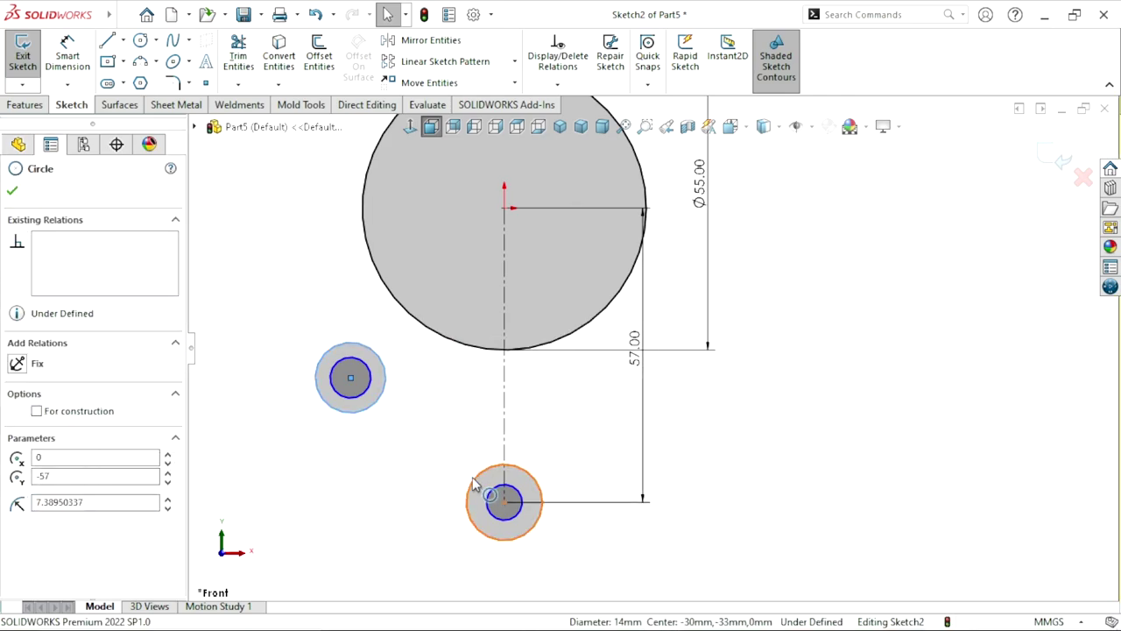
pyautogui.keyDown('ctrl'); pyautogui.click(473, 484); pyautogui.keyUp('ctrl')
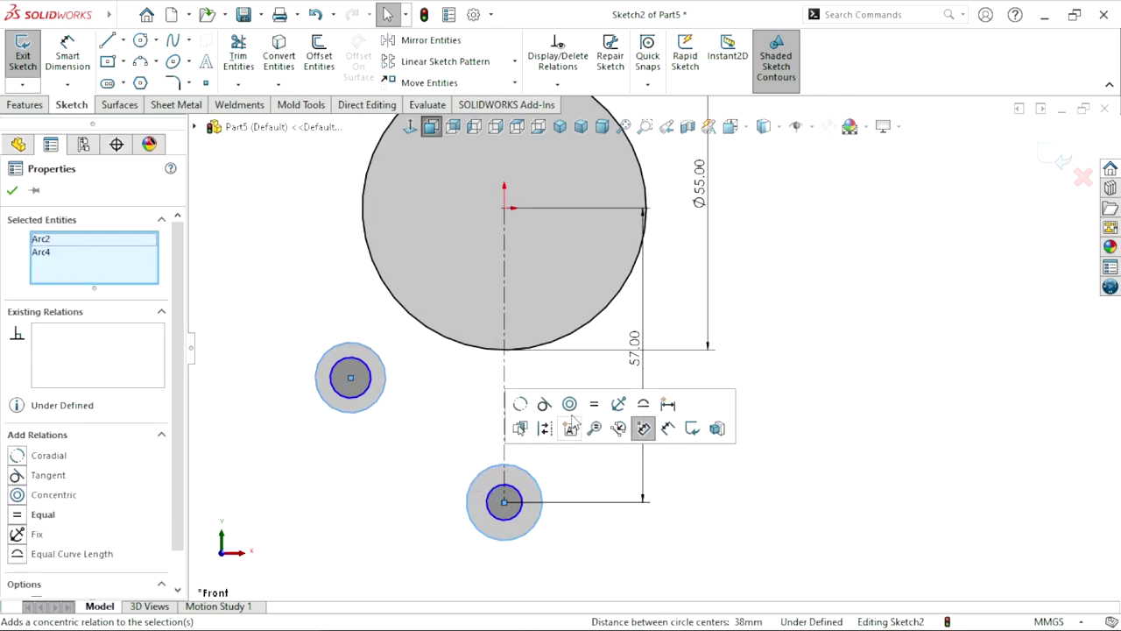
pyautogui.click(594, 403)
pyautogui.click(408, 428)
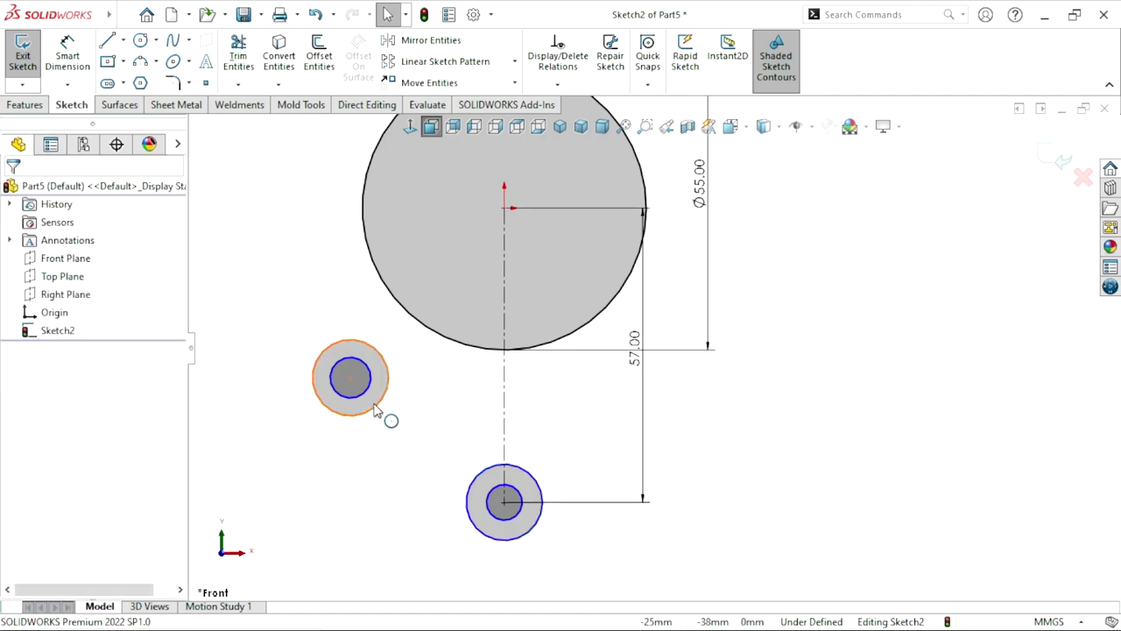
pyautogui.click(366, 395)
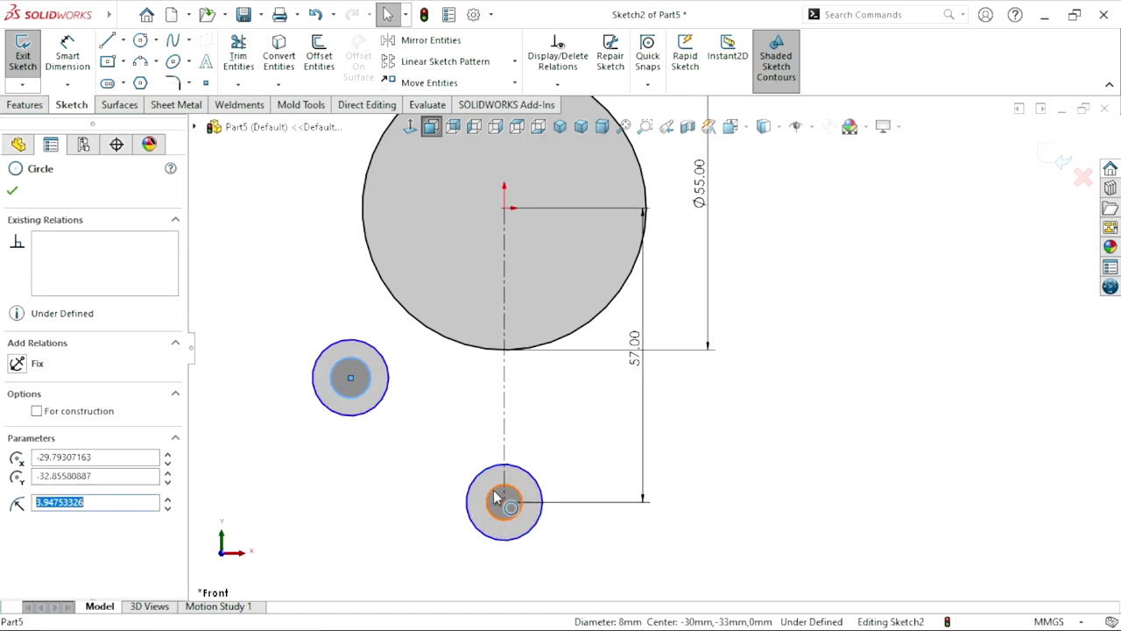
pyautogui.click(495, 497)
pyautogui.keyDown('ctrl'); pyautogui.click(495, 498); pyautogui.keyUp('ctrl')
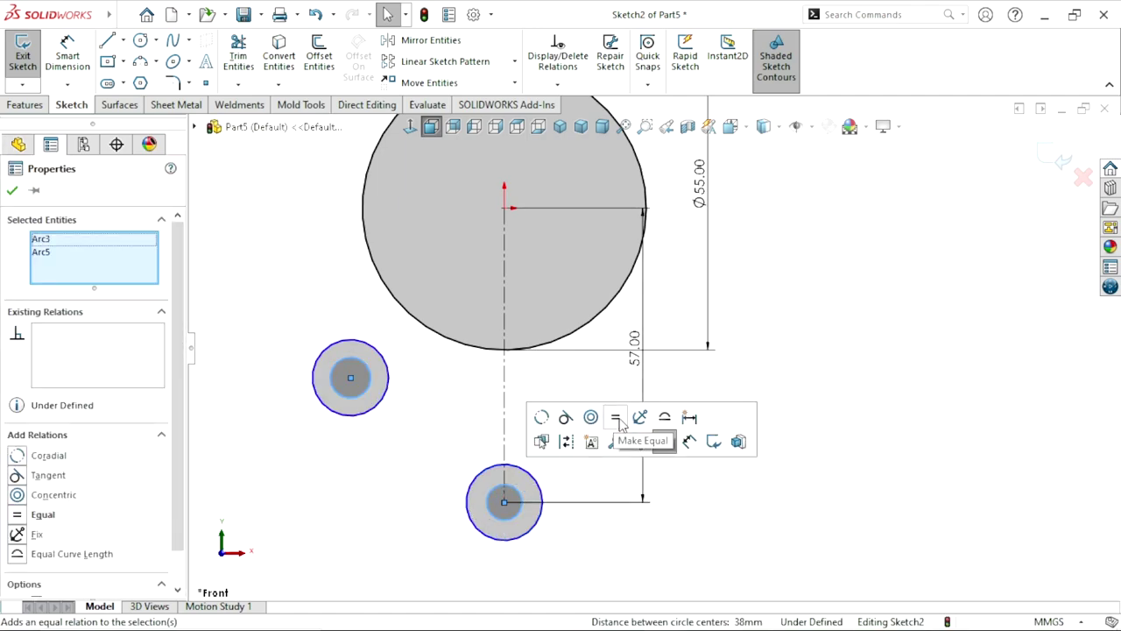
pyautogui.click(621, 418)
pyautogui.click(672, 532)
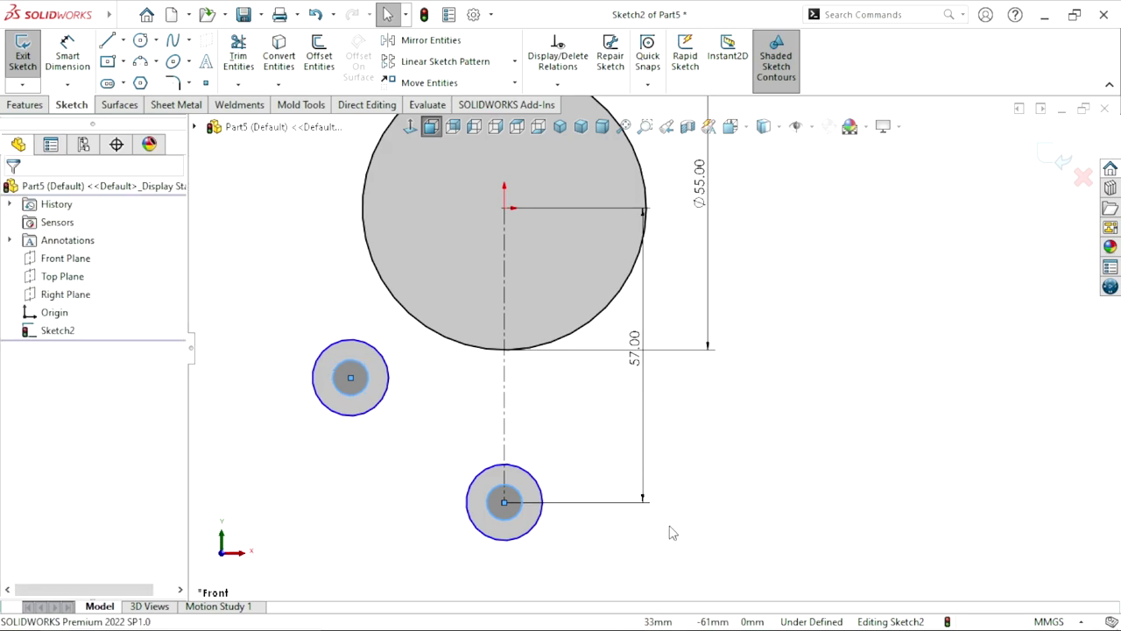
pyautogui.click(67, 55)
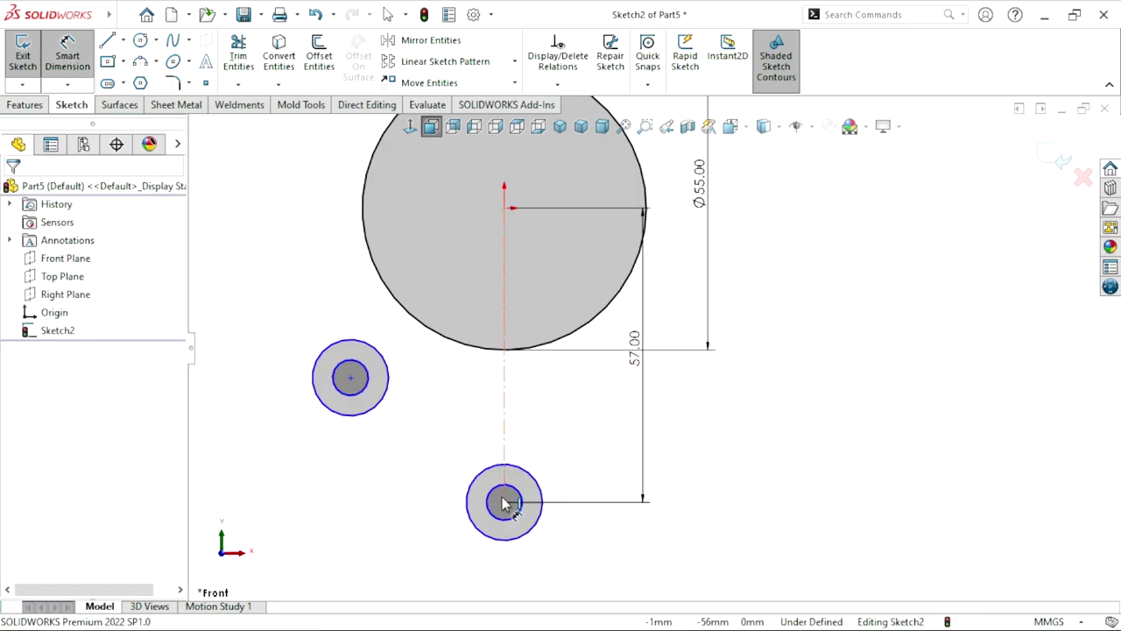
pyautogui.click(504, 501)
# Dimension the left pair 25 mm above the bottom pair and 50 mm from the centerline
pyautogui.click(350, 381)
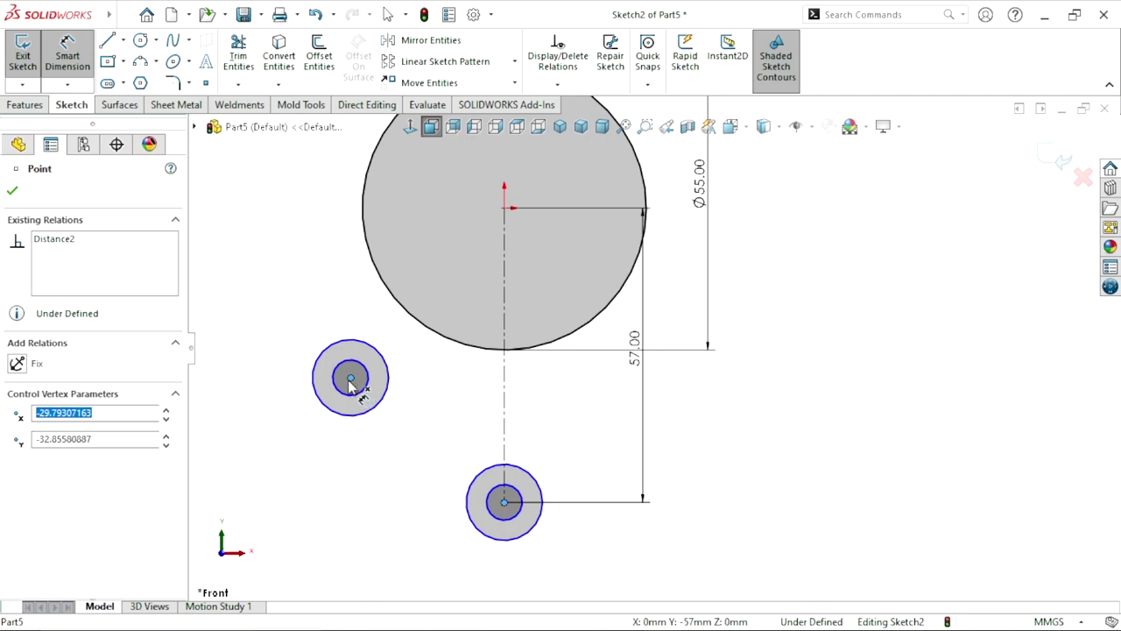
pyautogui.click(307, 431)
pyautogui.write('25')
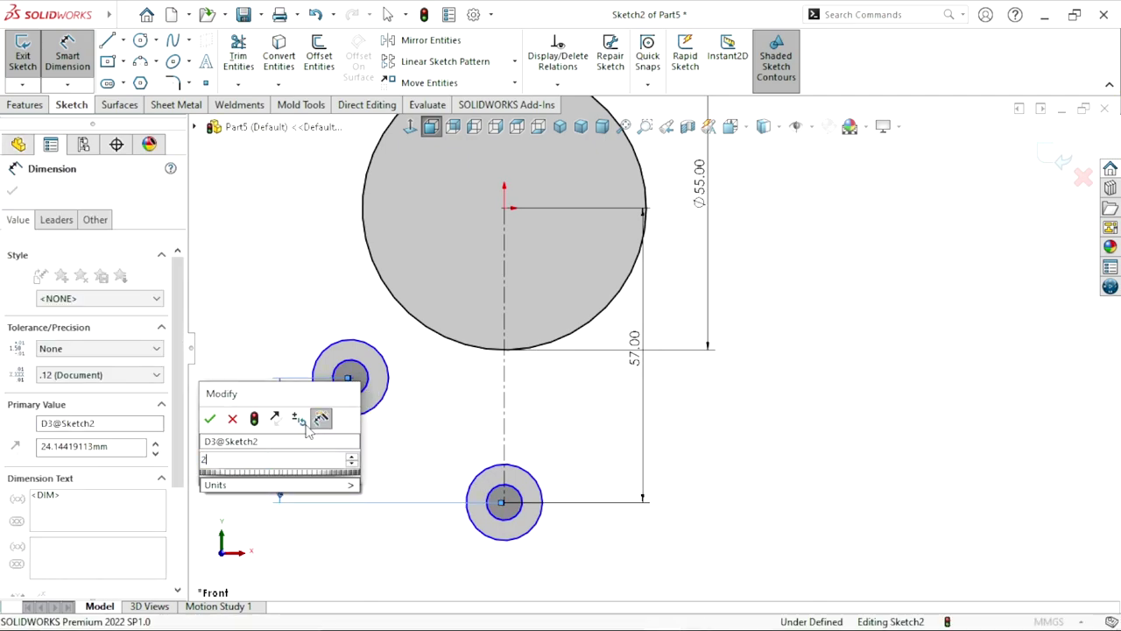
pyautogui.press('Return')
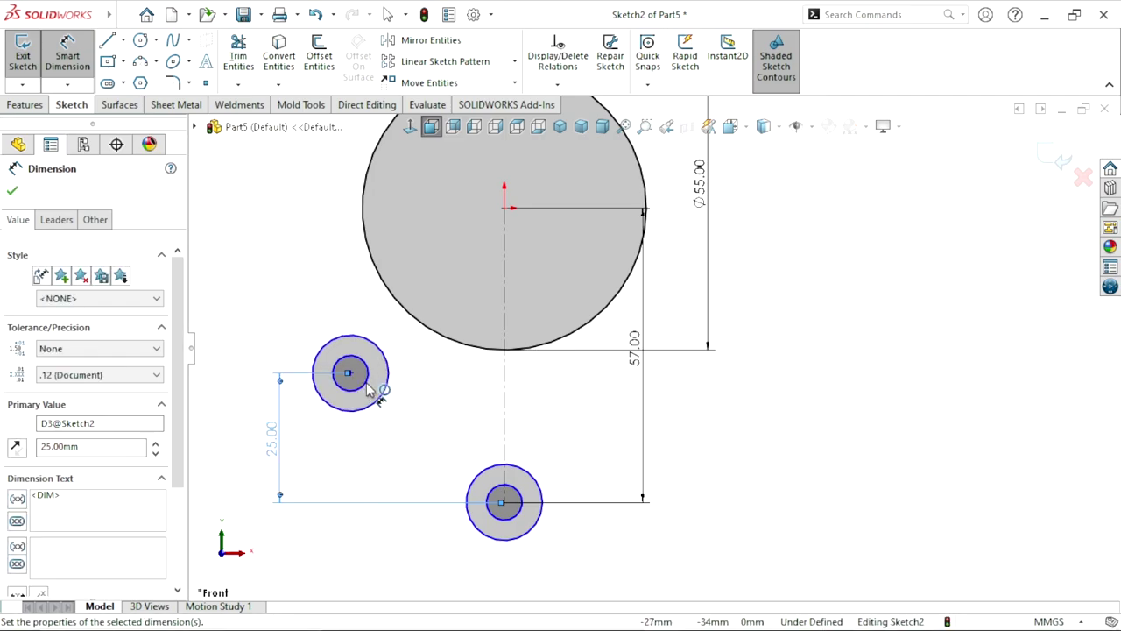
pyautogui.click(504, 386)
pyautogui.click(515, 329)
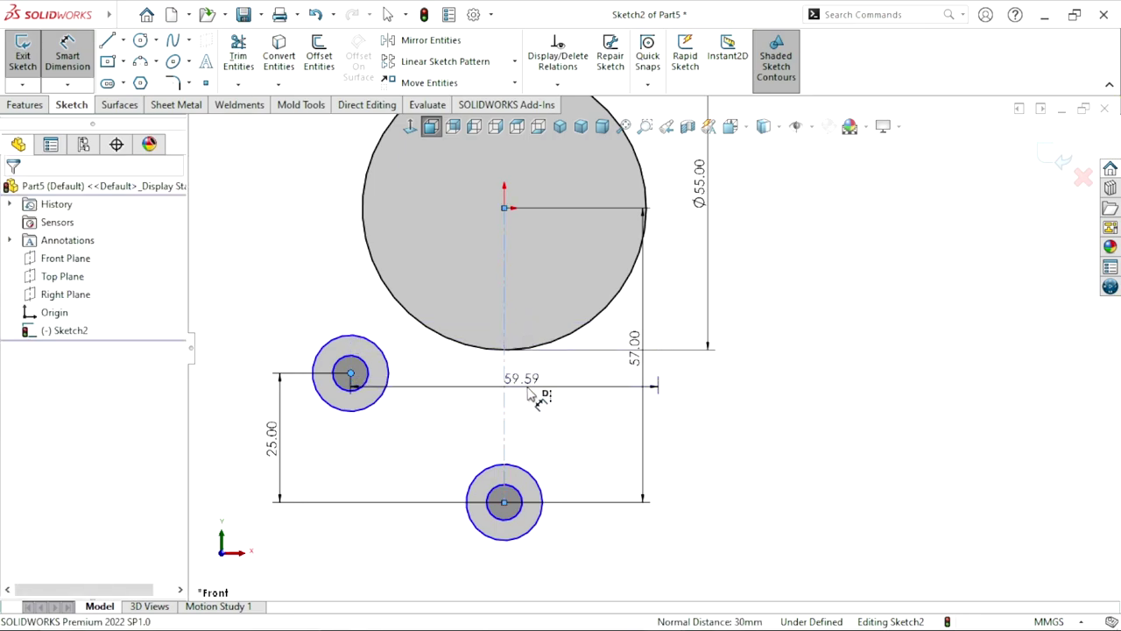
pyautogui.click(530, 394)
pyautogui.write('5')
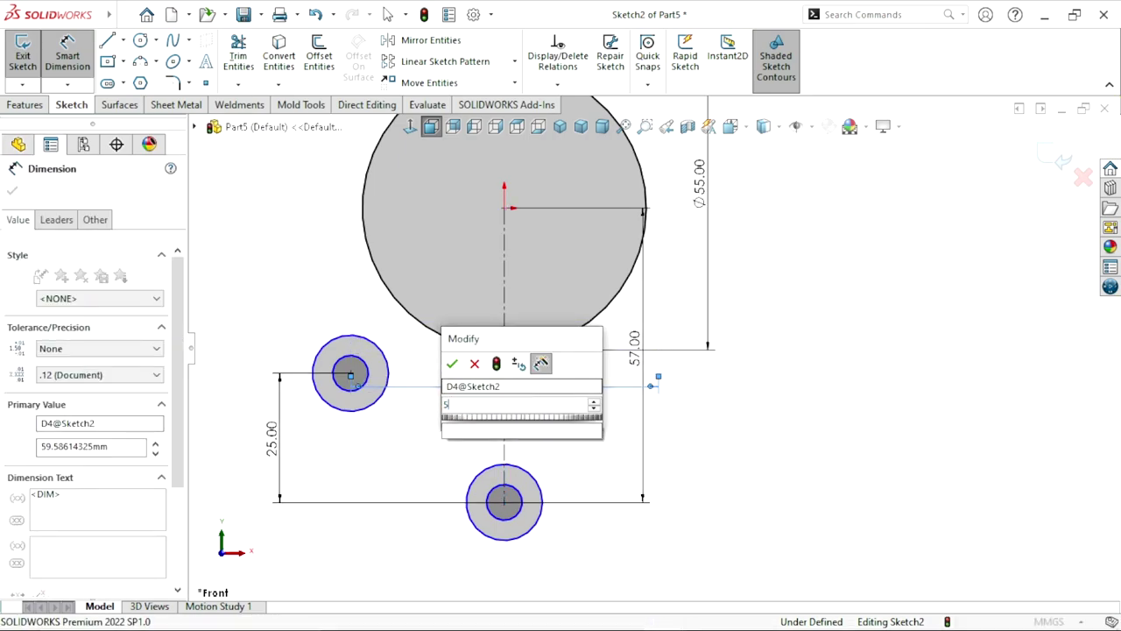
pyautogui.write('0')
pyautogui.press('Return')
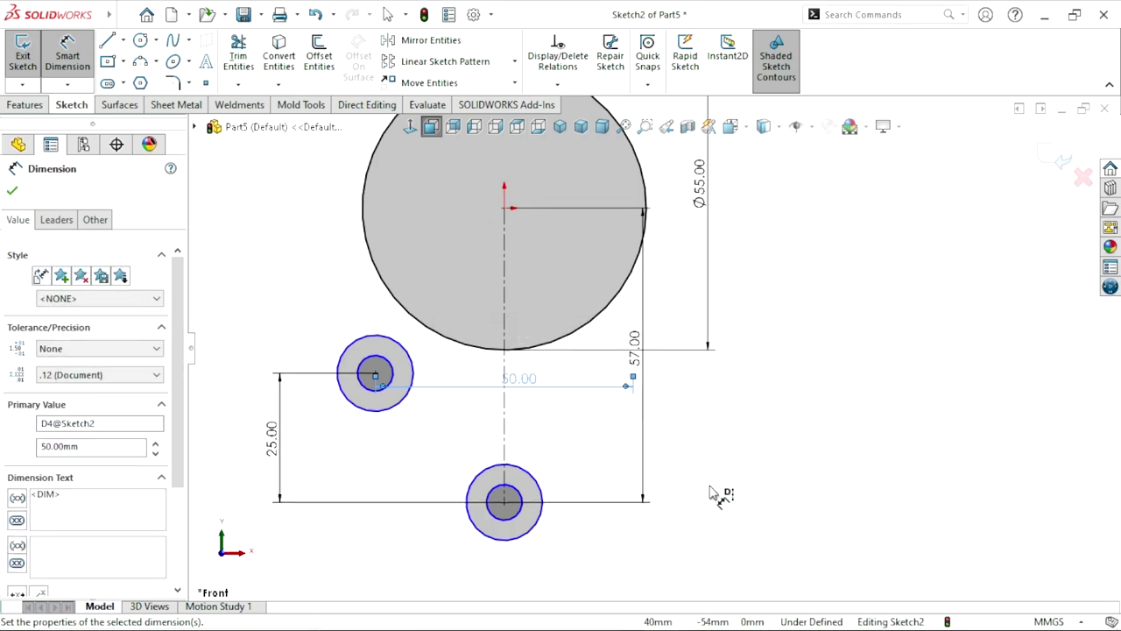
pyautogui.click(731, 436)
# Move the 57 and 25 dimensions into clearer positions
pyautogui.moveTo(653, 363); pyautogui.dragTo(736, 368)
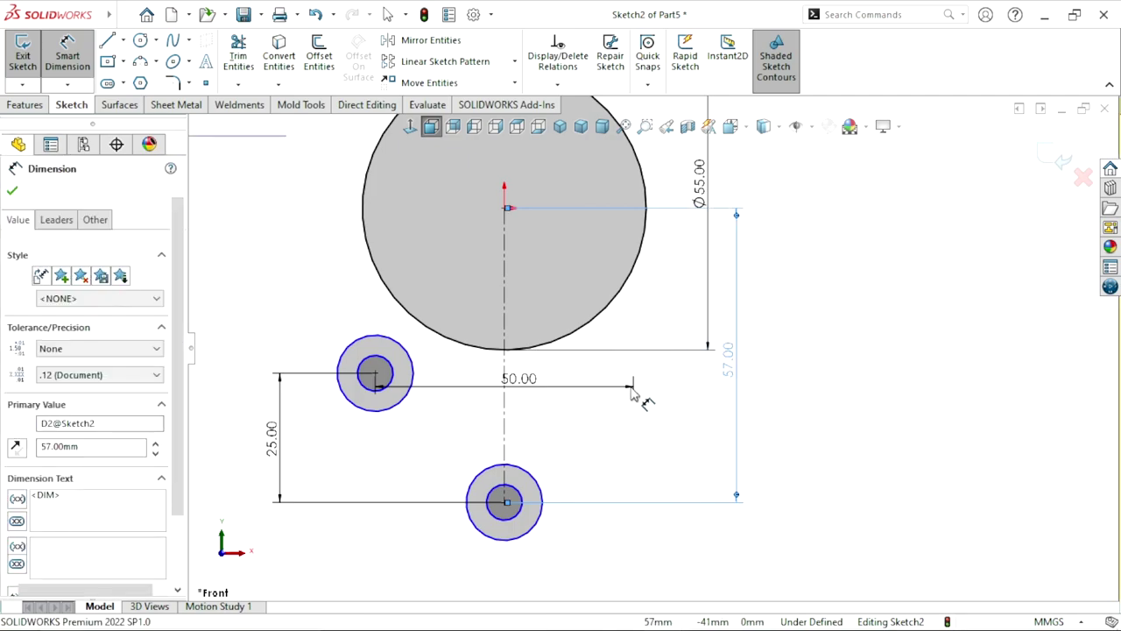
pyautogui.scroll(3, 650, 326)
pyautogui.scroll(-2, 650, 325)
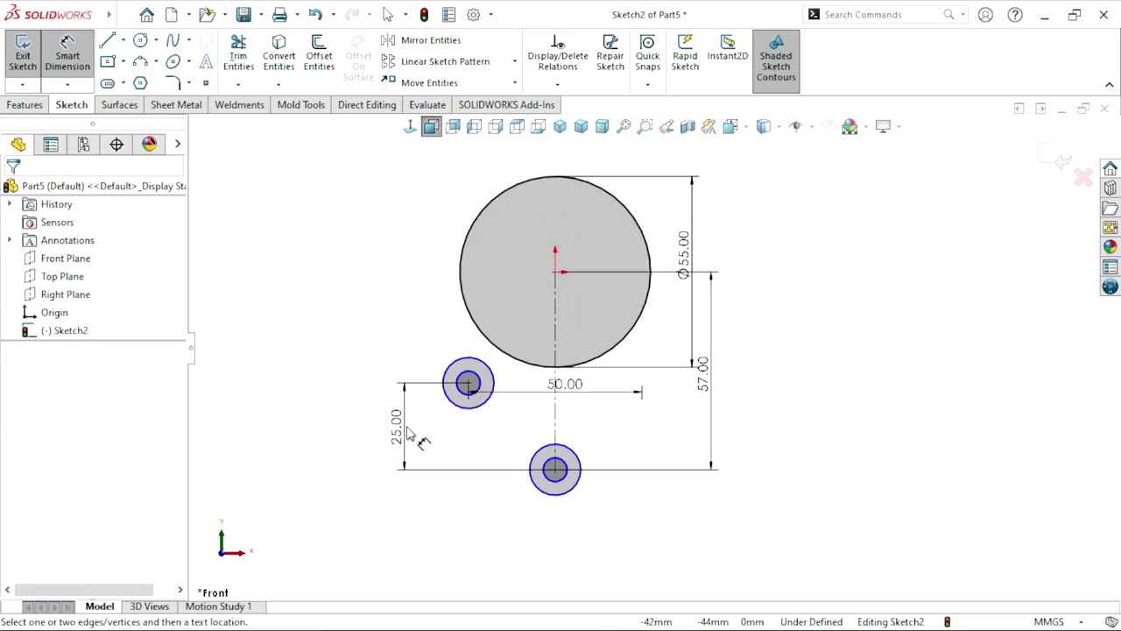
pyautogui.moveTo(408, 432); pyautogui.dragTo(426, 431)
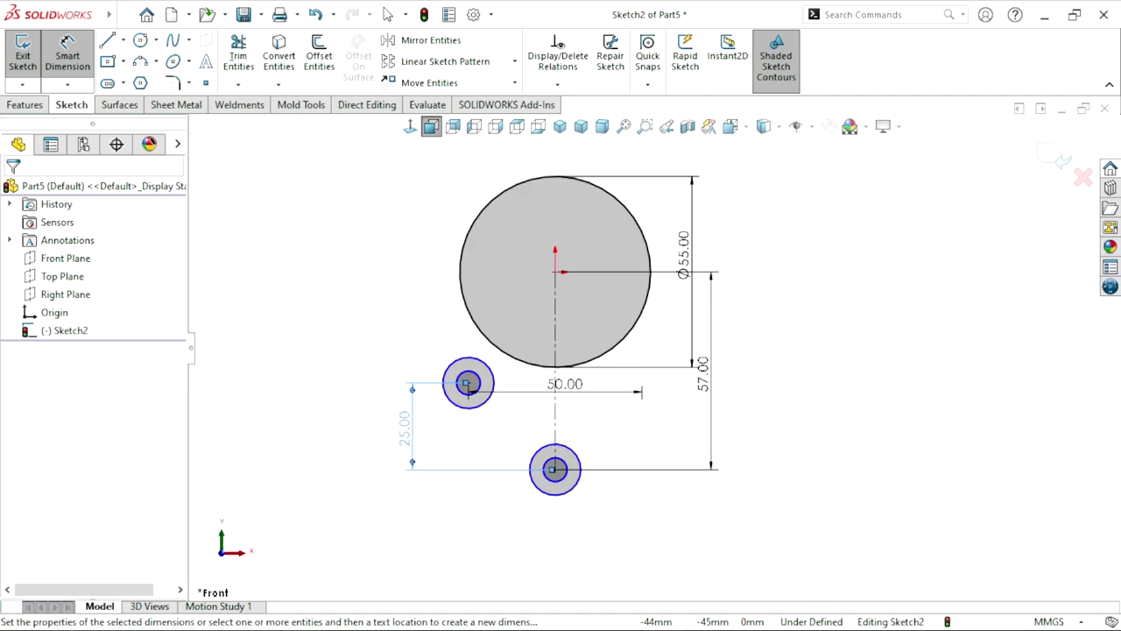
pyautogui.click(645, 396)
pyautogui.scroll(-2, 623, 400)
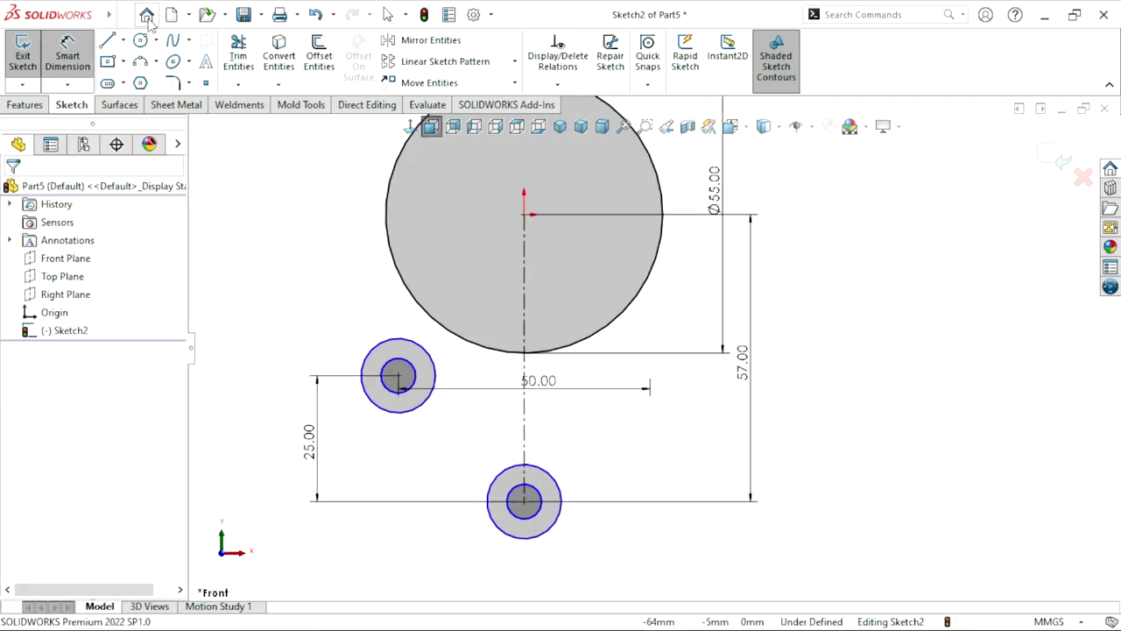
# Draw a vertical line from the Ø55 circle's left edge down to just above the left circle pair
pyautogui.press('l')
pyautogui.press('z')
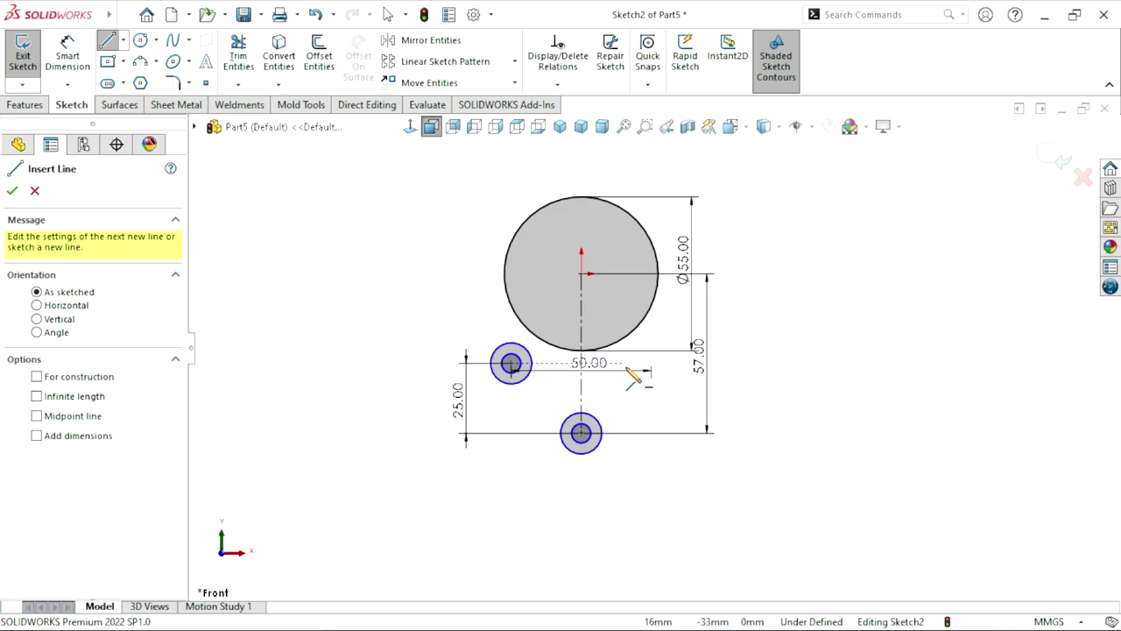
pyautogui.hotkey('shift', 'z')
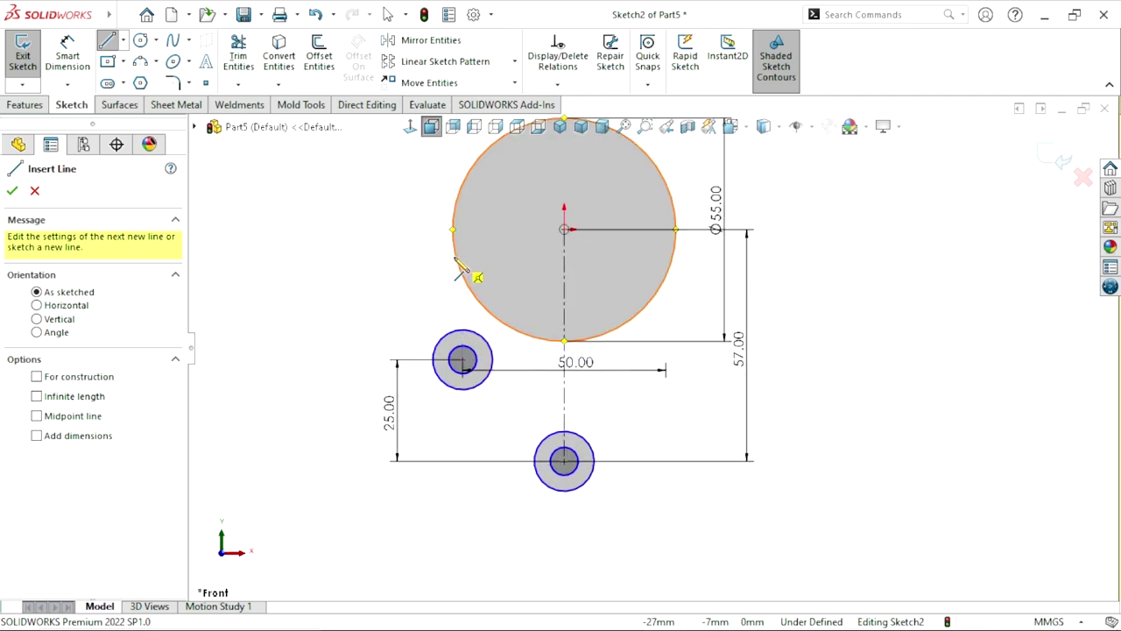
pyautogui.click(476, 276)
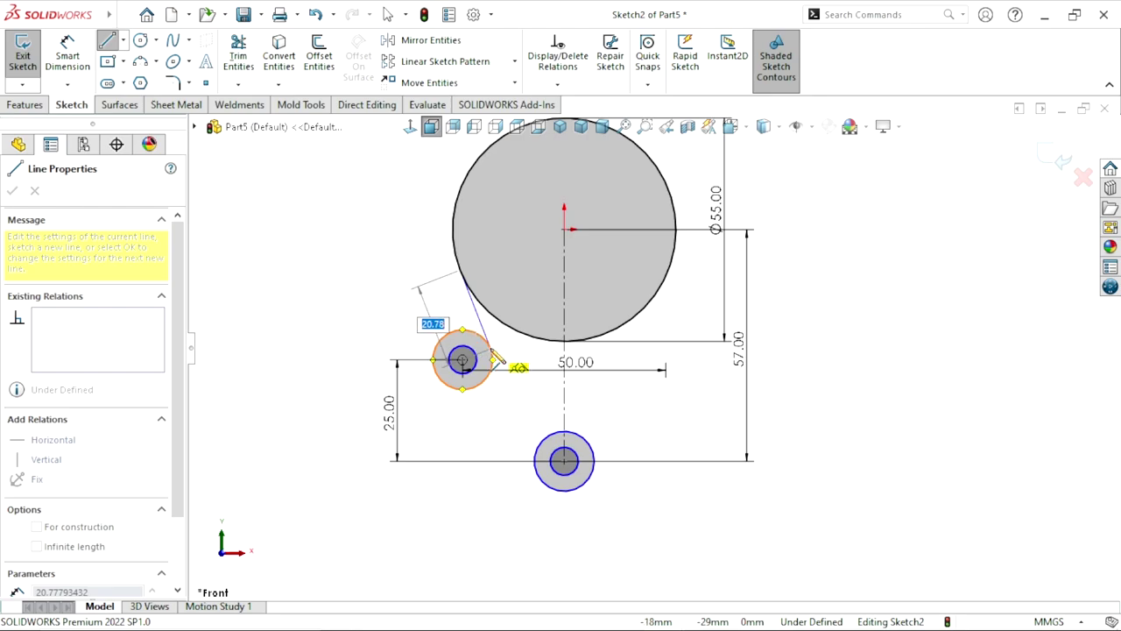
pyautogui.scroll(-4, 495, 355)
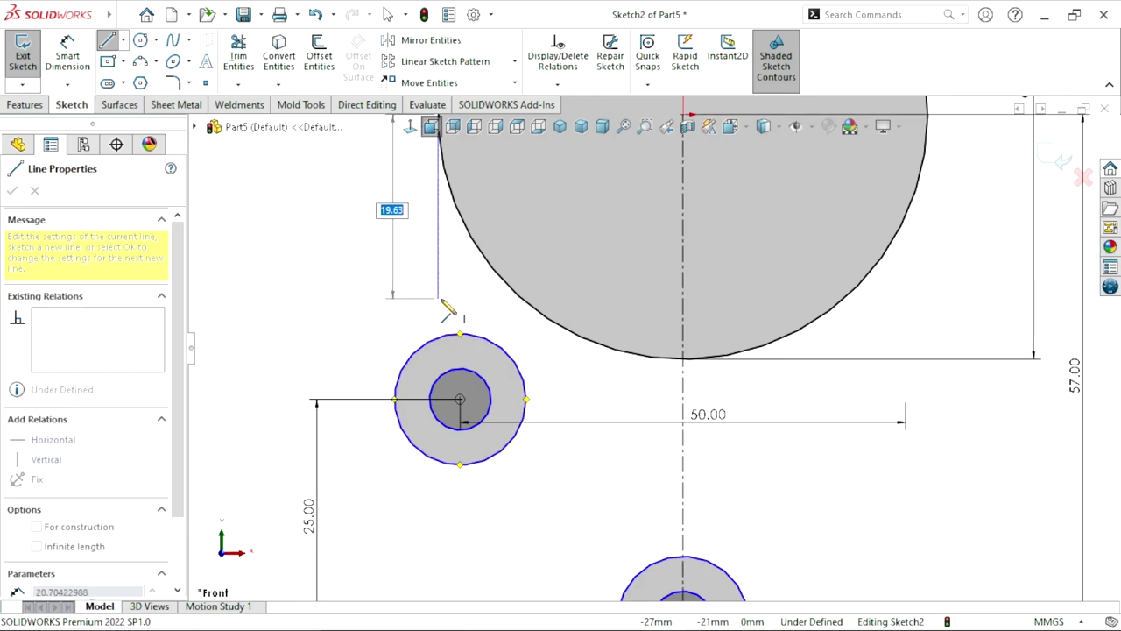
pyautogui.doubleClick(438, 298)
pyautogui.rightClick(355, 298)
pyautogui.click(368, 300)
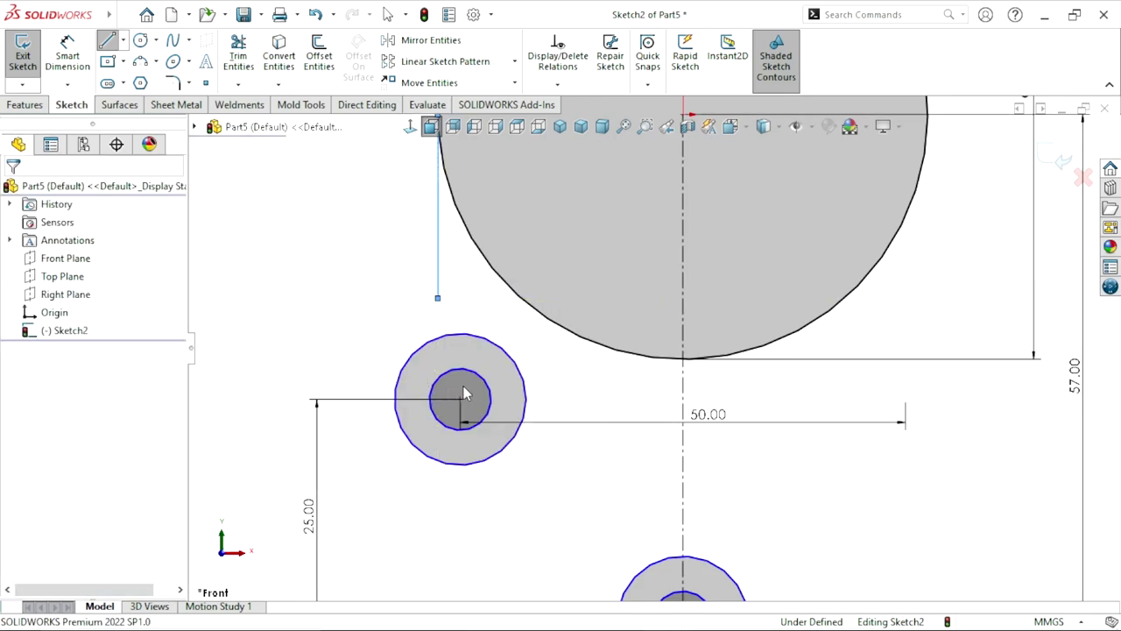
pyautogui.scroll(4, 681, 379)
pyautogui.scroll(-2, 681, 379)
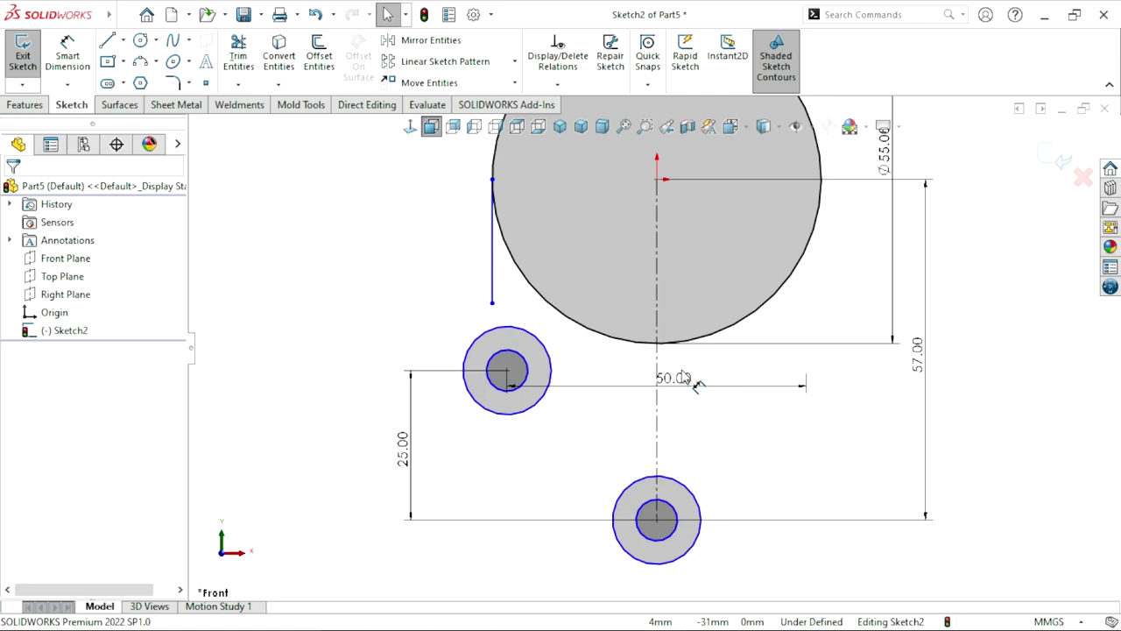
# Make the vertical line's lower endpoint coincident with the left boss's outer circle
pyautogui.click(485, 330)
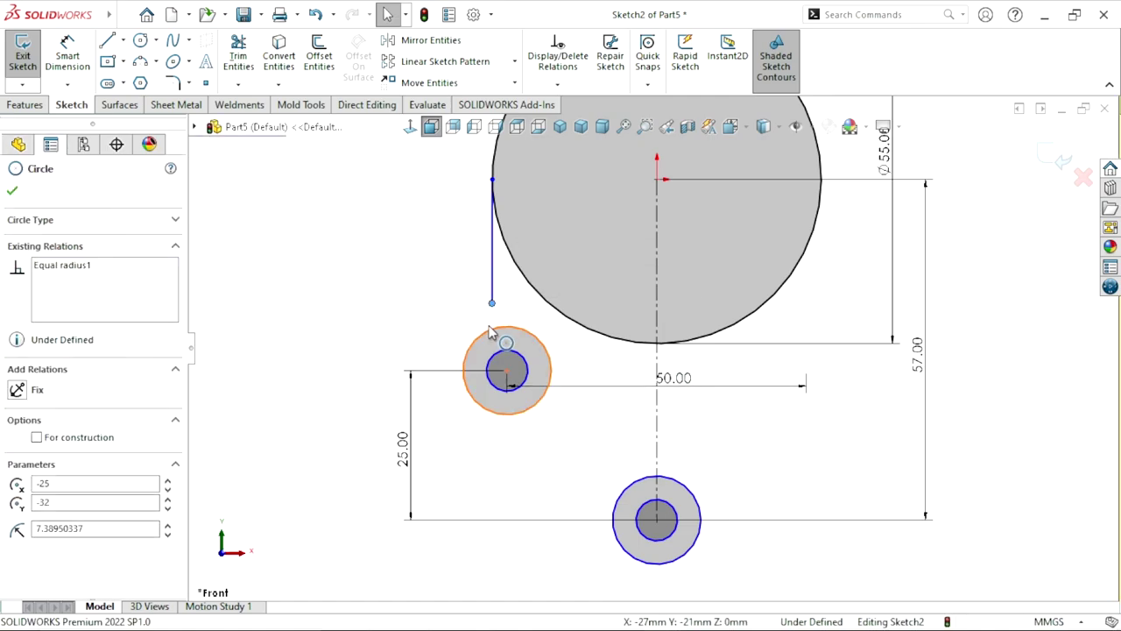
pyautogui.keyDown('ctrl'); pyautogui.click(491, 303); pyautogui.keyUp('ctrl')
pyautogui.click(560, 272)
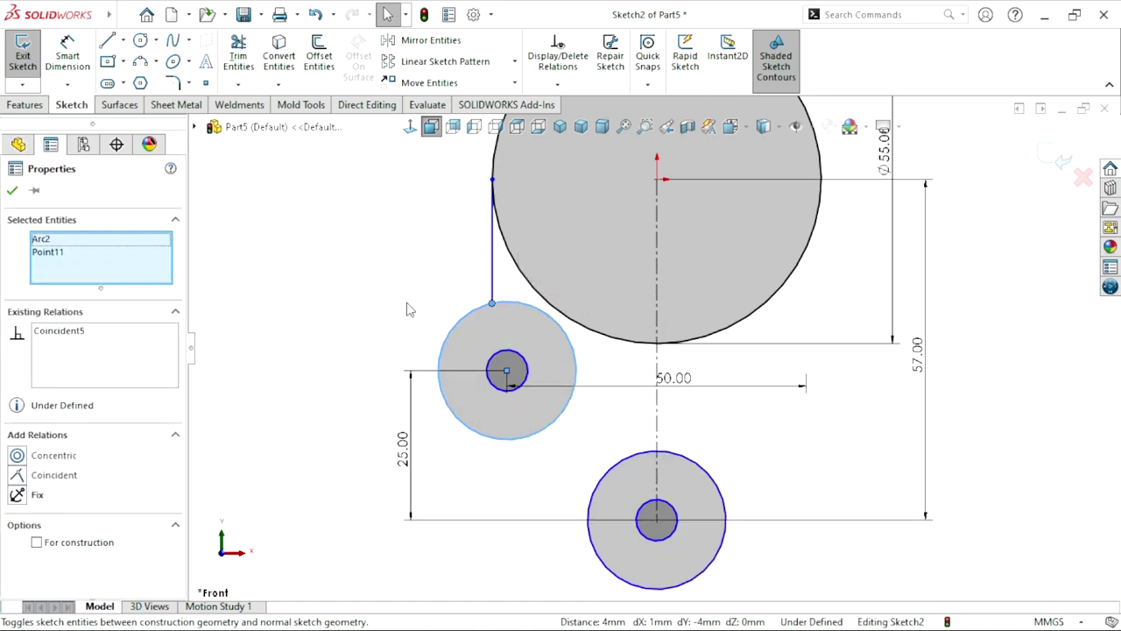
pyautogui.click(353, 310)
pyautogui.scroll(2, 748, 393)
pyautogui.scroll(-1, 748, 399)
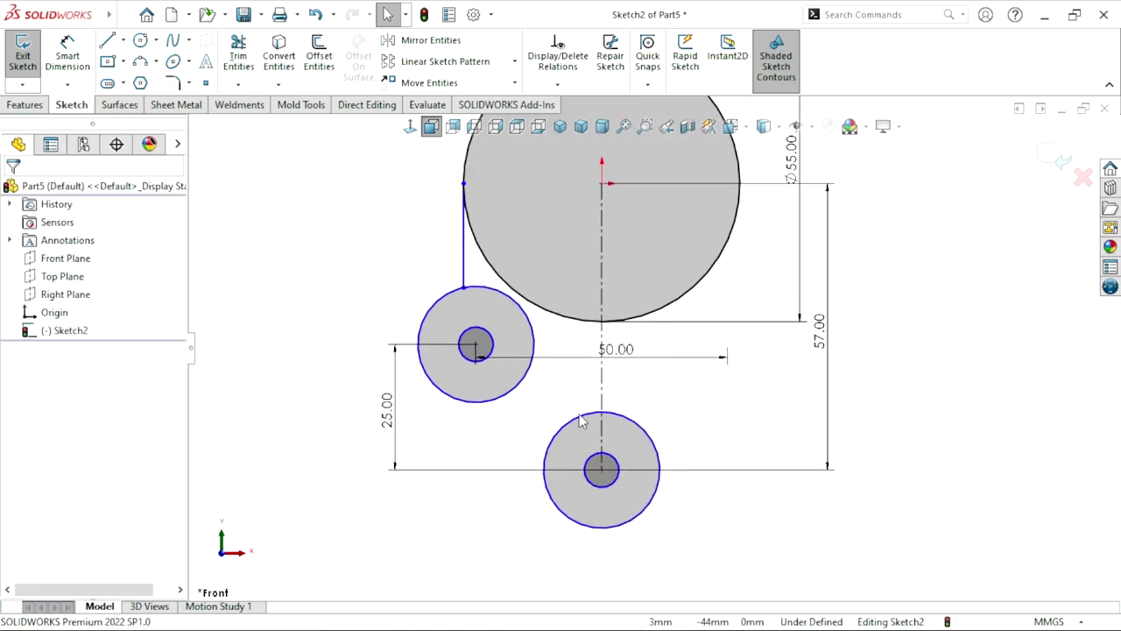
# Dimension the left boss's outer circle to Ø15 mm and its hole to Ø7 mm
pyautogui.click(68, 55)
pyautogui.click(429, 328)
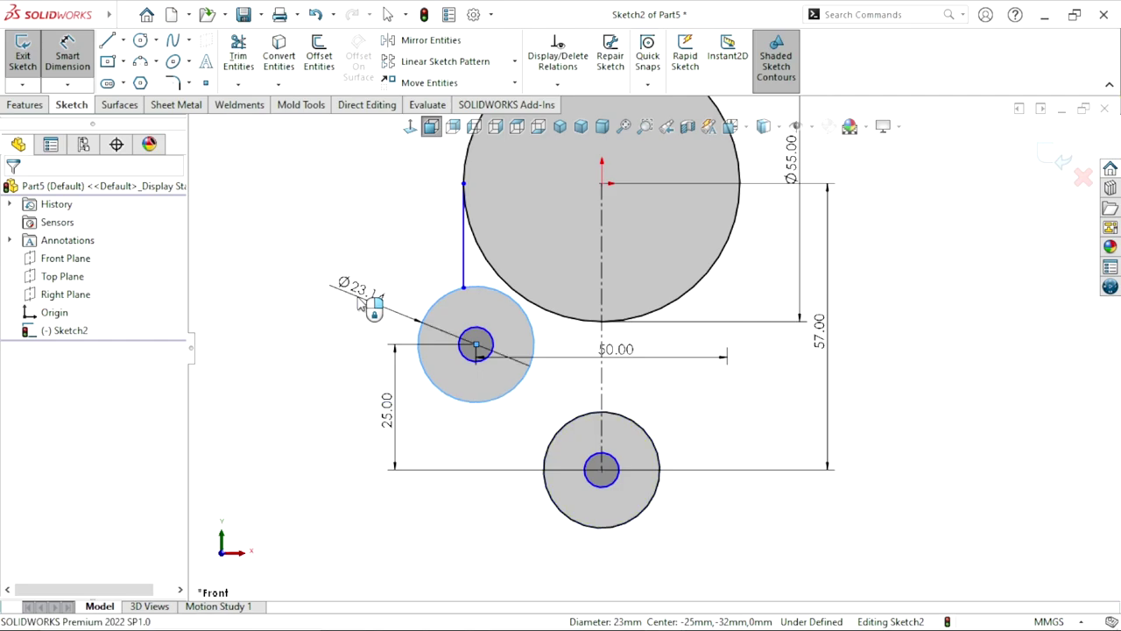
pyautogui.click(359, 299)
pyautogui.write('15')
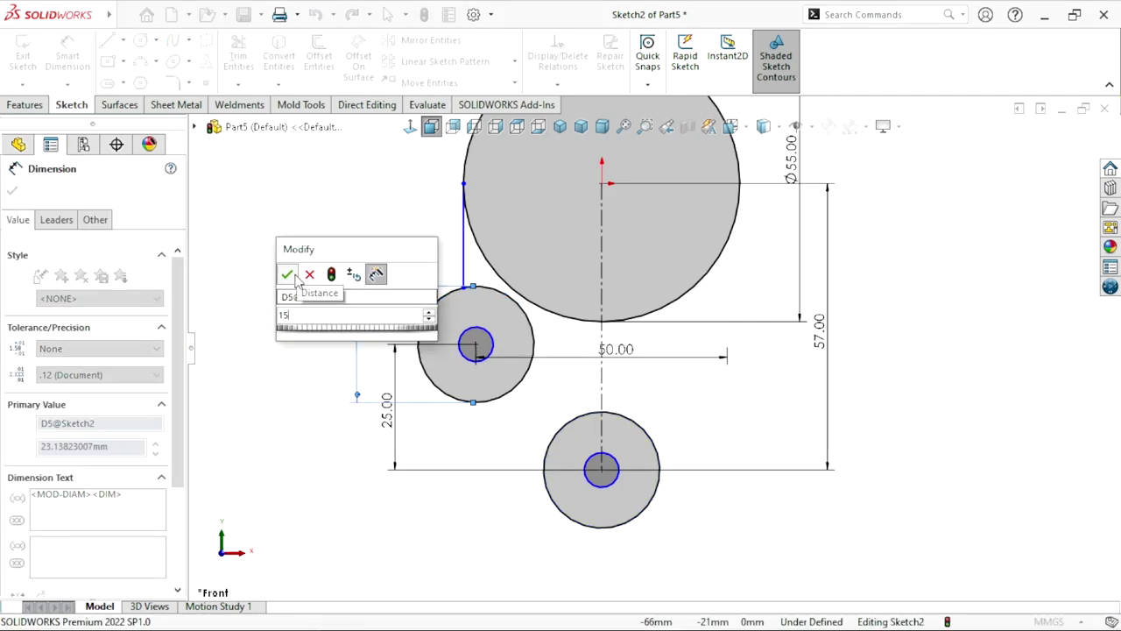
pyautogui.press('Return')
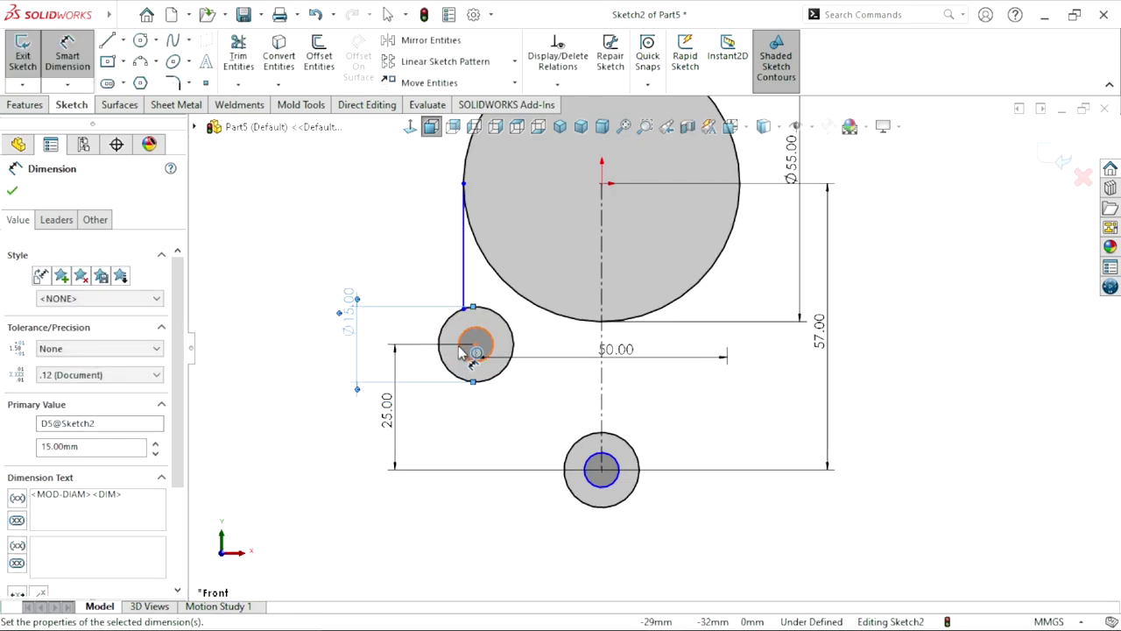
pyautogui.click(445, 320)
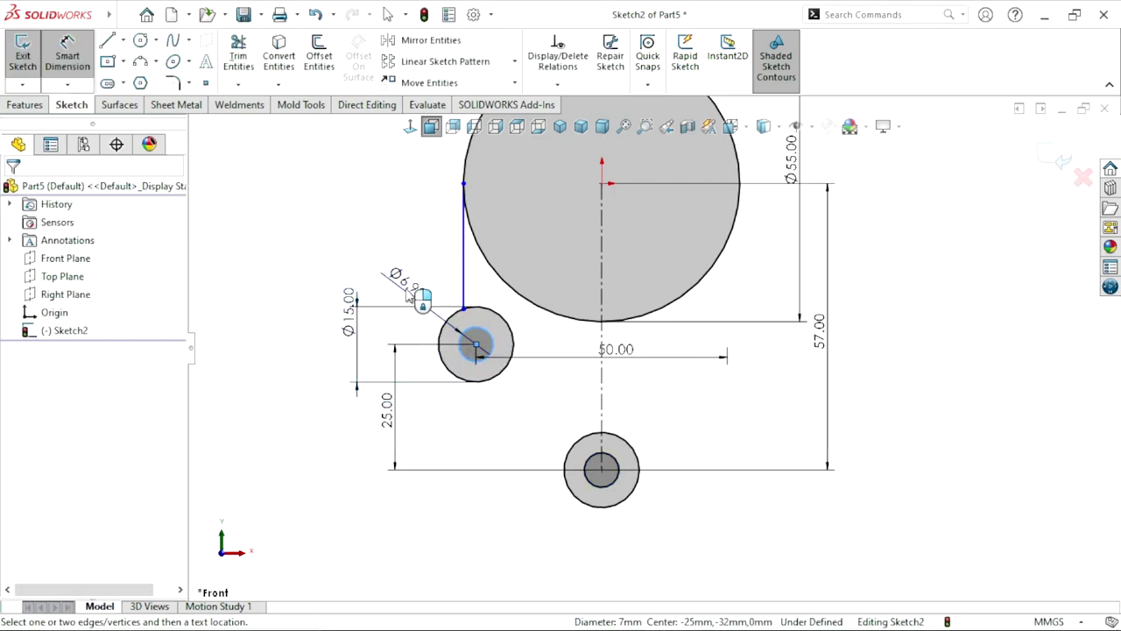
pyautogui.click(410, 295)
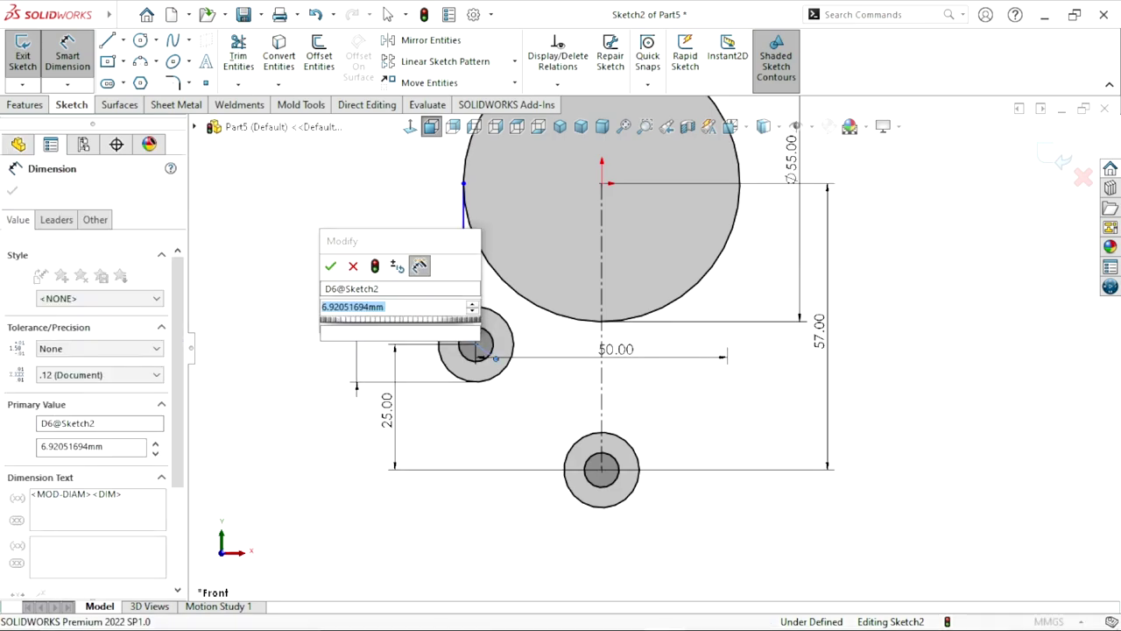
pyautogui.press('Escape')
pyautogui.write('7')
pyautogui.press('Return')
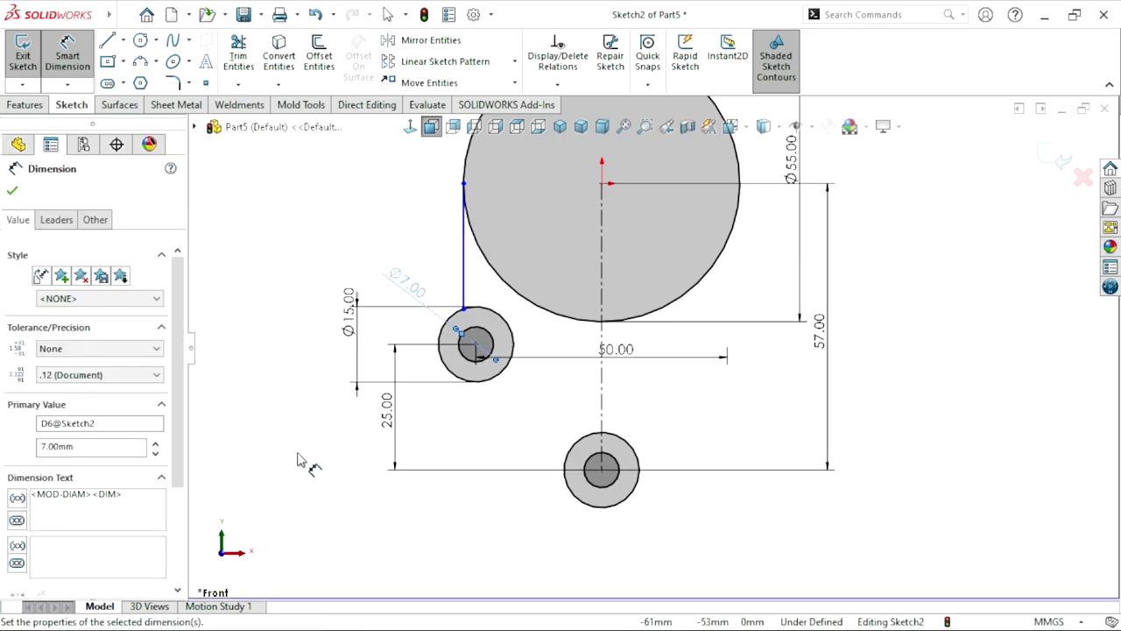
pyautogui.press('Escape')
pyautogui.scroll(2, 333, 454)
pyautogui.scroll(-2, 799, 317)
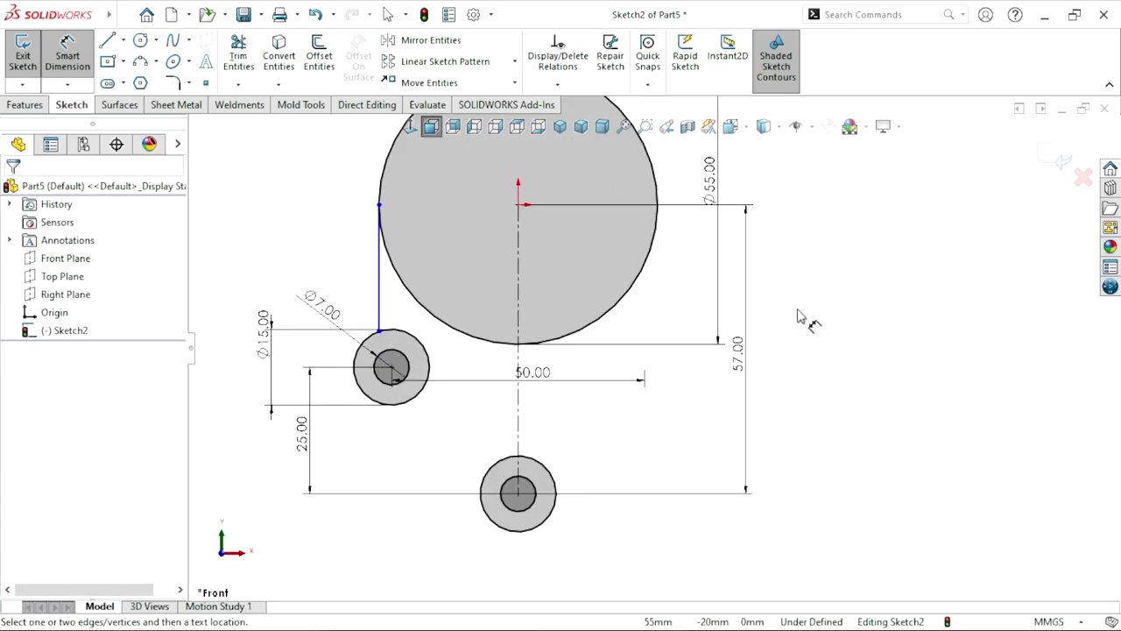
# Add a Vertical relation to the line from the large circle to the left boss
pyautogui.press('Escape')
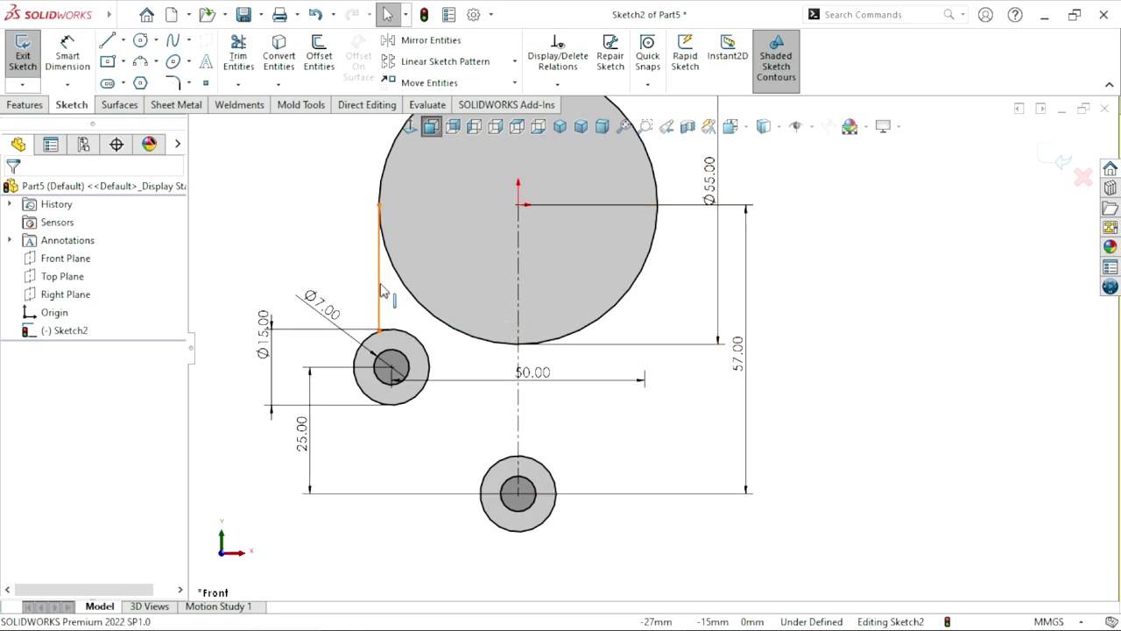
pyautogui.click(379, 293)
pyautogui.click(456, 210)
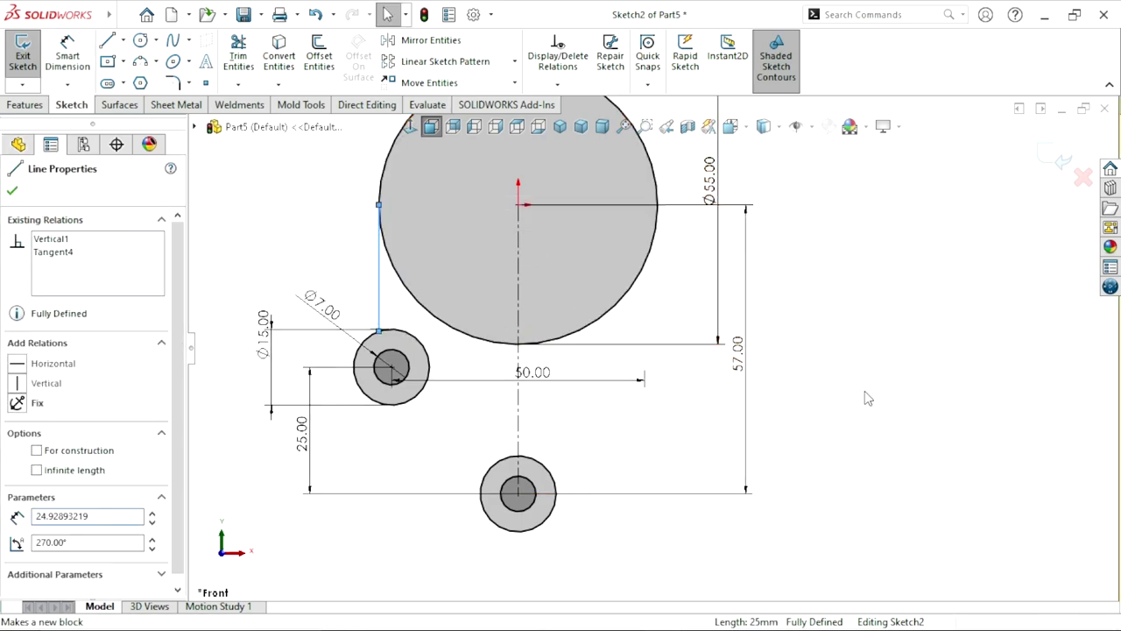
pyautogui.click(399, 427)
pyautogui.scroll(2, 674, 315)
pyautogui.scroll(-1, 834, 353)
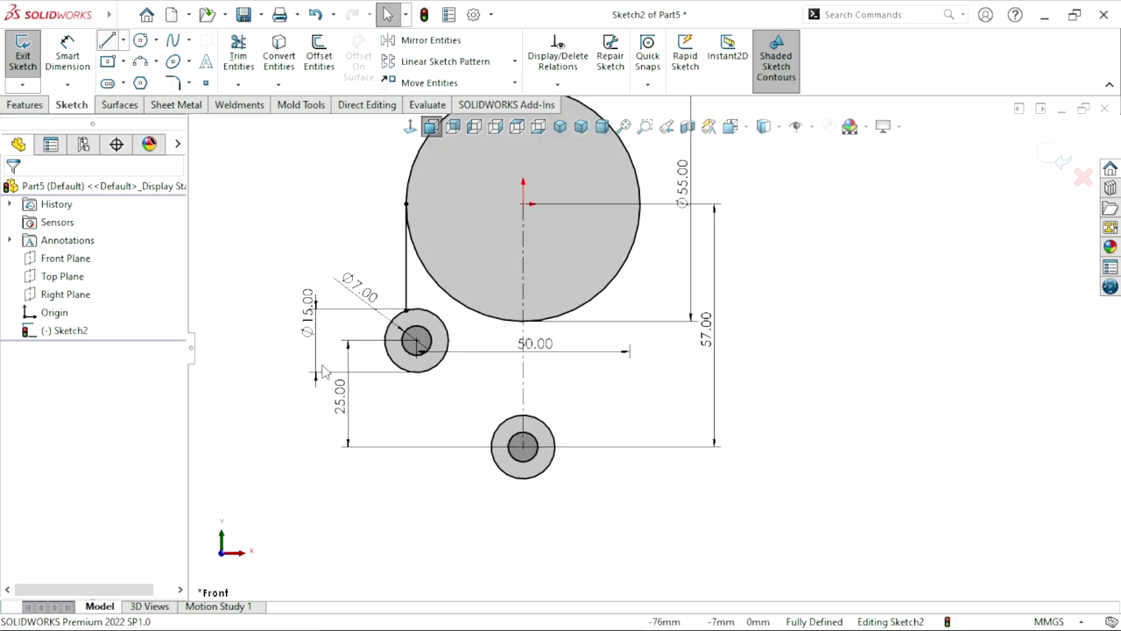
# Draw a line tangent to both the left boss and the bottom boss
pyautogui.press('l')
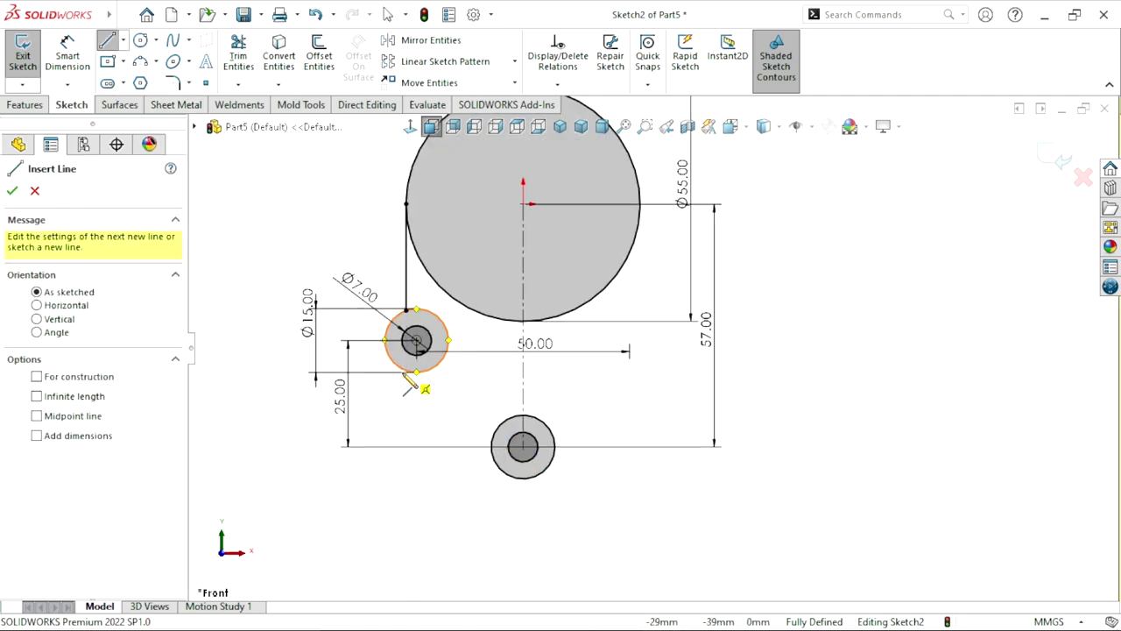
pyautogui.click(403, 372)
pyautogui.click(501, 473)
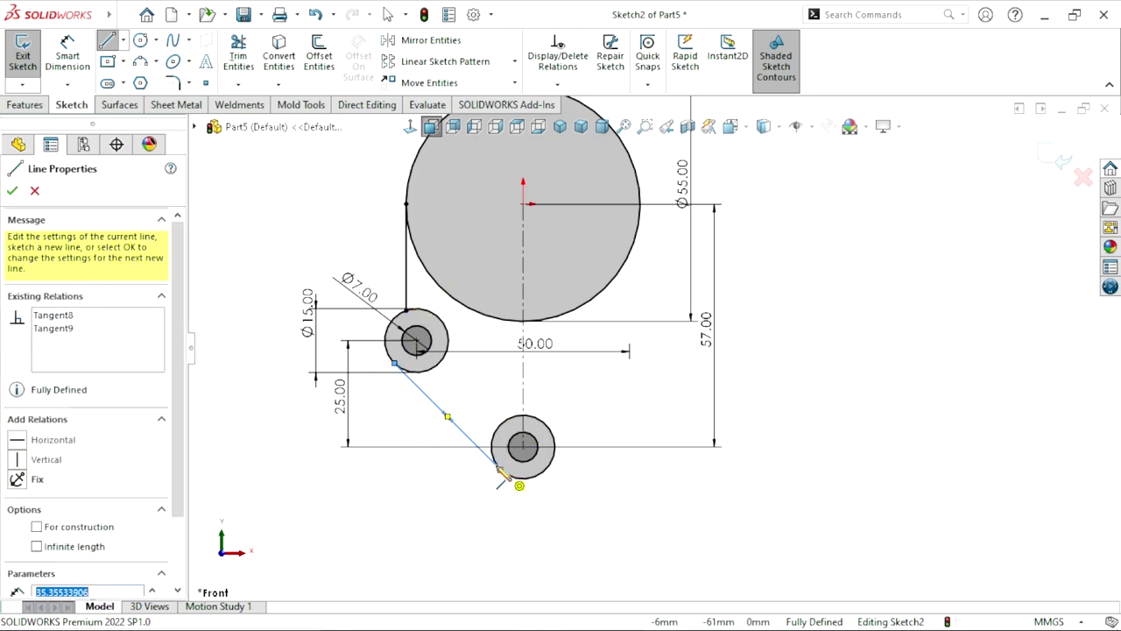
pyautogui.rightClick(483, 541)
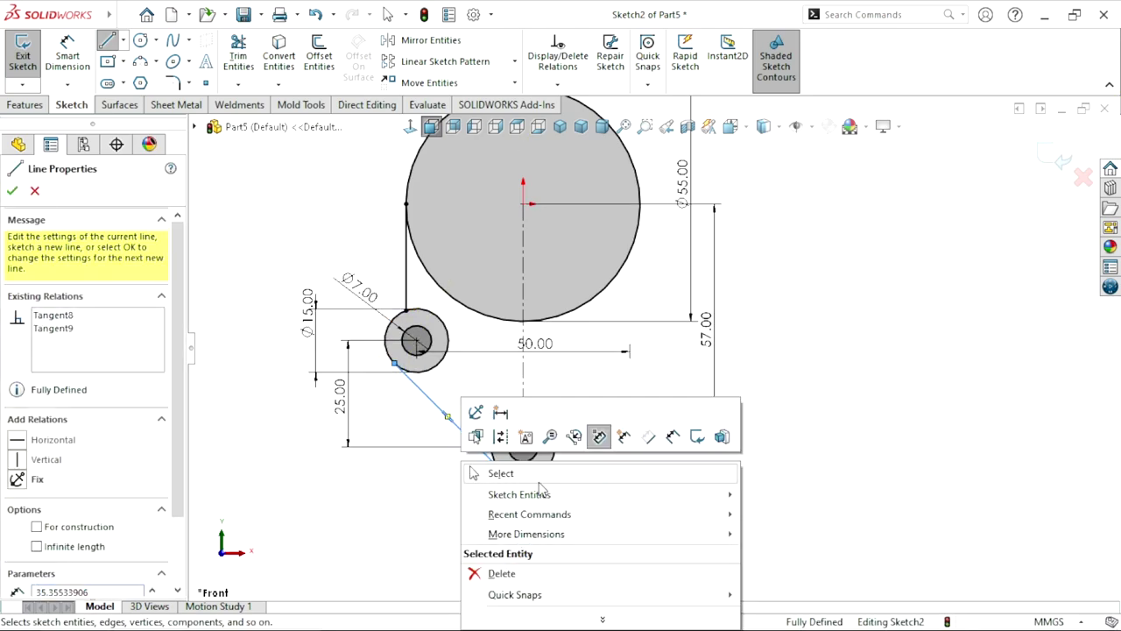
pyautogui.press('Escape')
pyautogui.press('Escape')
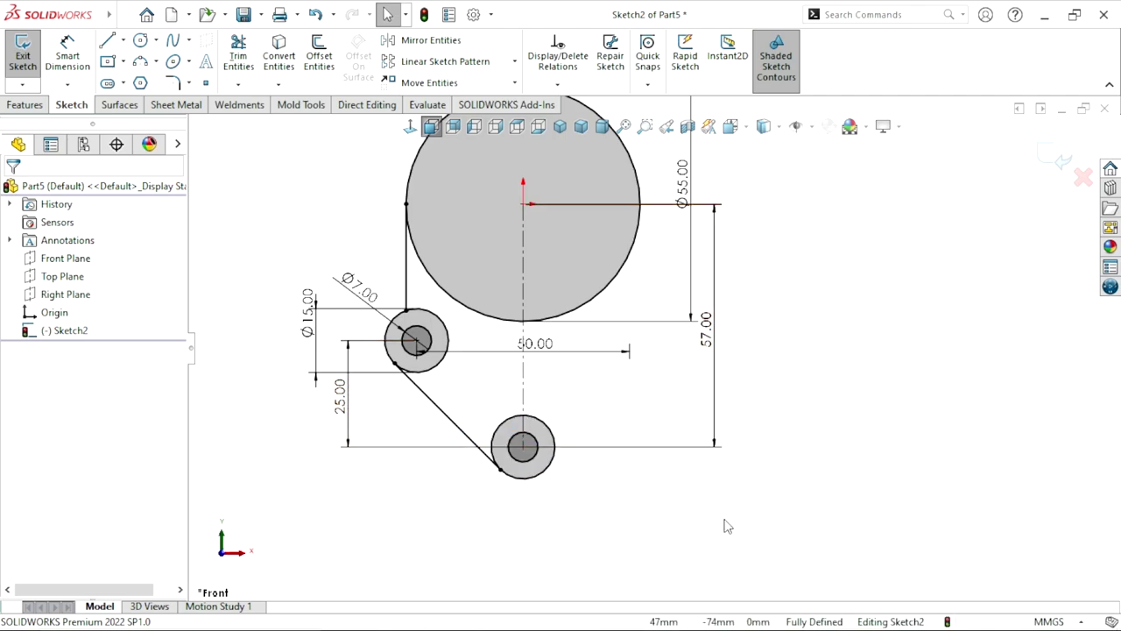
pyautogui.scroll(3, 733, 325)
pyautogui.scroll(-3, 438, 391)
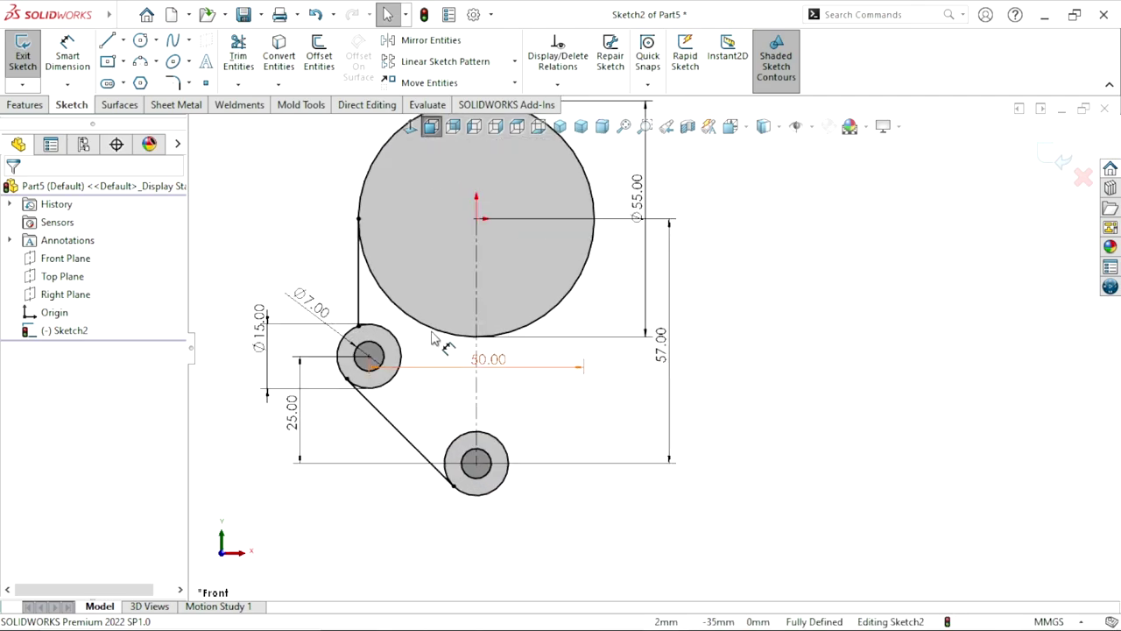
# Mirror the vertical line, left boss circle, its hole and tangent line about the centerline
pyautogui.click(396, 44)
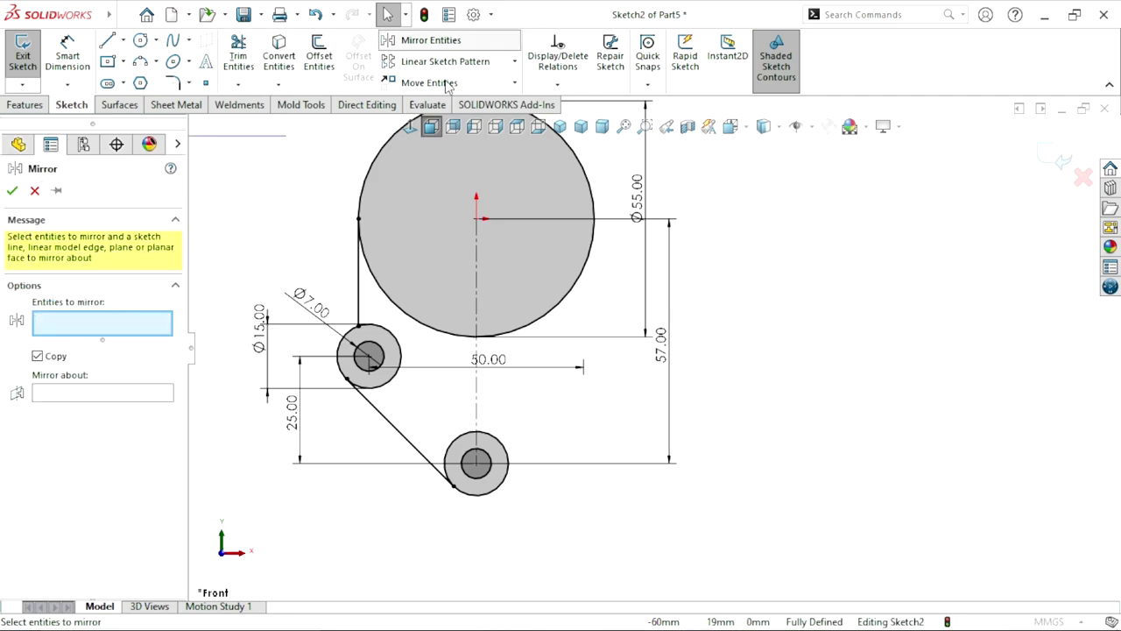
pyautogui.click(358, 296)
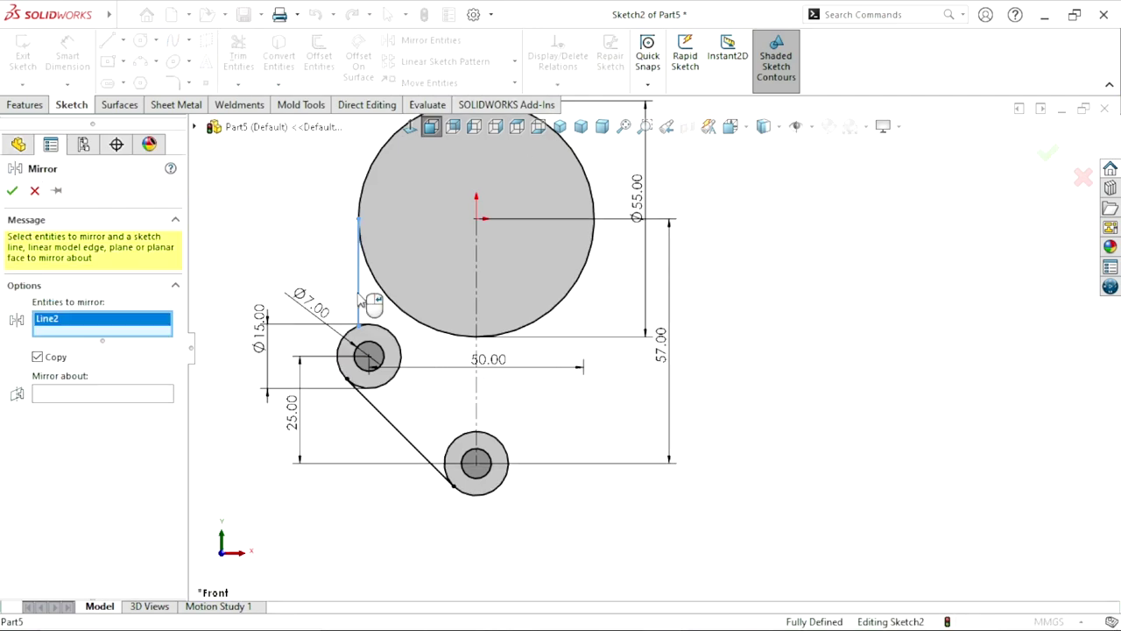
pyautogui.click(345, 349)
pyautogui.click(365, 350)
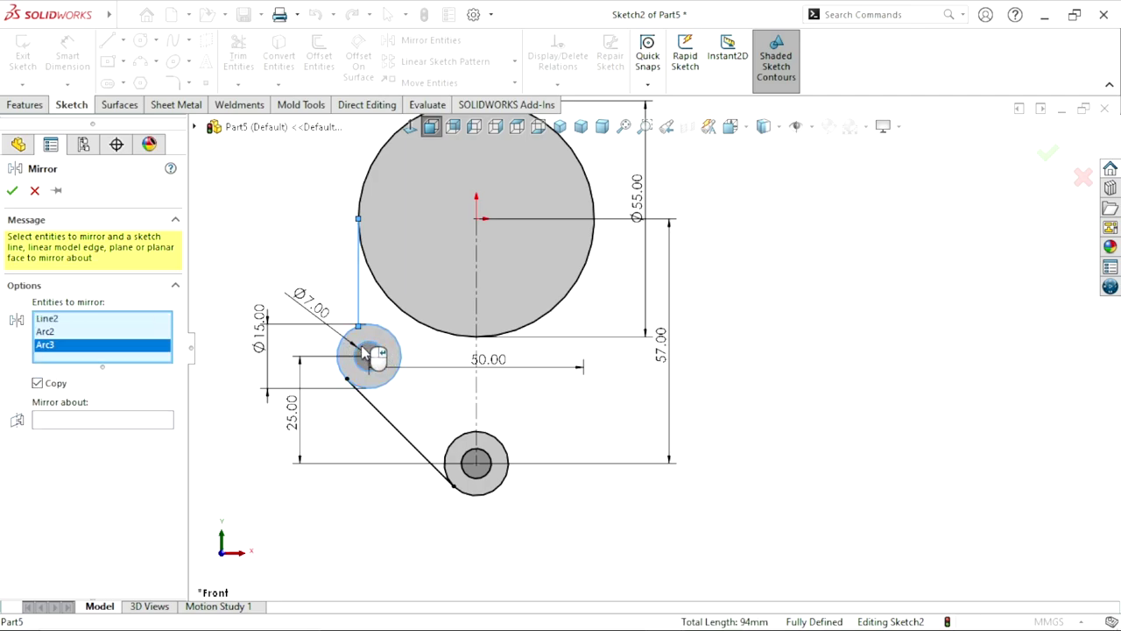
pyautogui.click(410, 444)
pyautogui.click(84, 434)
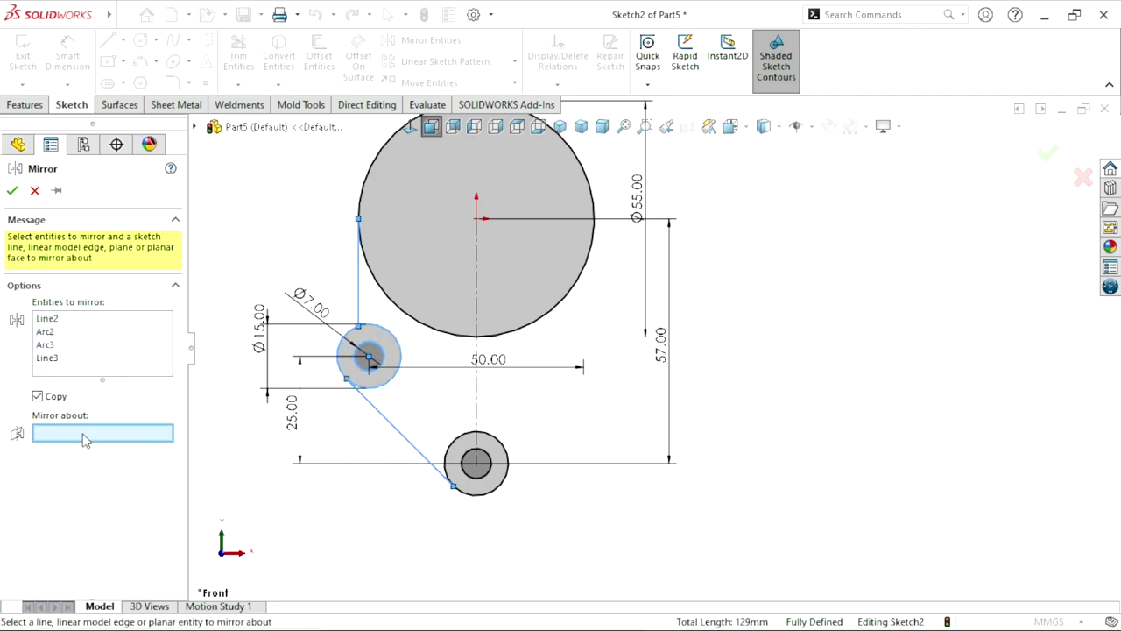
pyautogui.click(481, 398)
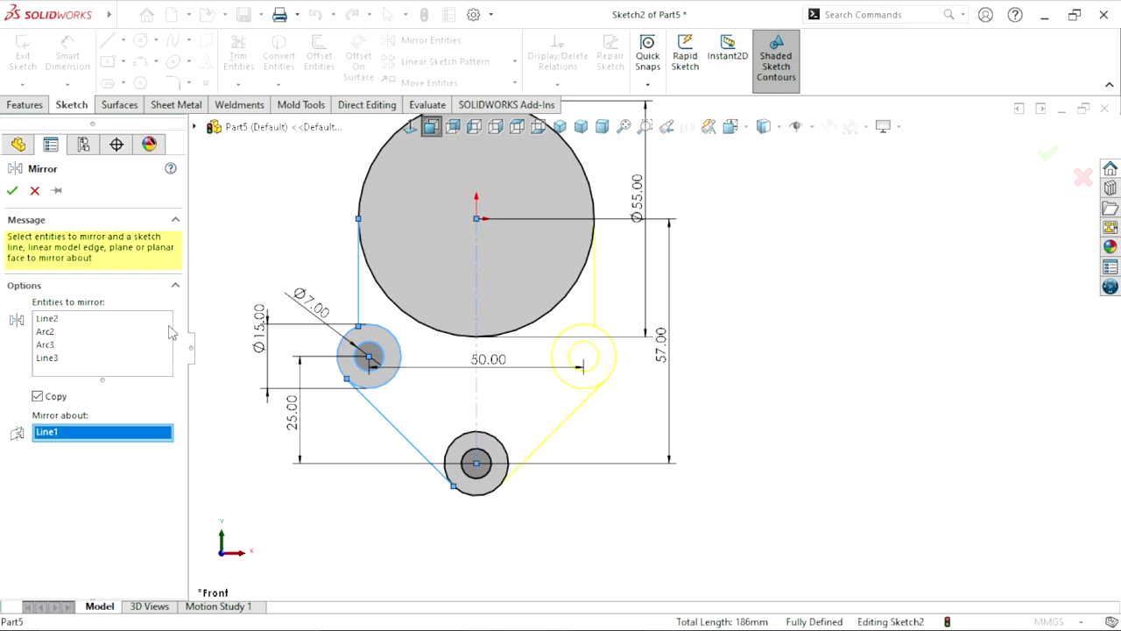
pyautogui.click(12, 190)
pyautogui.scroll(-1, 631, 372)
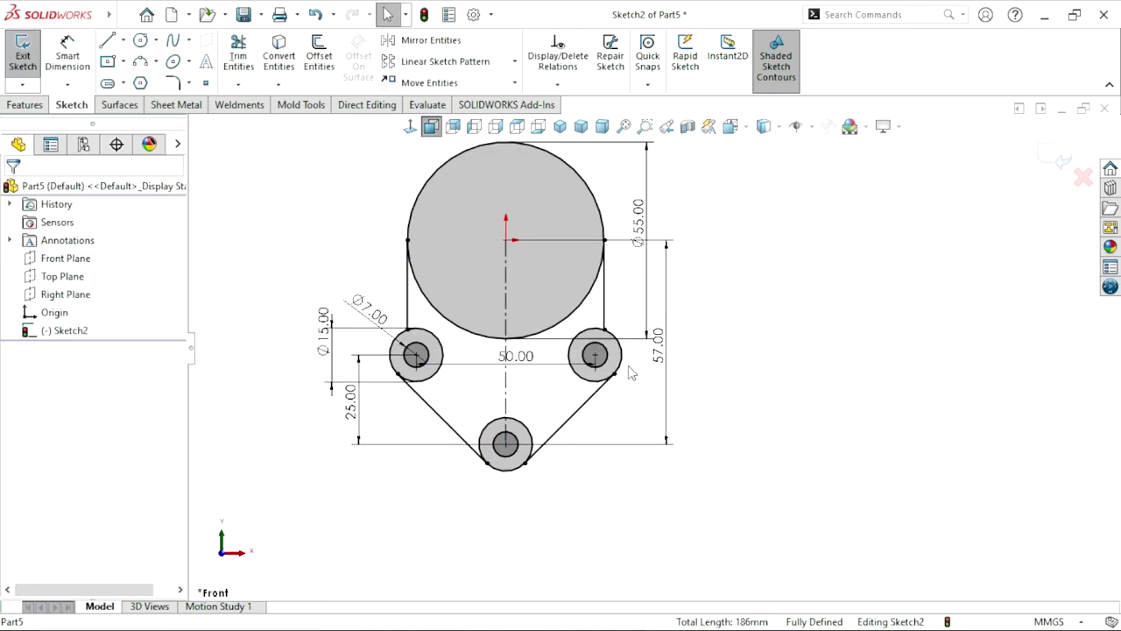
pyautogui.scroll(-1, 630, 372)
pyautogui.scroll(3, 631, 351)
pyautogui.scroll(-2, 692, 315)
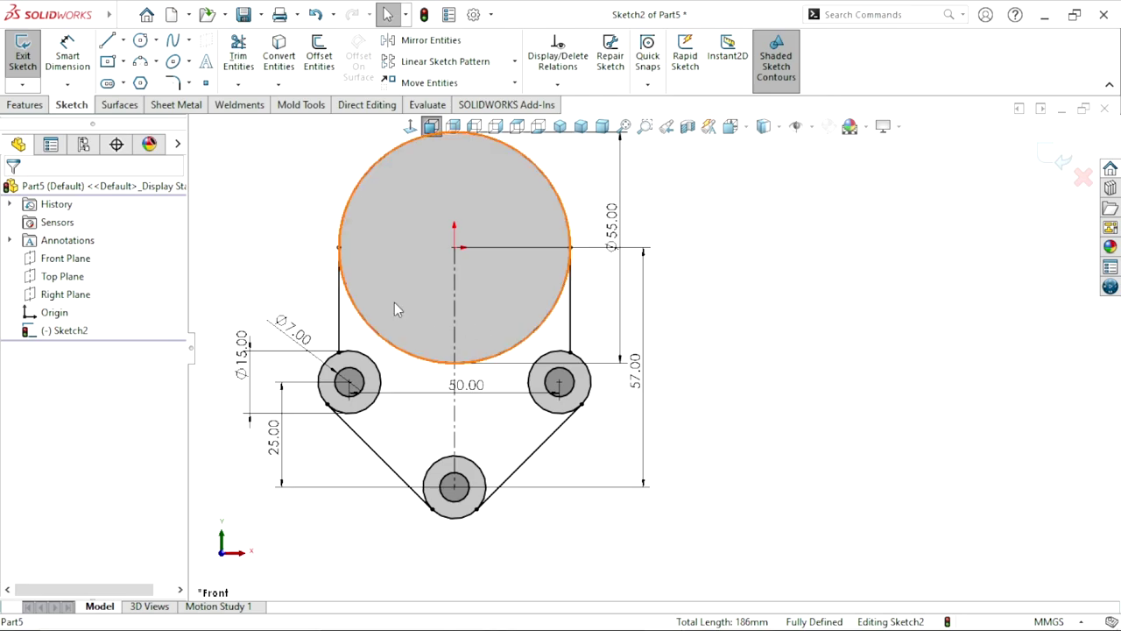
pyautogui.click(279, 55)
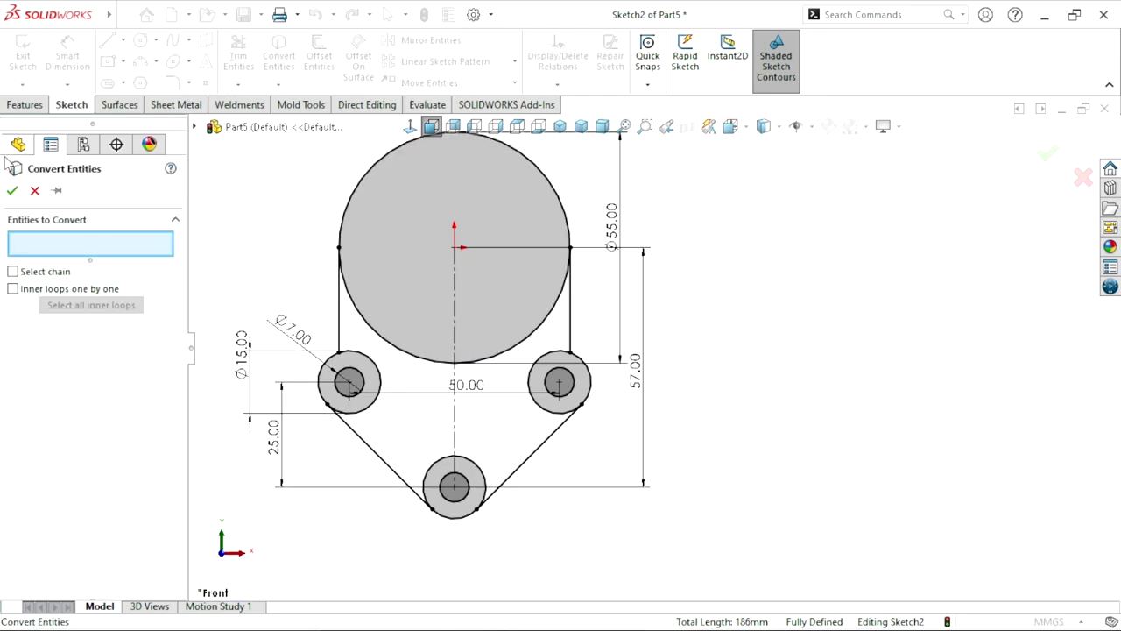
# Power-trim the inner arcs of the left, bottom and right Ø15 hole rings
pyautogui.click(34, 191)
pyautogui.click(238, 55)
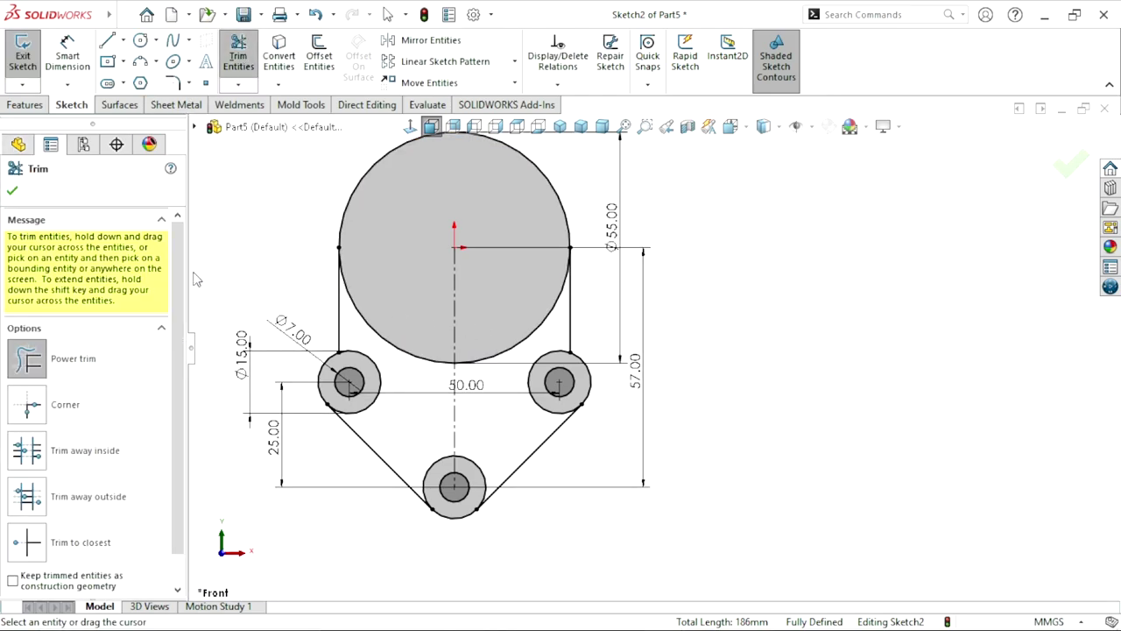
pyautogui.click(14, 363)
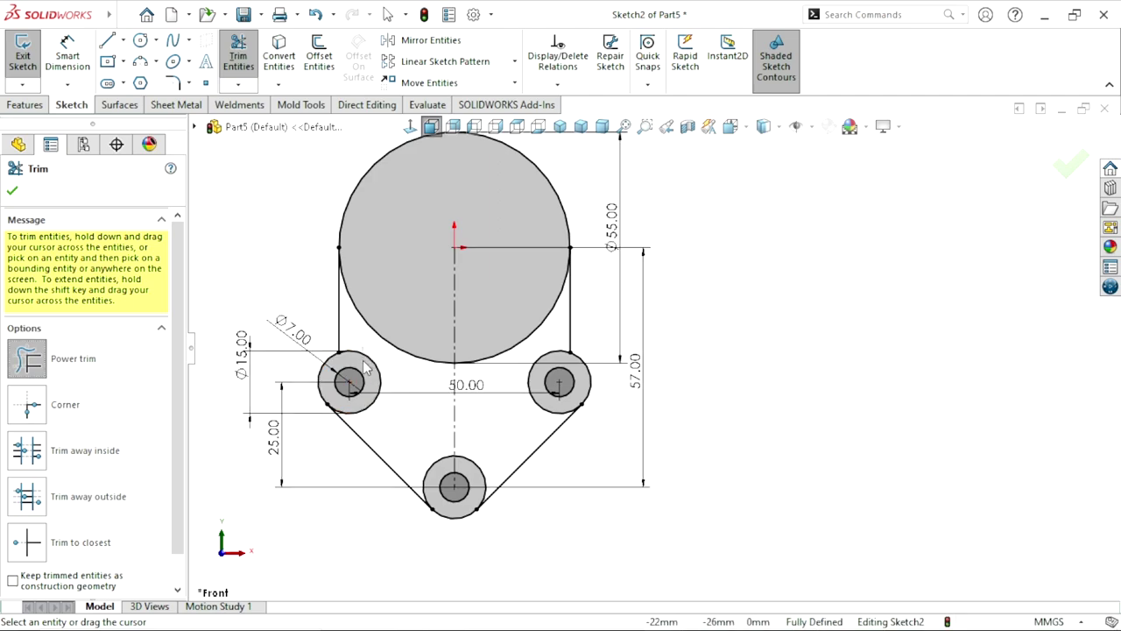
pyautogui.moveTo(366, 344); pyautogui.dragTo(366, 369)
pyautogui.moveTo(416, 443); pyautogui.dragTo(477, 468)
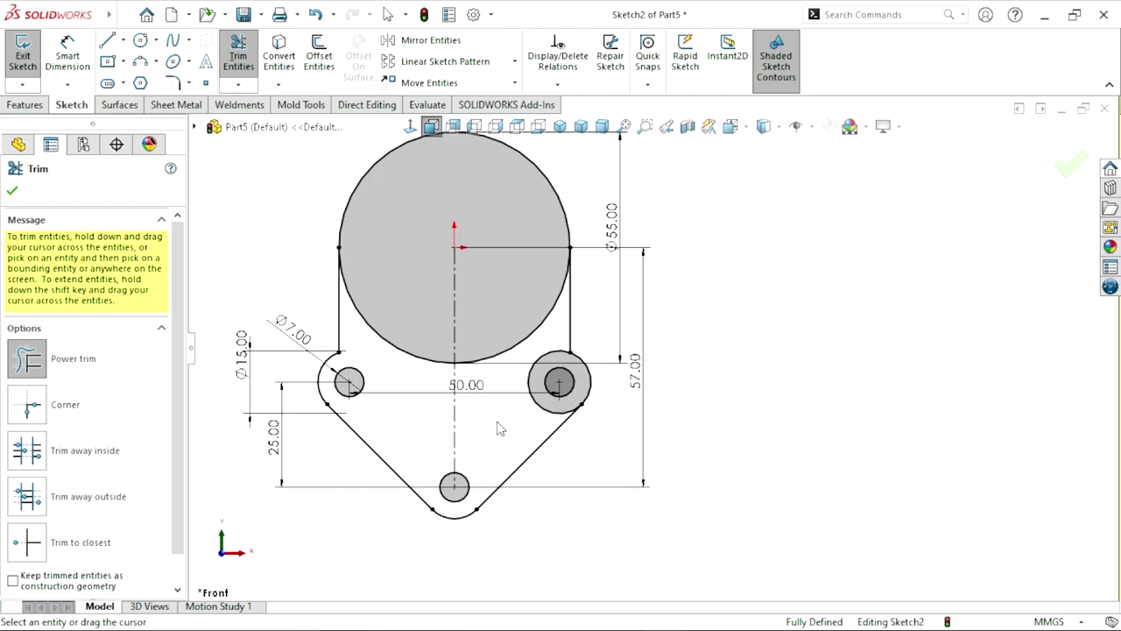
pyautogui.moveTo(496, 420); pyautogui.dragTo(545, 410)
# Trim the big circle's lower-right and lower-left arcs to close the bracket outline
pyautogui.scroll(3, 643, 324)
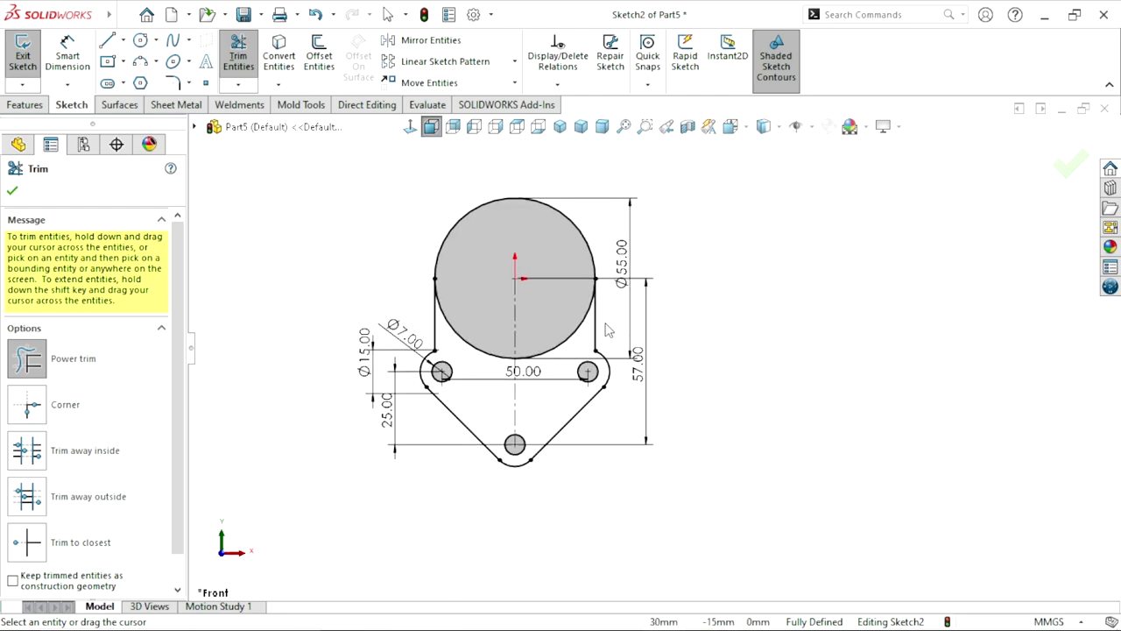
pyautogui.scroll(-3, 583, 293)
pyautogui.moveTo(528, 320); pyautogui.dragTo(555, 357)
pyautogui.moveTo(415, 367); pyautogui.dragTo(487, 444)
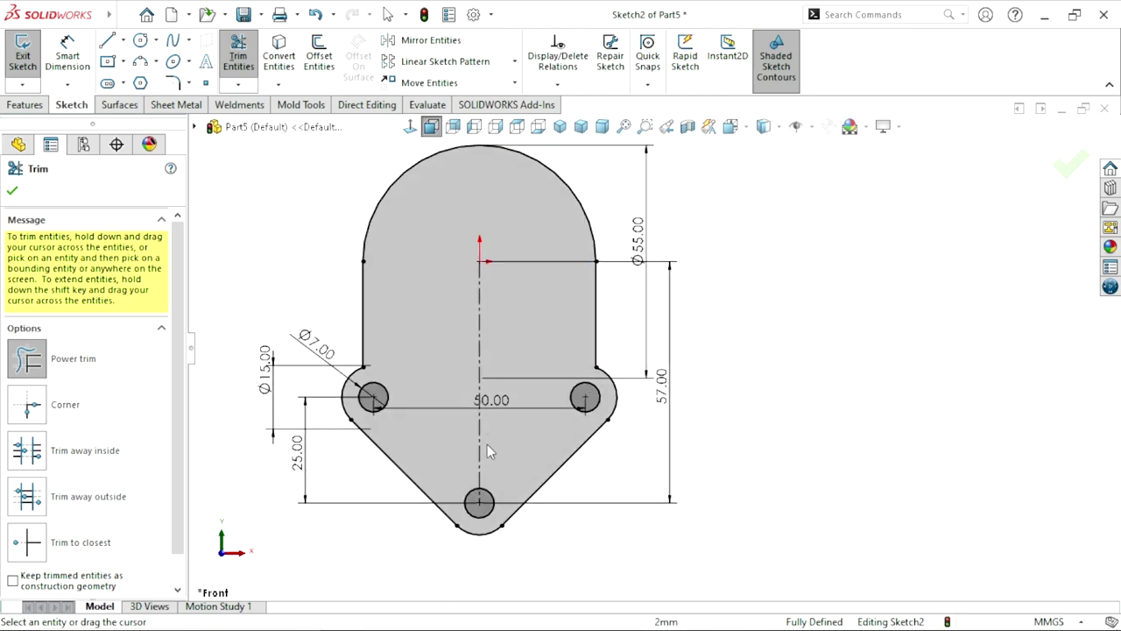
pyautogui.scroll(3, 531, 458)
pyautogui.scroll(-2, 692, 358)
pyautogui.scroll(-1, 691, 358)
pyautogui.scroll(1, 655, 346)
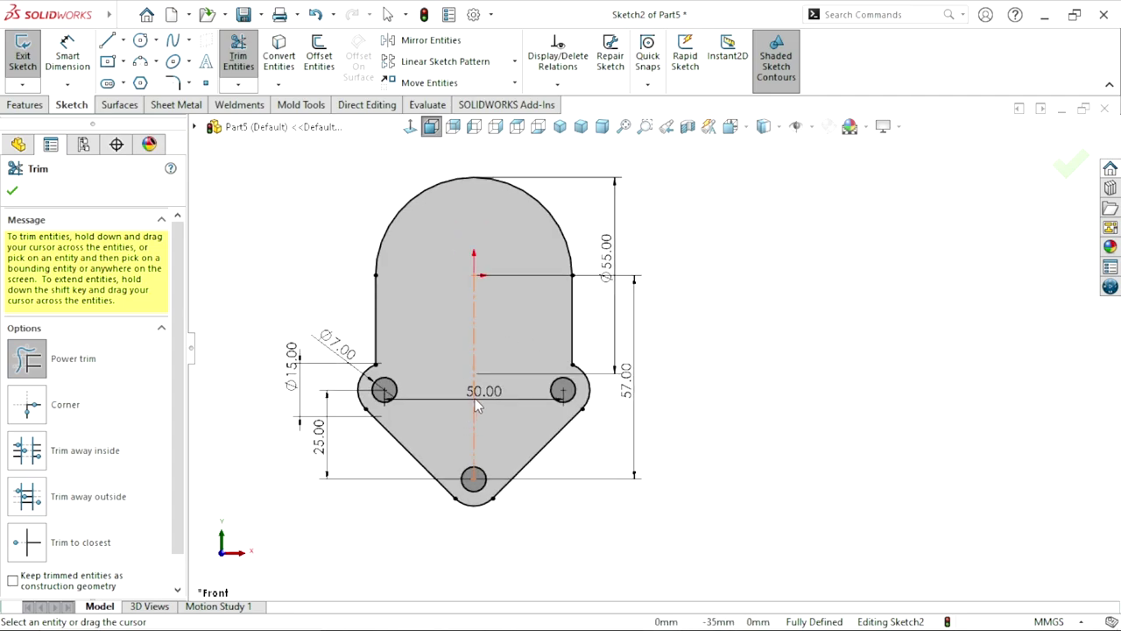
# Extrude the trimmed outline Mid Plane to 5 mm, creating Boss-Extrude1 with three holes
pyautogui.click(12, 190)
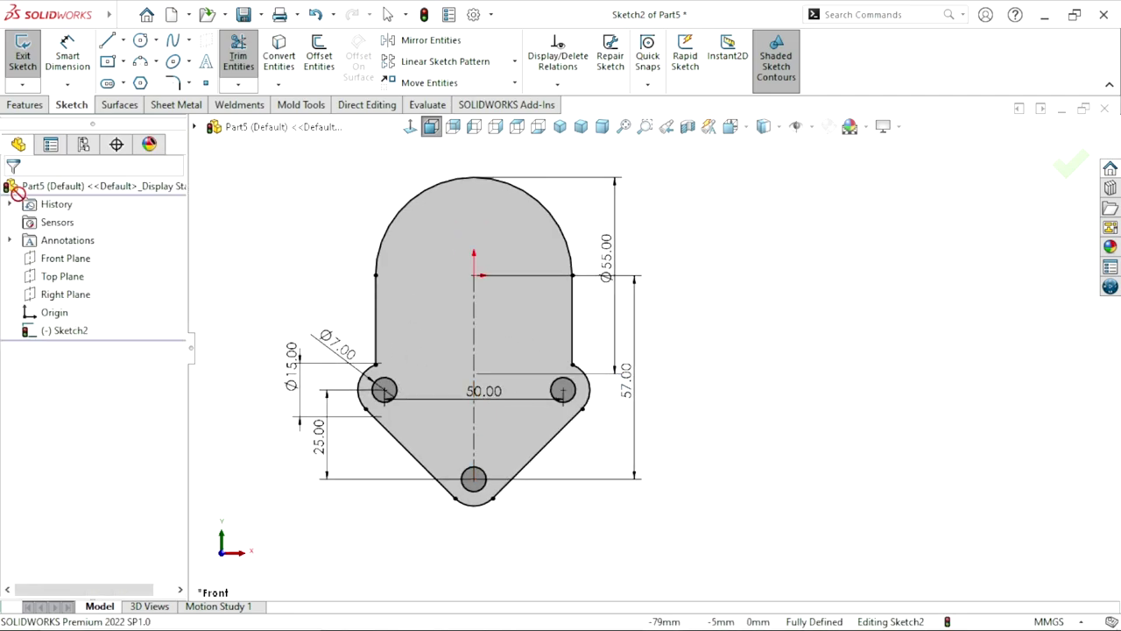
pyautogui.click(13, 106)
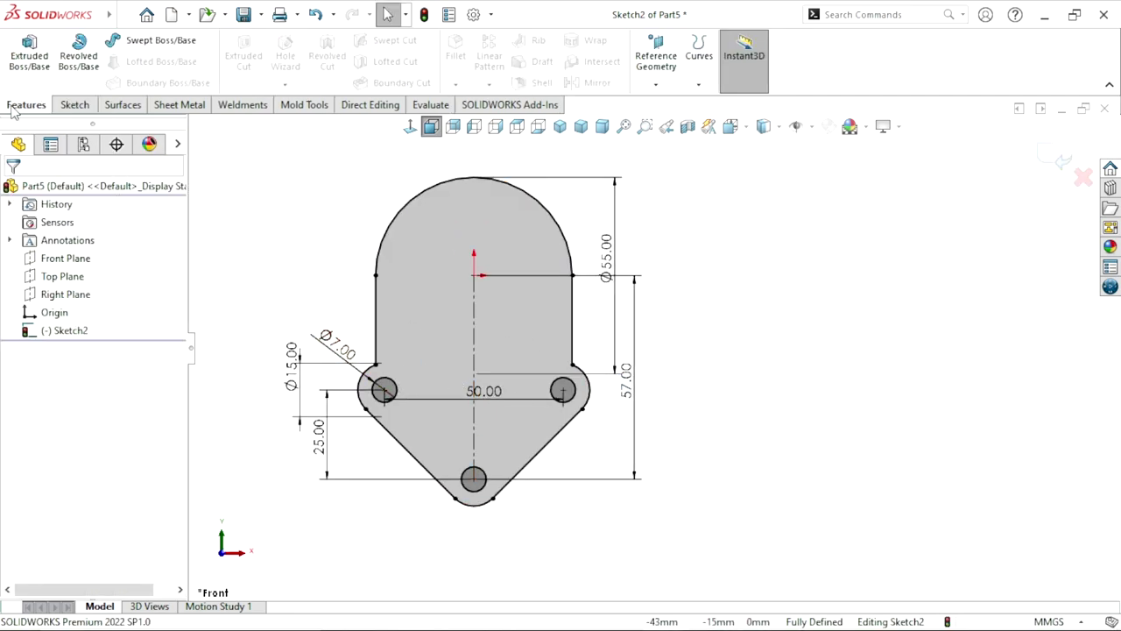
pyautogui.click(19, 52)
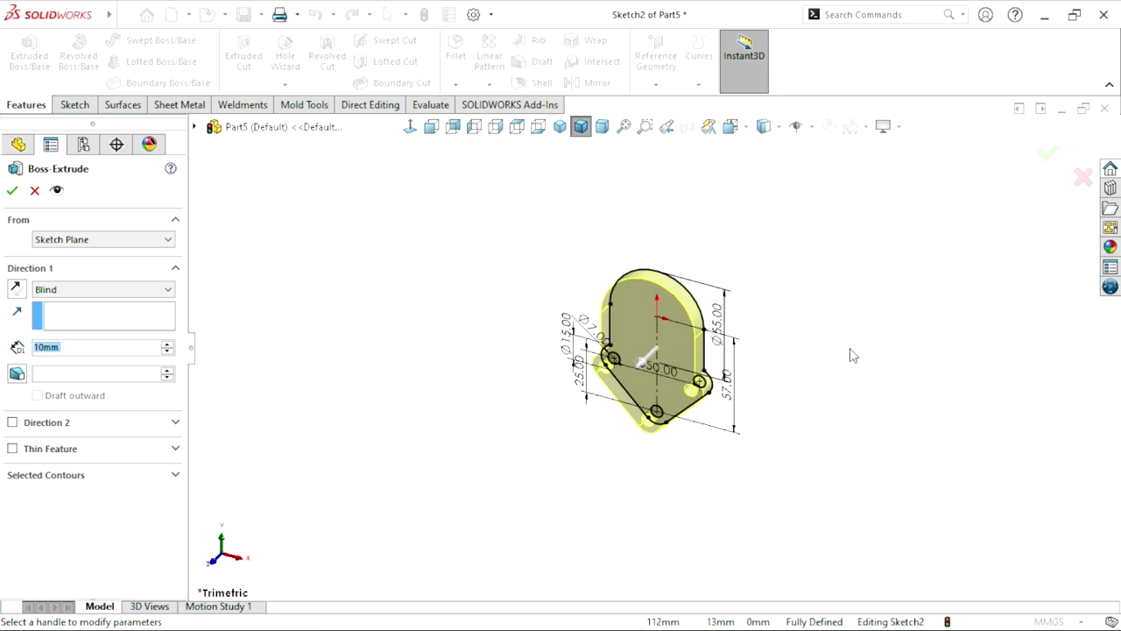
pyautogui.scroll(-2, 701, 354)
pyautogui.scroll(-2, 569, 353)
pyautogui.scroll(-2, 513, 353)
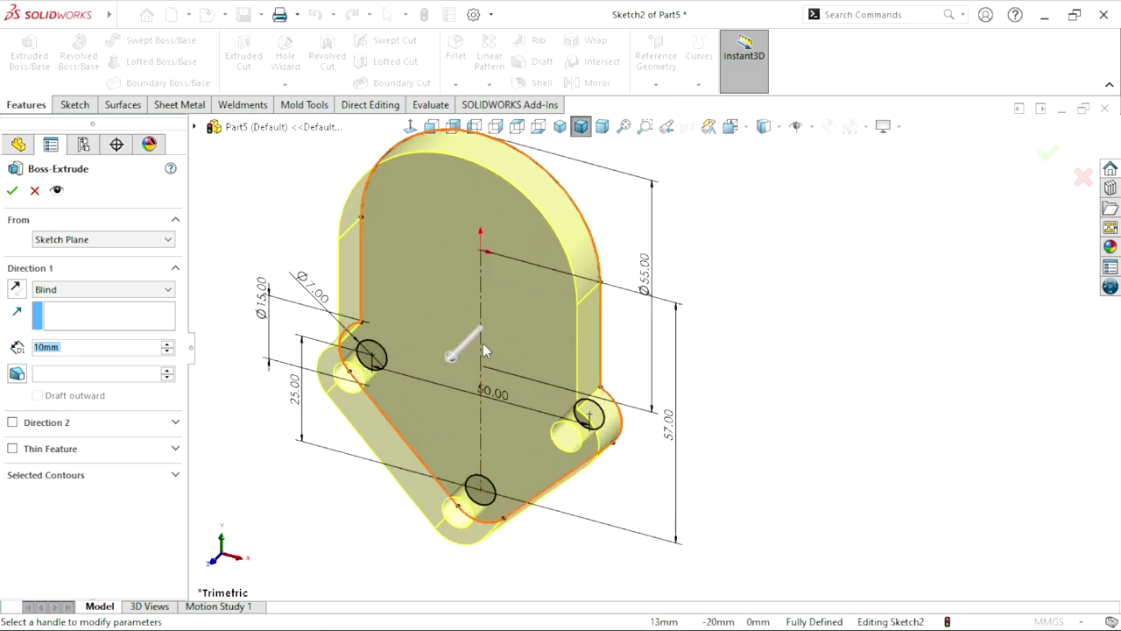
pyautogui.click(76, 291)
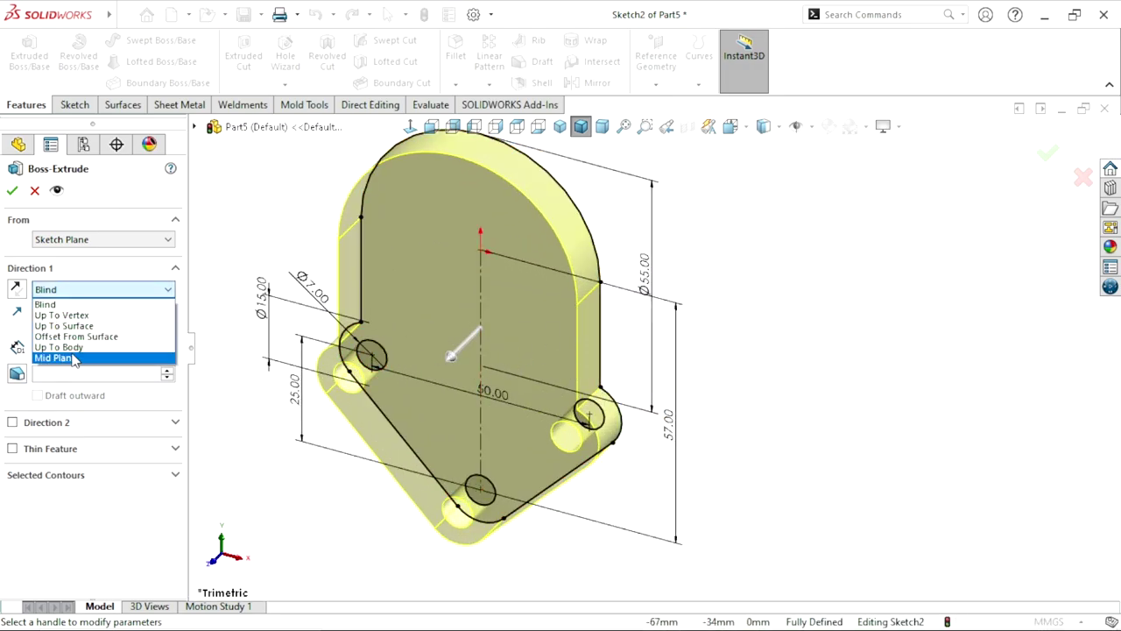
pyautogui.click(72, 356)
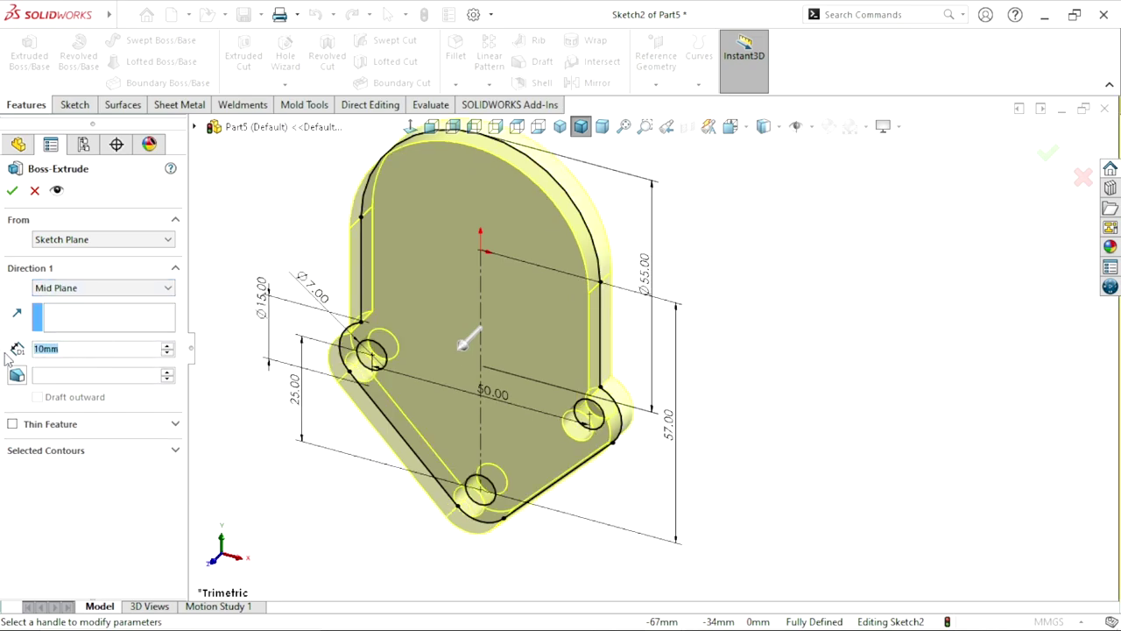
pyautogui.write('5')
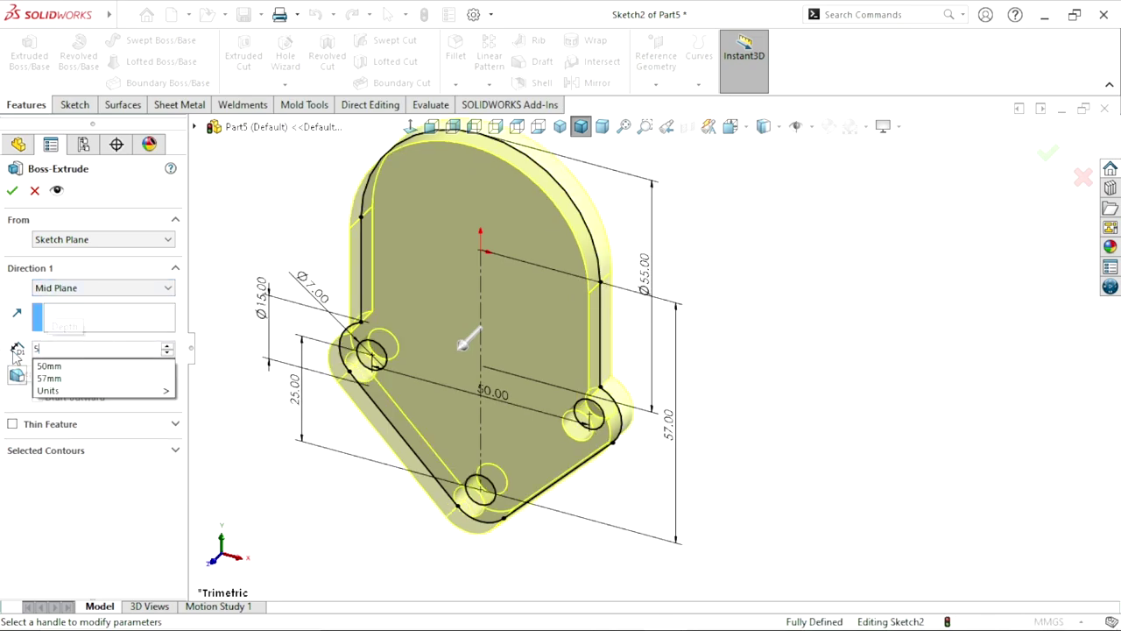
pyautogui.press('Return')
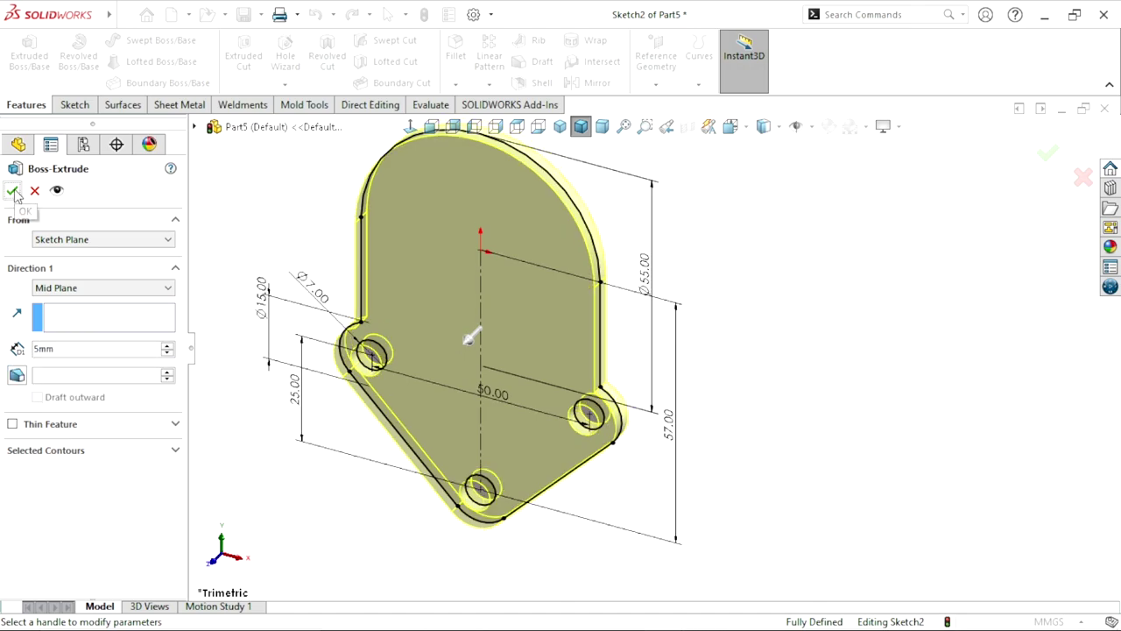
pyautogui.press('Return')
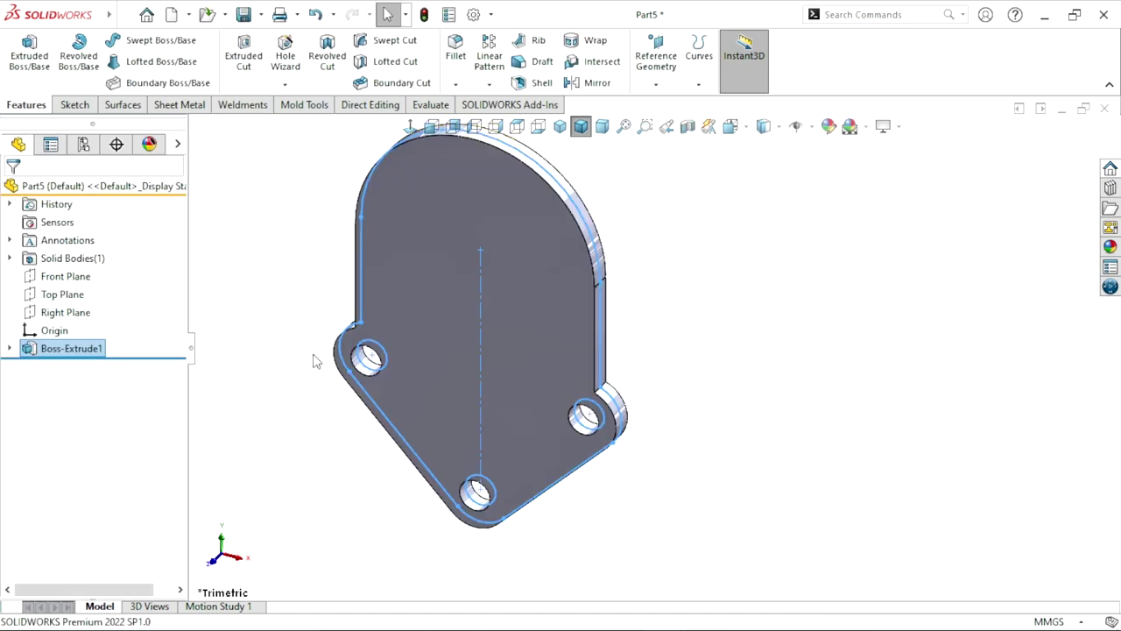
pyautogui.scroll(3, 675, 317)
pyautogui.scroll(-3, 697, 328)
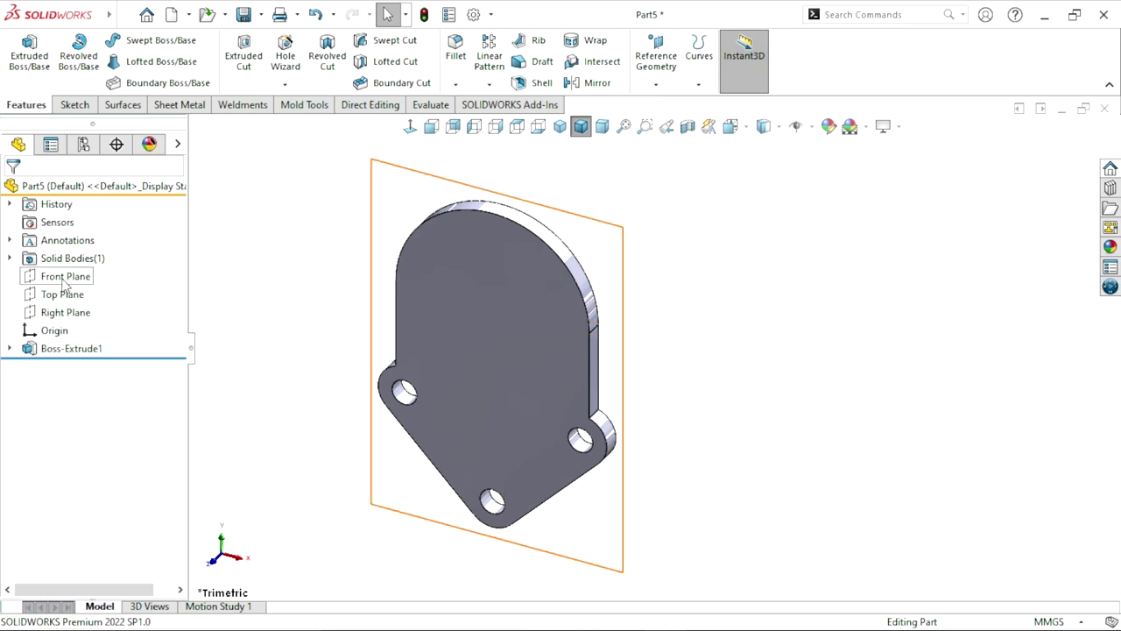
# Start a sketch on the Front Plane and draw a circle centred on the origin
pyautogui.click(63, 276)
pyautogui.click(75, 254)
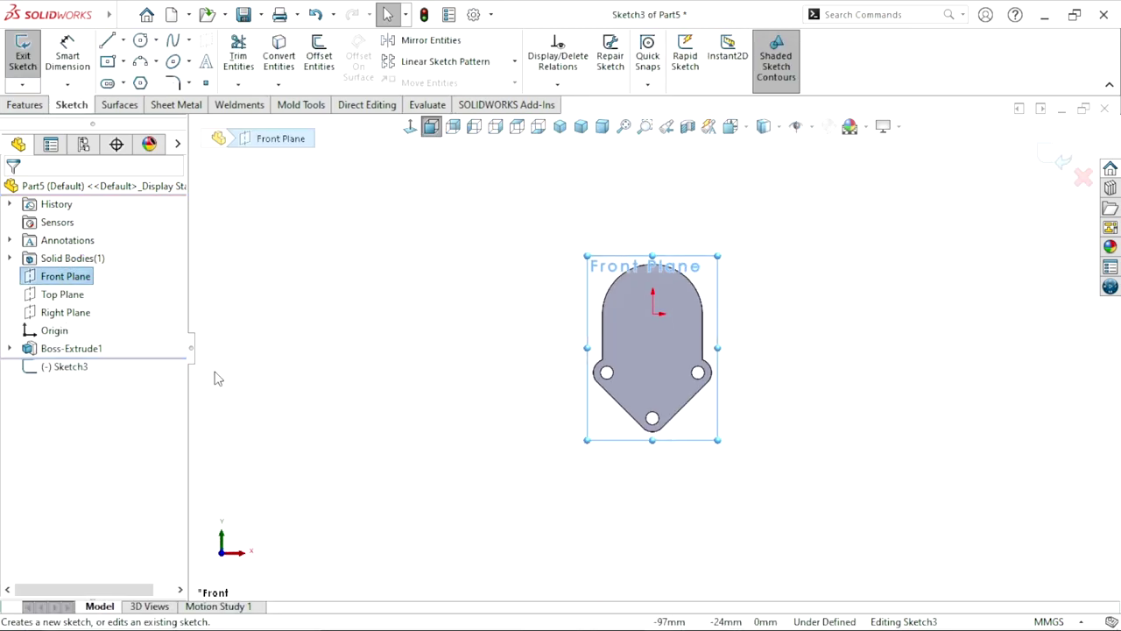
pyautogui.click(140, 42)
pyautogui.click(539, 299)
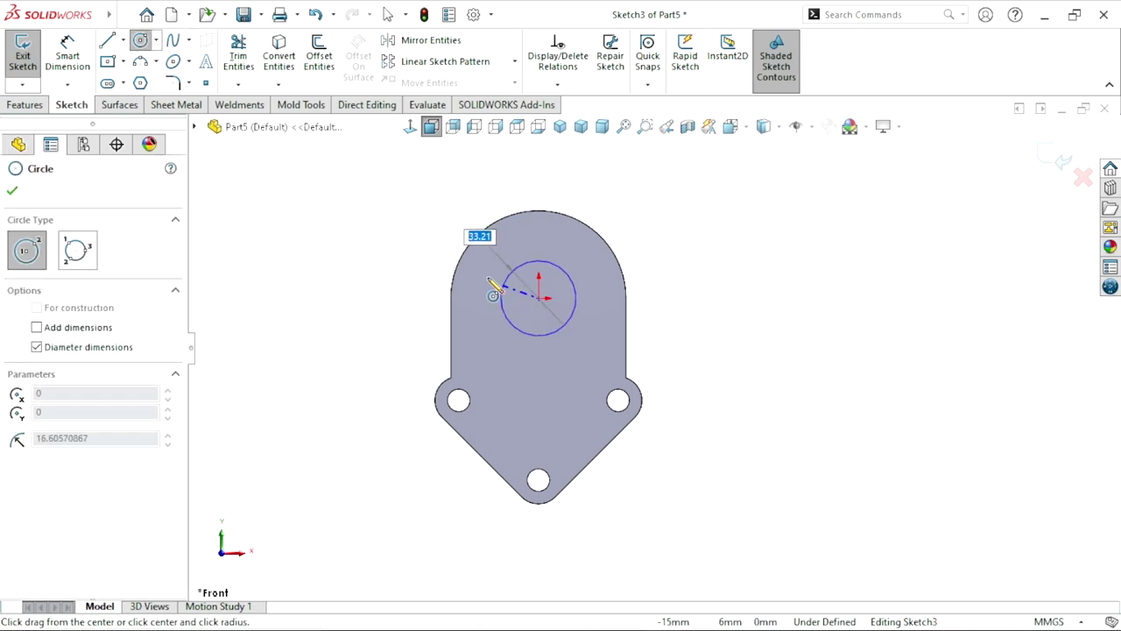
pyautogui.click(470, 273)
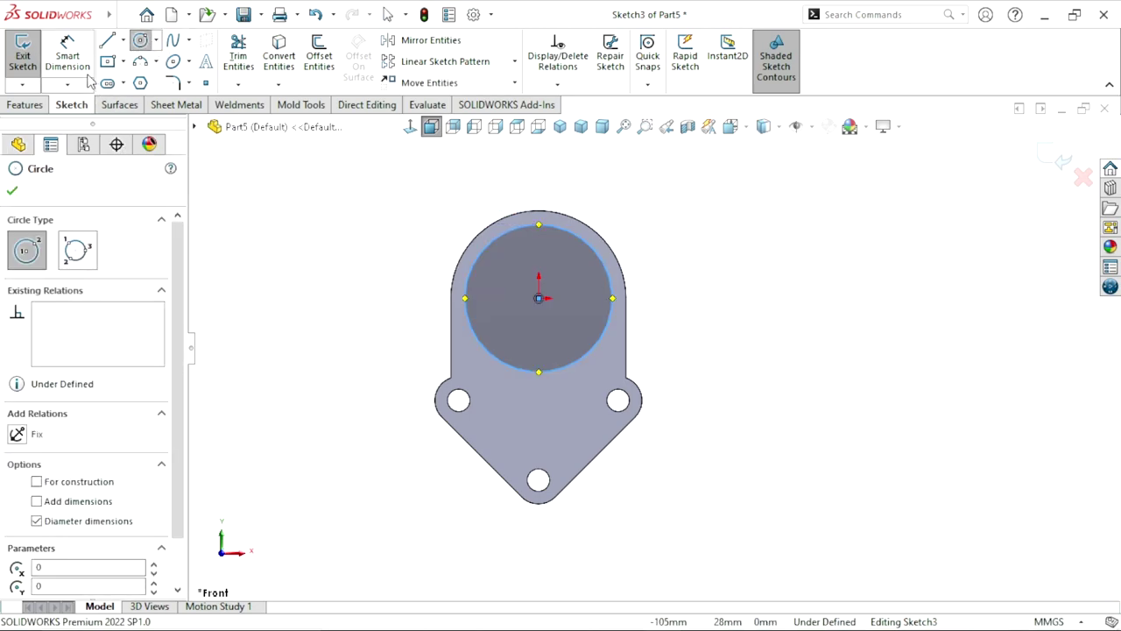
# Dimension the circle's diameter to 50 mm
pyautogui.click(67, 54)
pyautogui.click(467, 314)
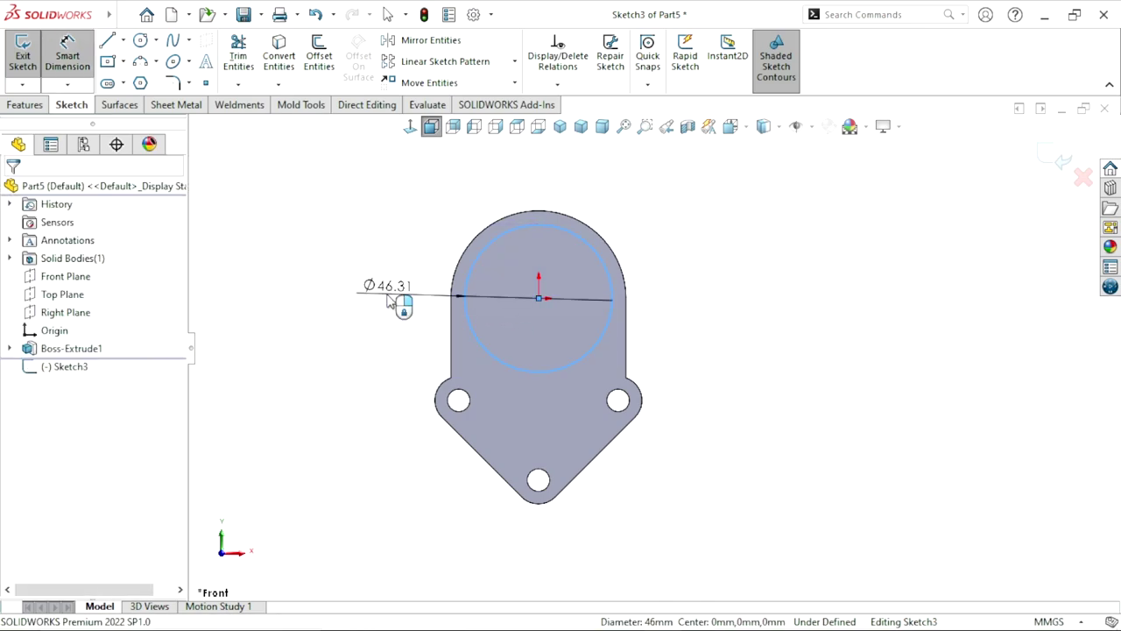
pyautogui.click(391, 299)
pyautogui.write('50')
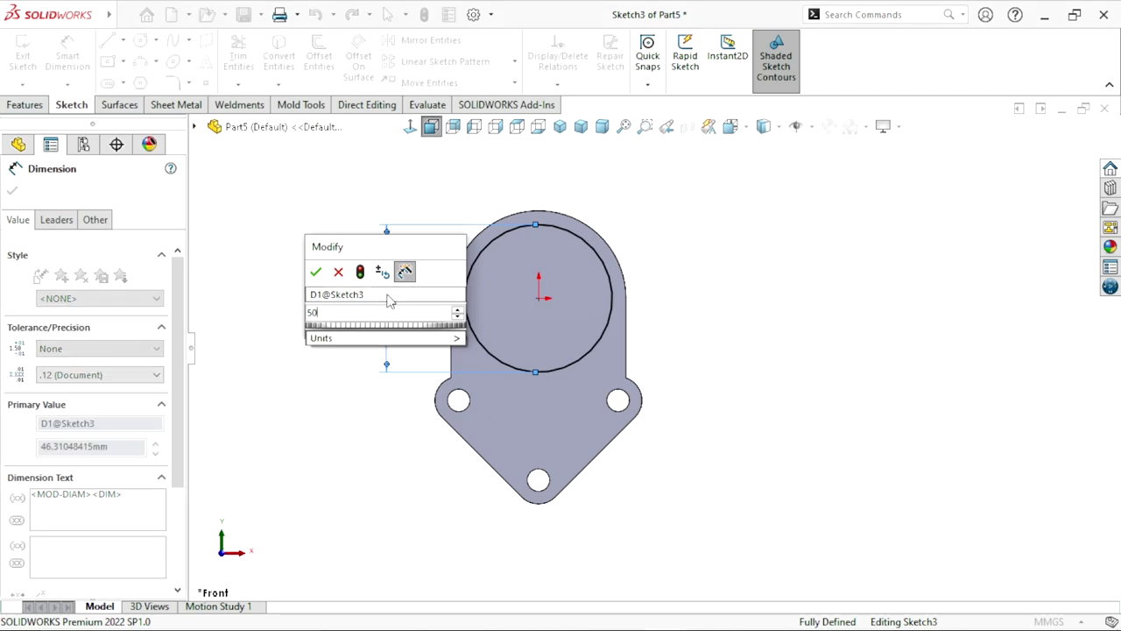
pyautogui.press('Return')
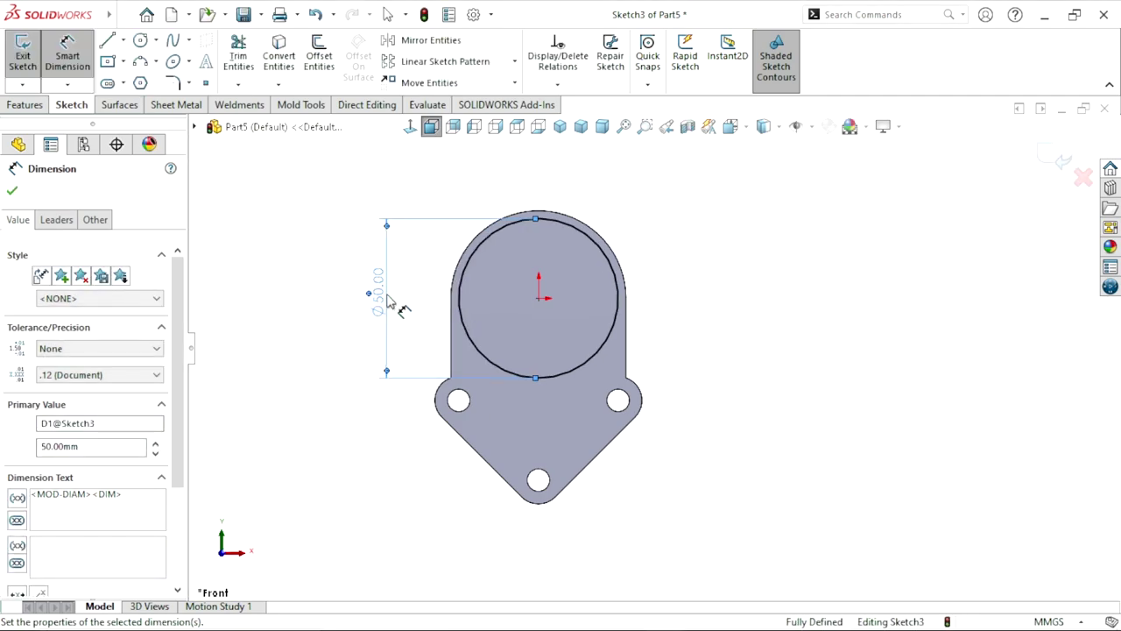
pyautogui.click(12, 192)
pyautogui.click(19, 106)
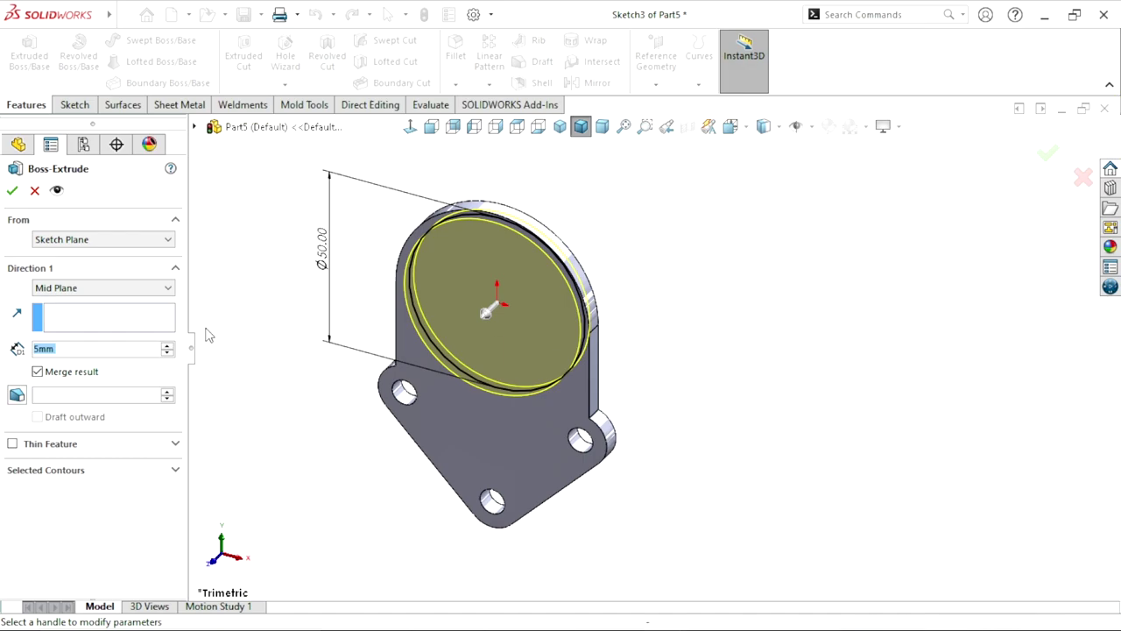
# Set the boss extrusion's Direction 1 to Blind with a 4.5 mm depth
pyautogui.click(60, 288)
pyautogui.click(53, 300)
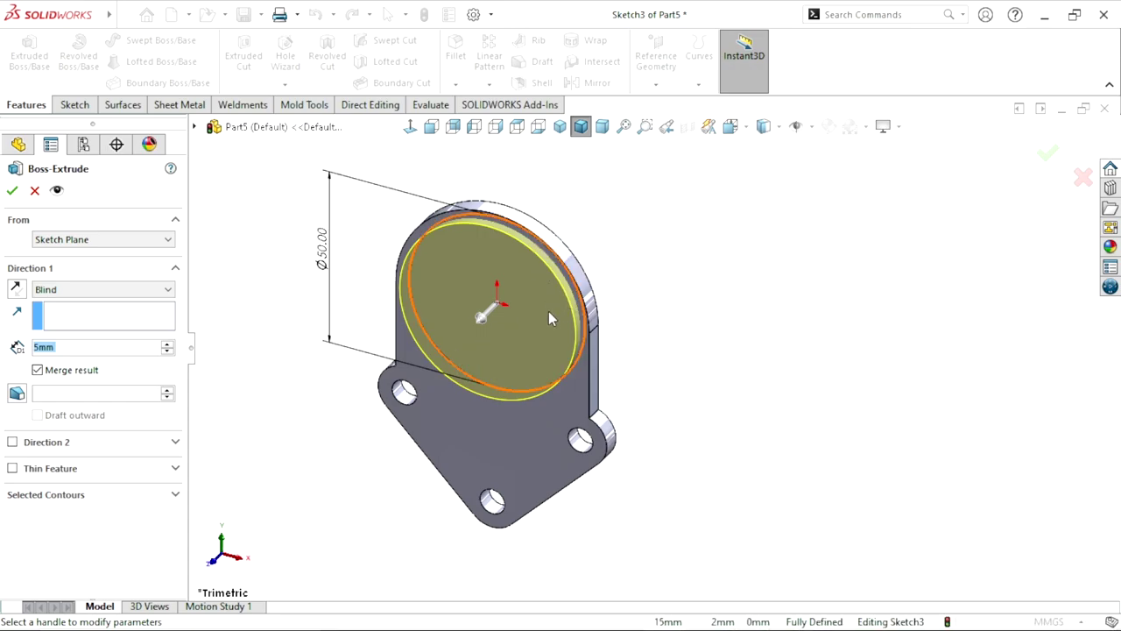
pyautogui.click(96, 350)
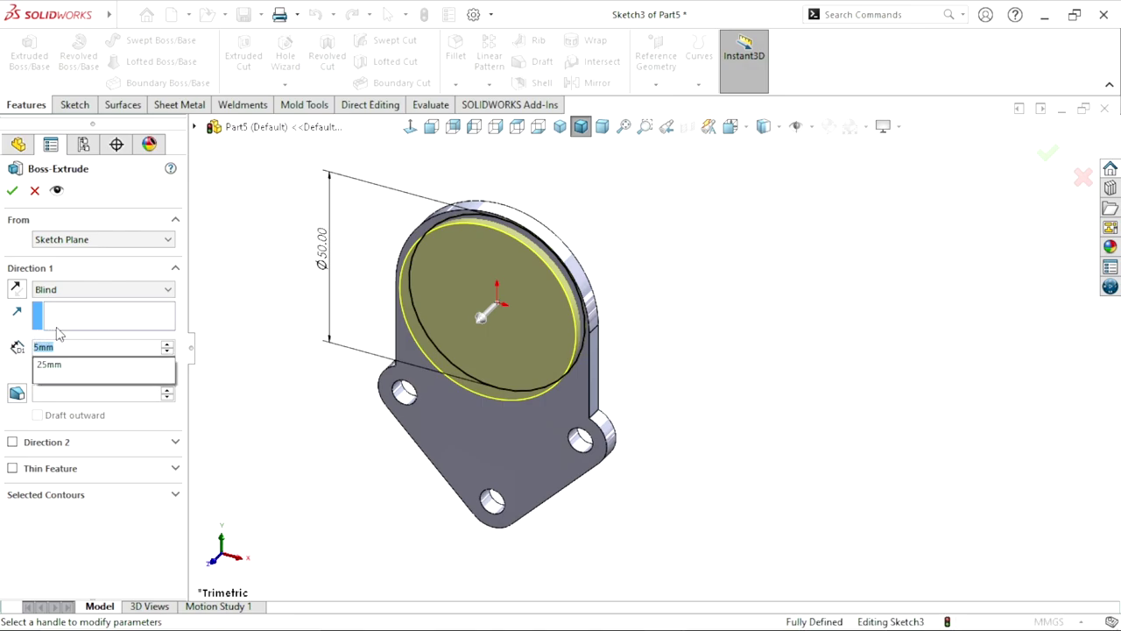
pyautogui.write('2+25')
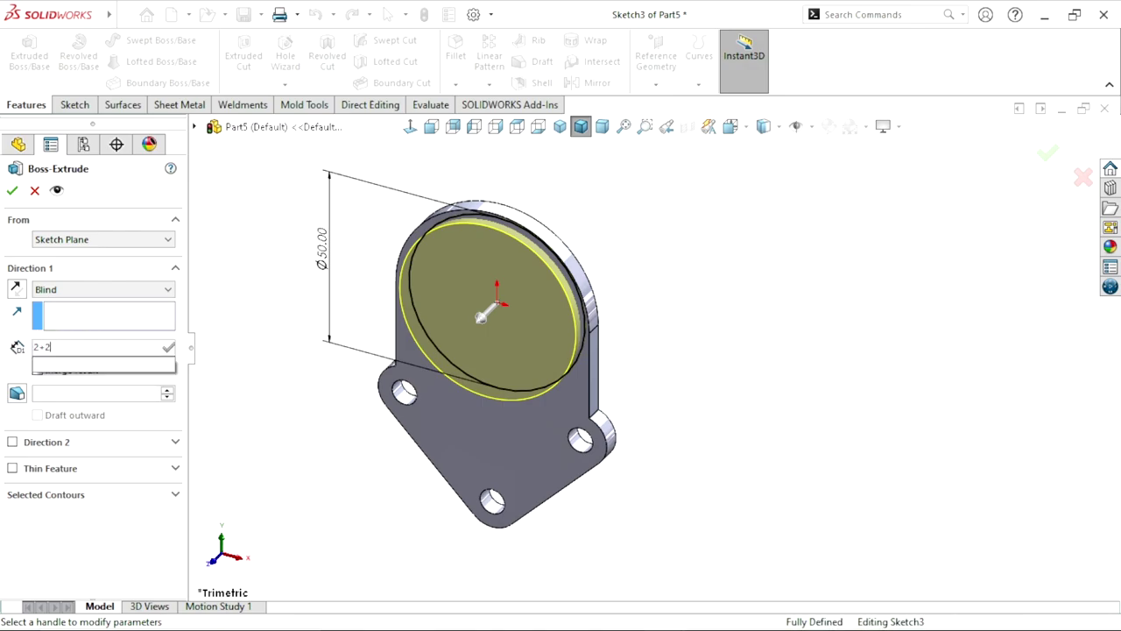
pyautogui.write('.')
pyautogui.press('BackSpace')
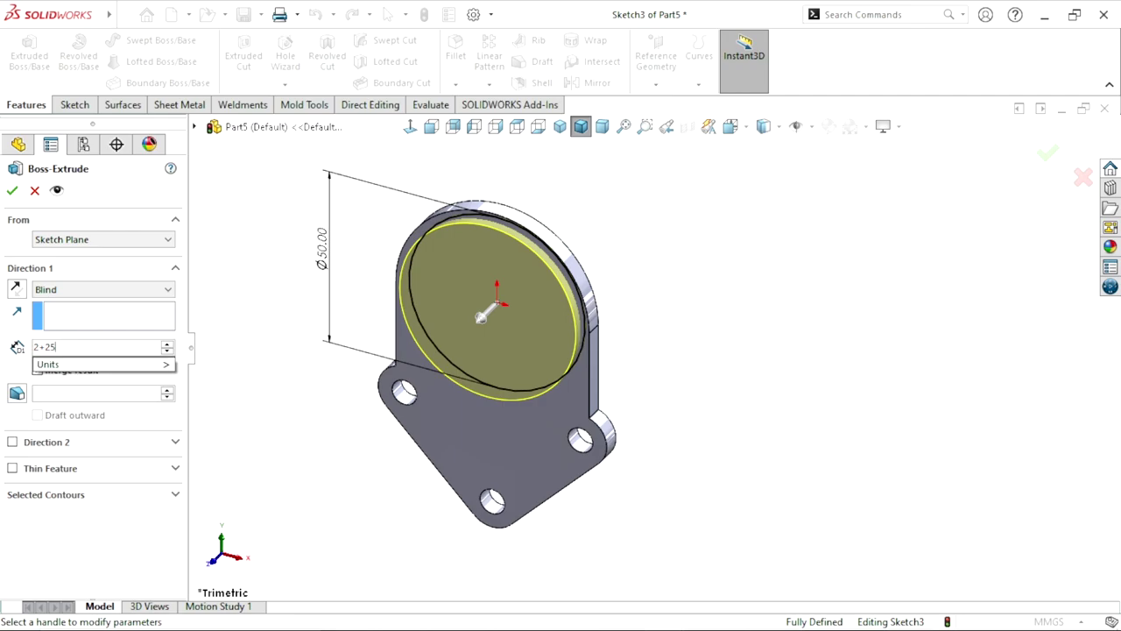
pyautogui.press('BackSpace')
pyautogui.press('BackSpace')
pyautogui.write('2')
pyautogui.write('.5')
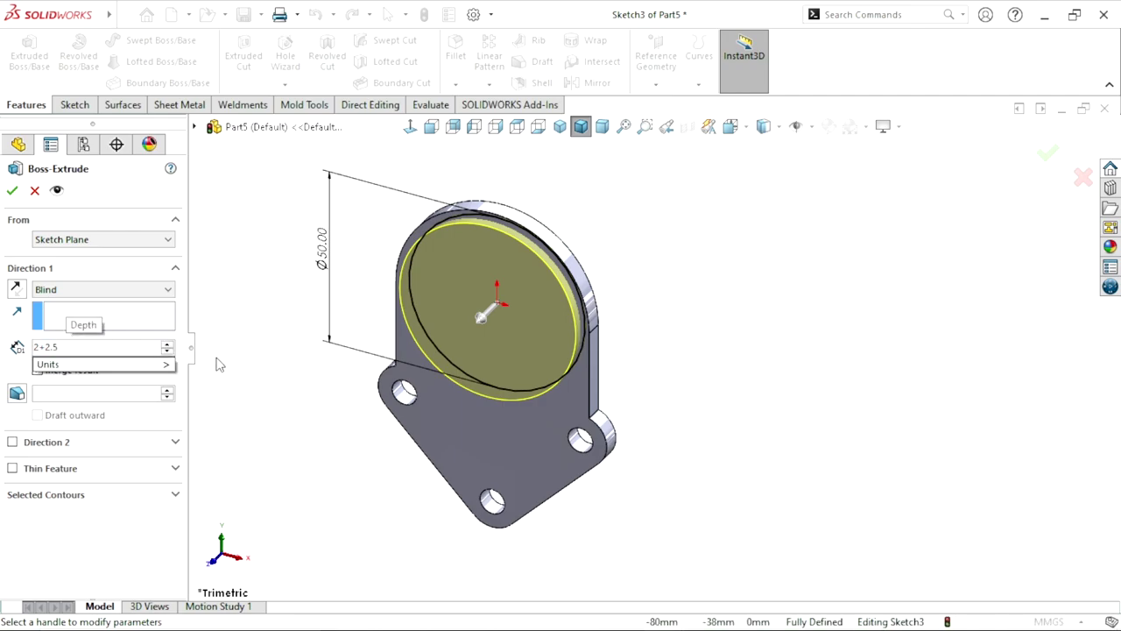
pyautogui.press('Return')
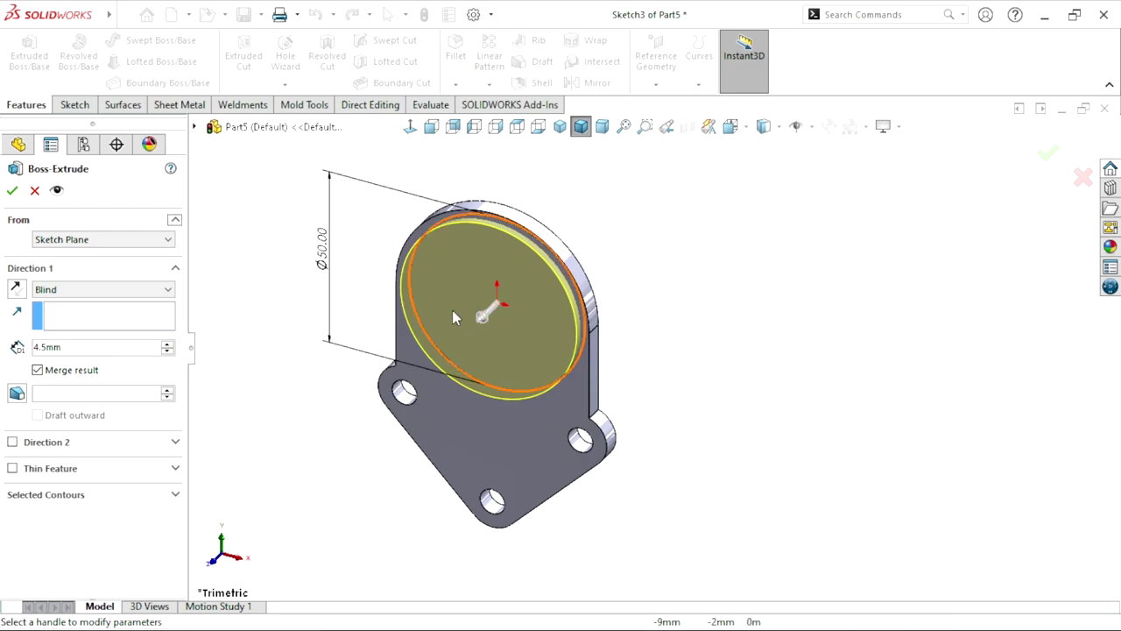
# Add Direction 2 with a 10+2.5 = 12.5 mm depth and accept Boss-Extrude2
pyautogui.click(12, 442)
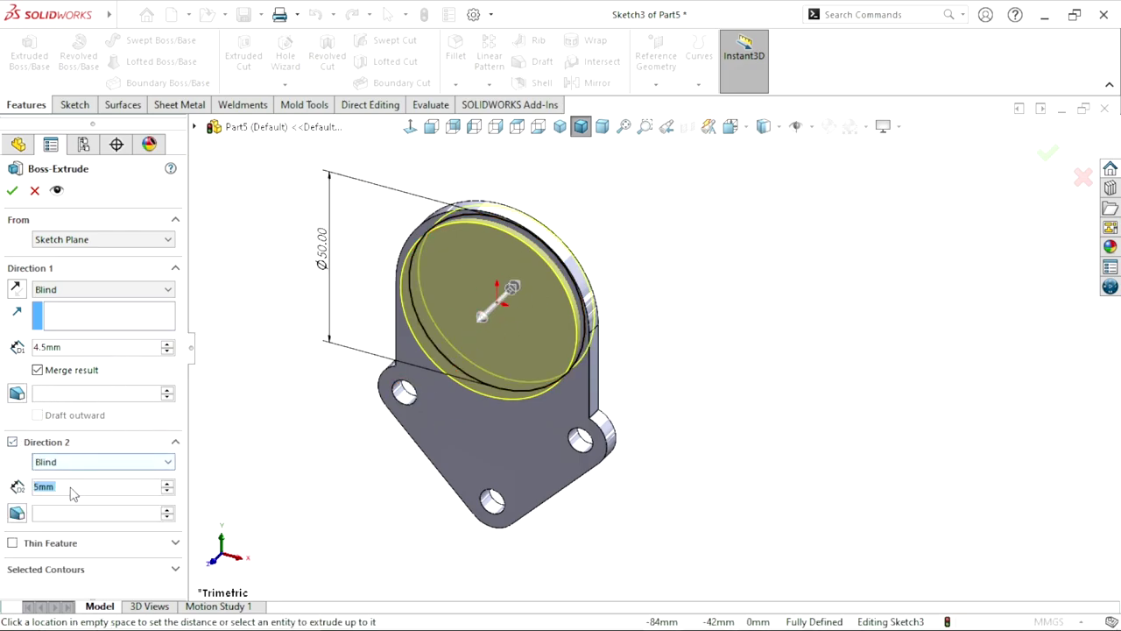
pyautogui.click(80, 488)
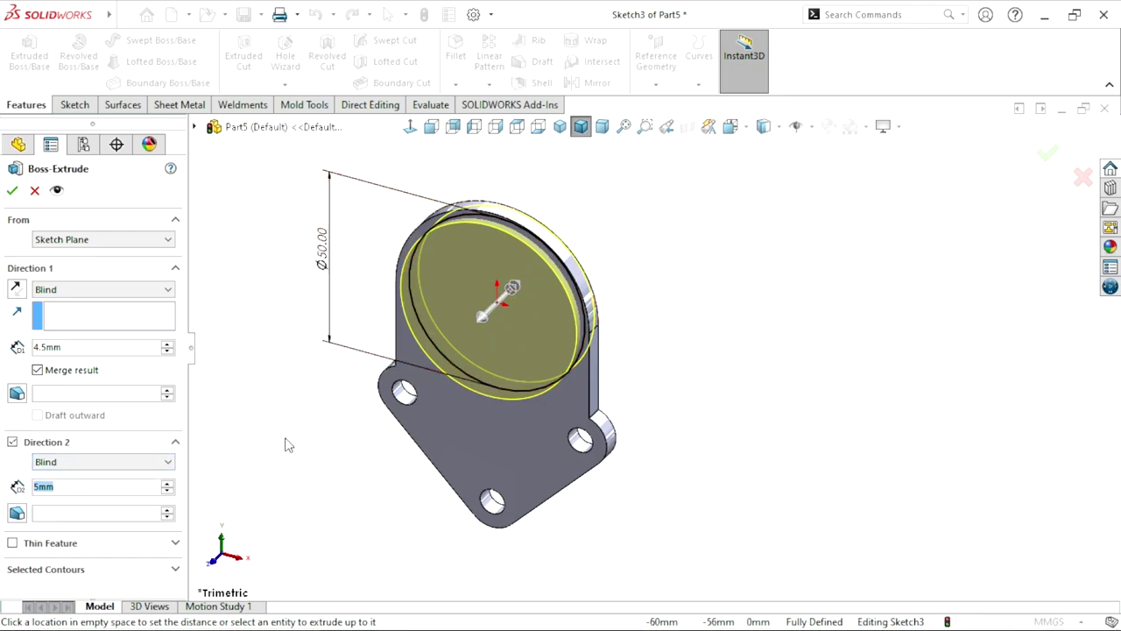
pyautogui.write('10.')
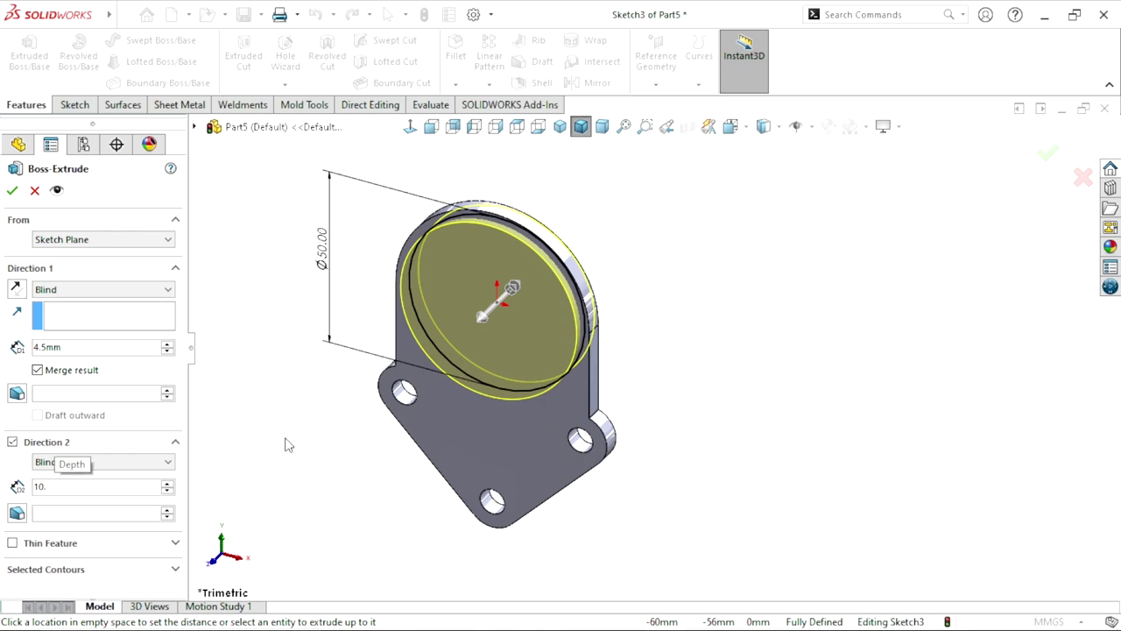
pyautogui.press('BackSpace')
pyautogui.write('+2')
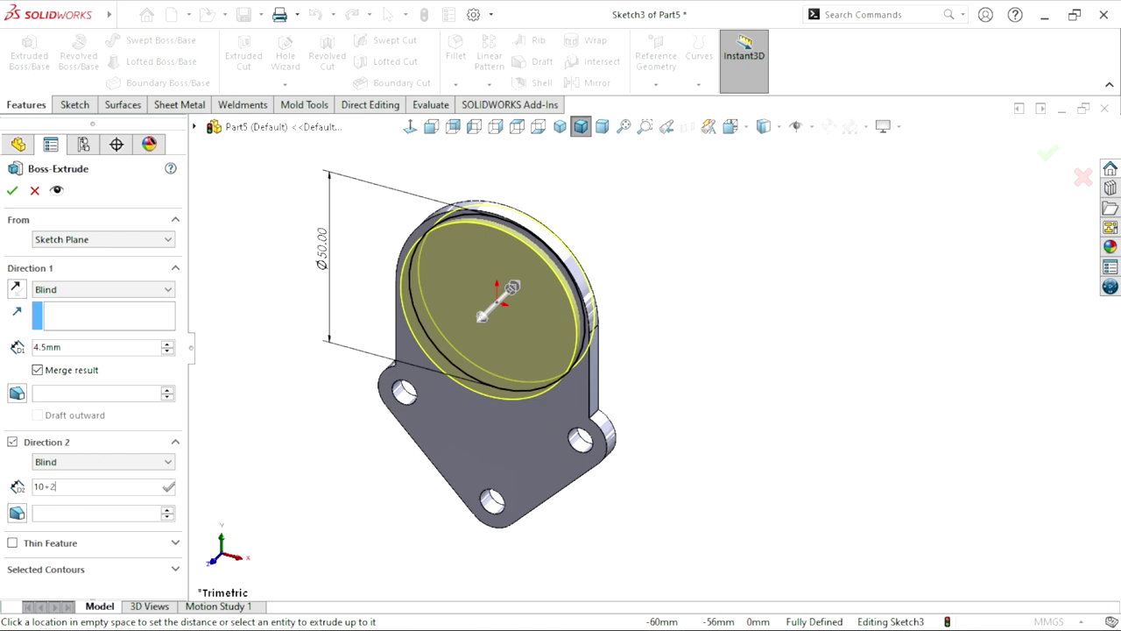
pyautogui.write('.5')
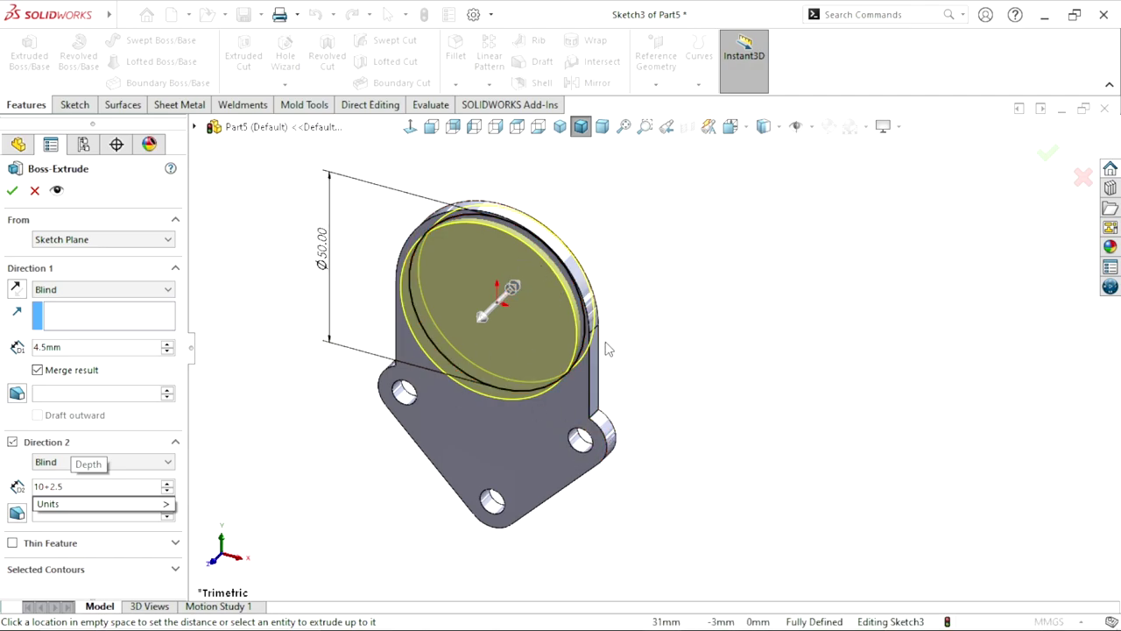
pyautogui.press('Return')
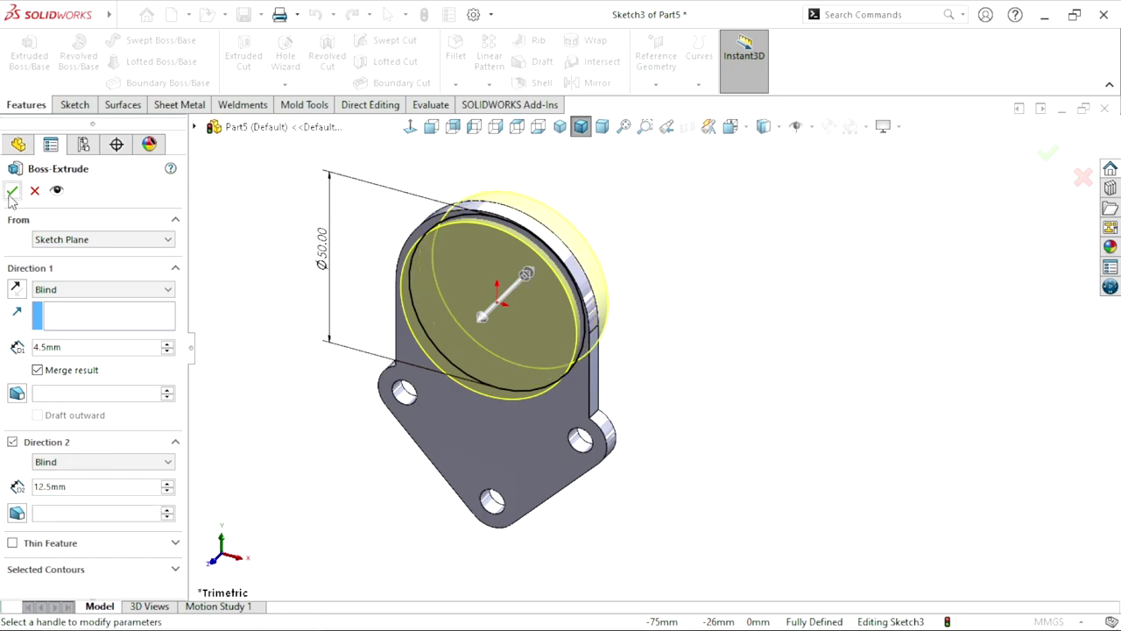
pyautogui.click(11, 195)
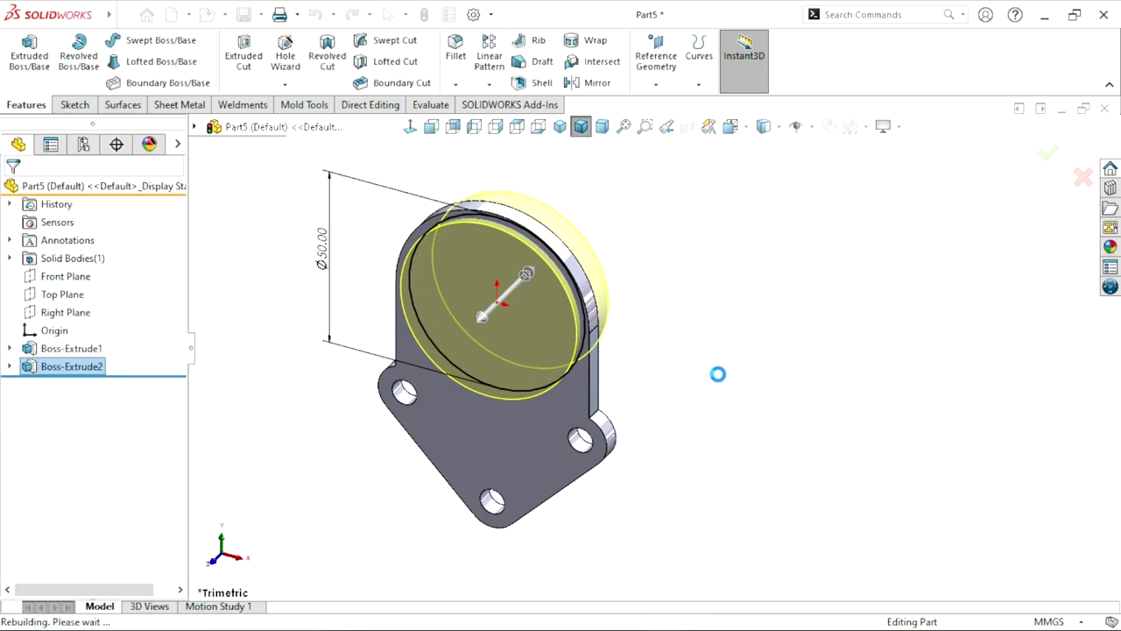
pyautogui.moveTo(712, 381)
pyautogui.mouseDown(button='middle')
pyautogui.moveTo(565, 375)
pyautogui.moveTo(638, 371)
pyautogui.mouseUp(button='middle')
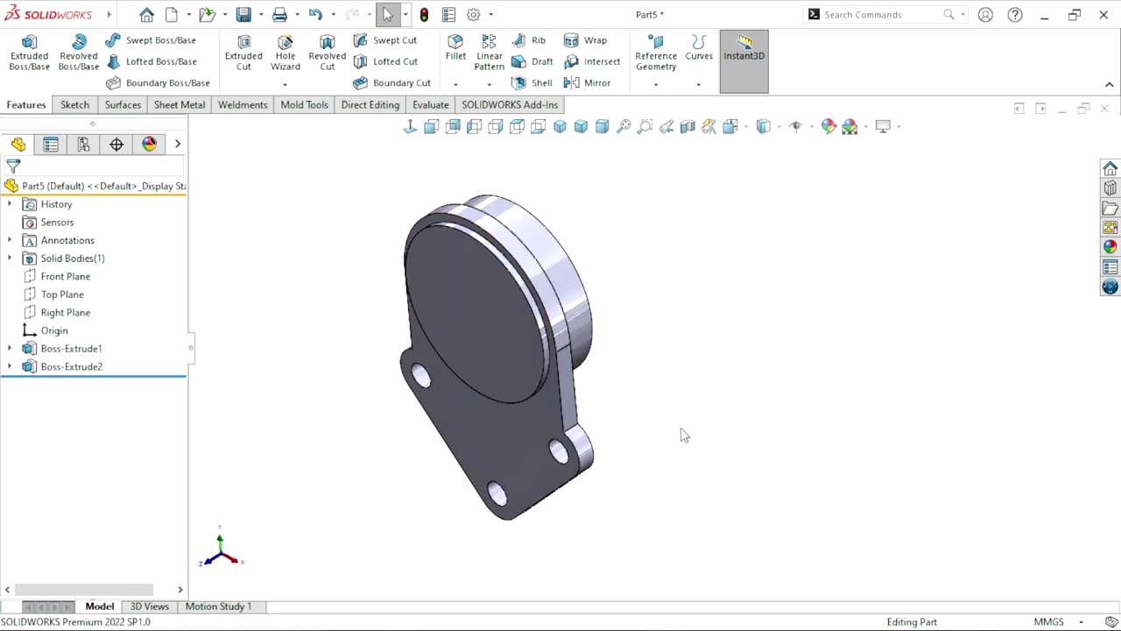
# Start a new sketch on the Right Plane
pyautogui.click(68, 312)
pyautogui.click(91, 288)
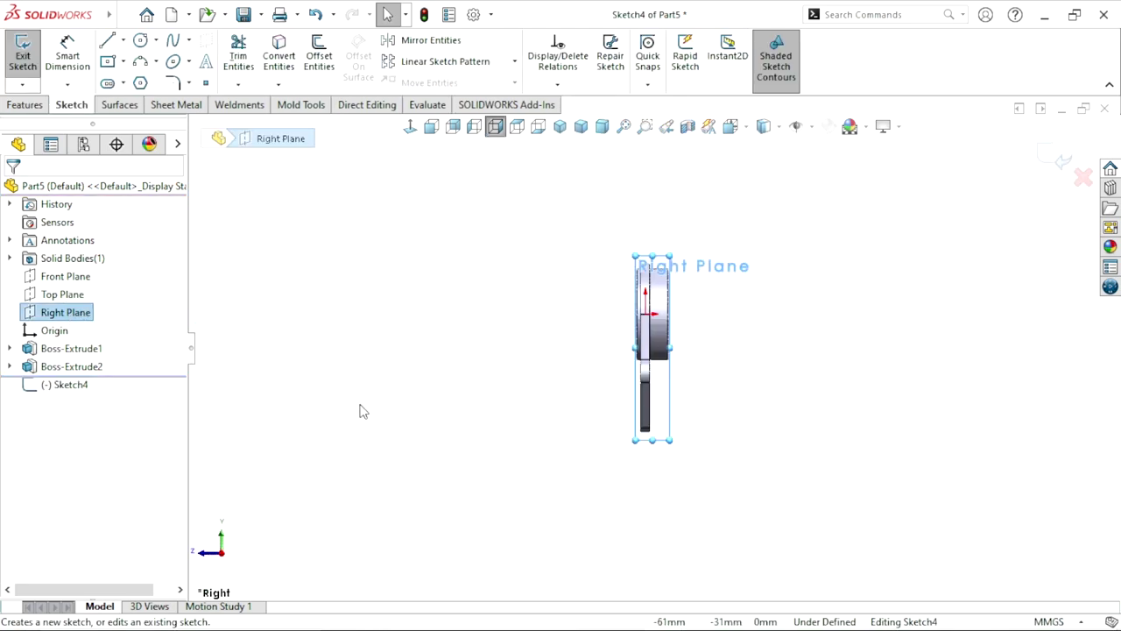
pyautogui.scroll(-3, 742, 362)
pyautogui.click(723, 295)
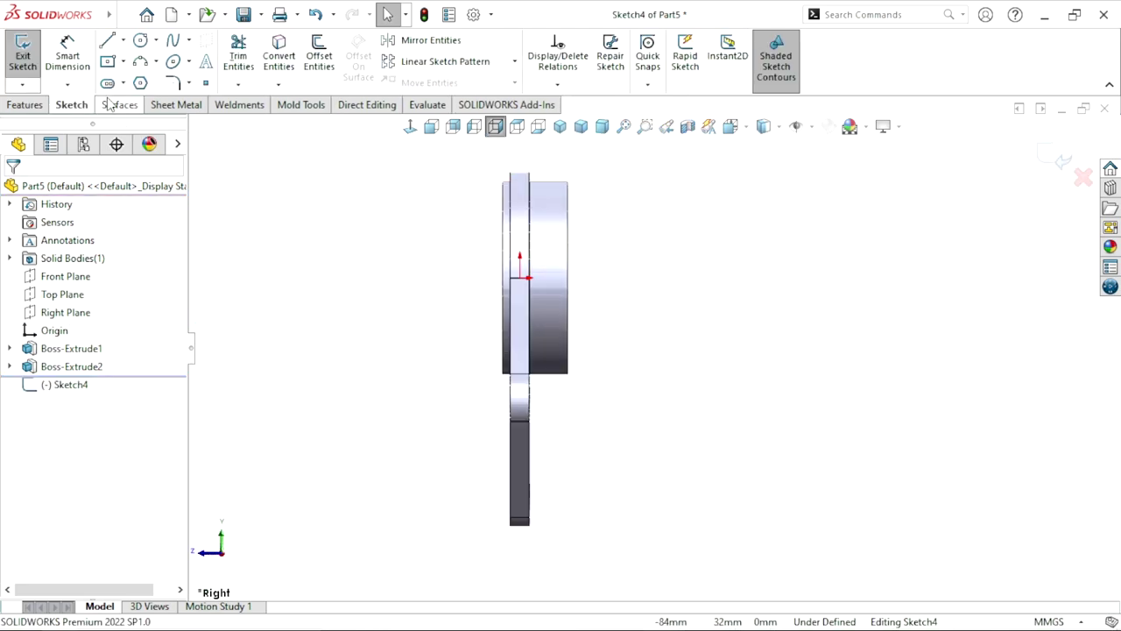
# Draw a horizontal midpoint centerline through the origin across the boss
pyautogui.click(122, 40)
pyautogui.click(132, 79)
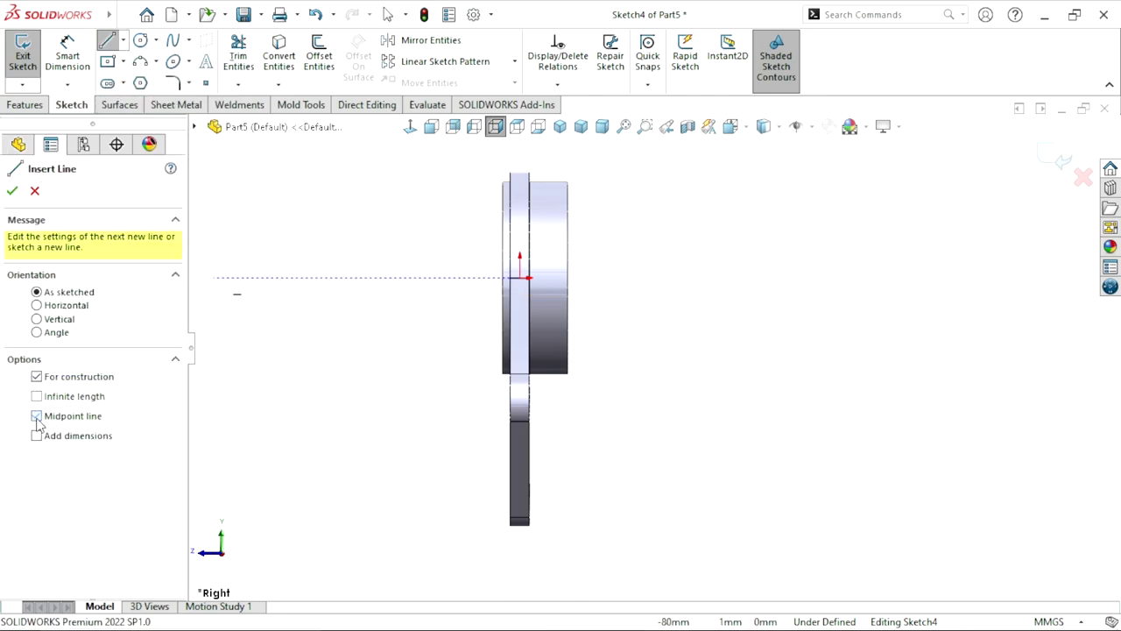
pyautogui.click(521, 279)
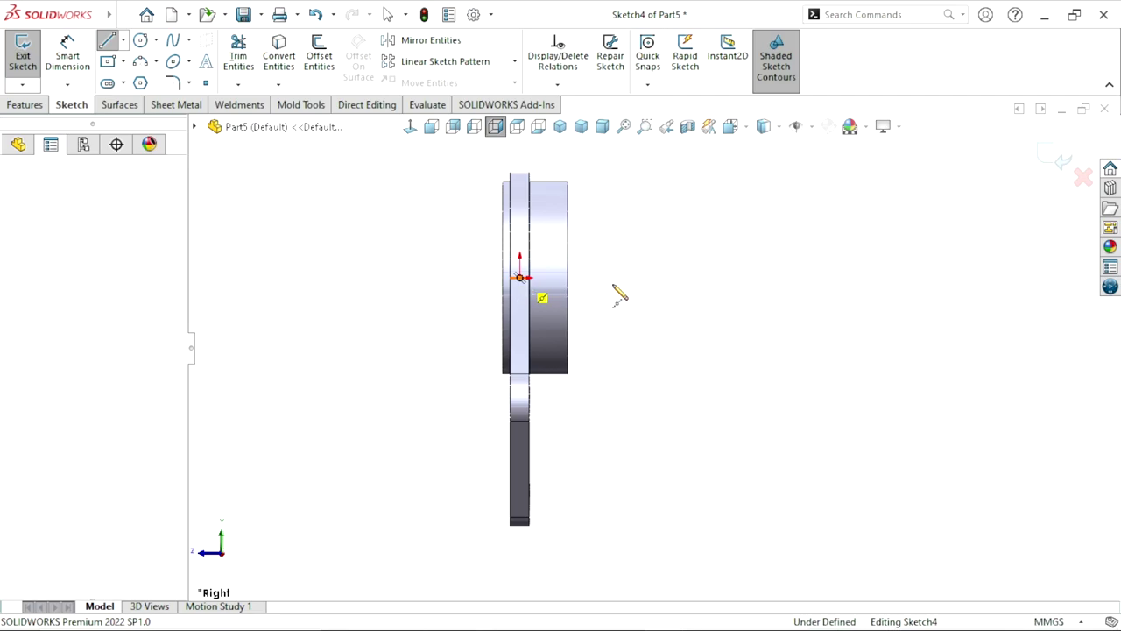
pyautogui.click(647, 278)
pyautogui.rightClick(650, 357)
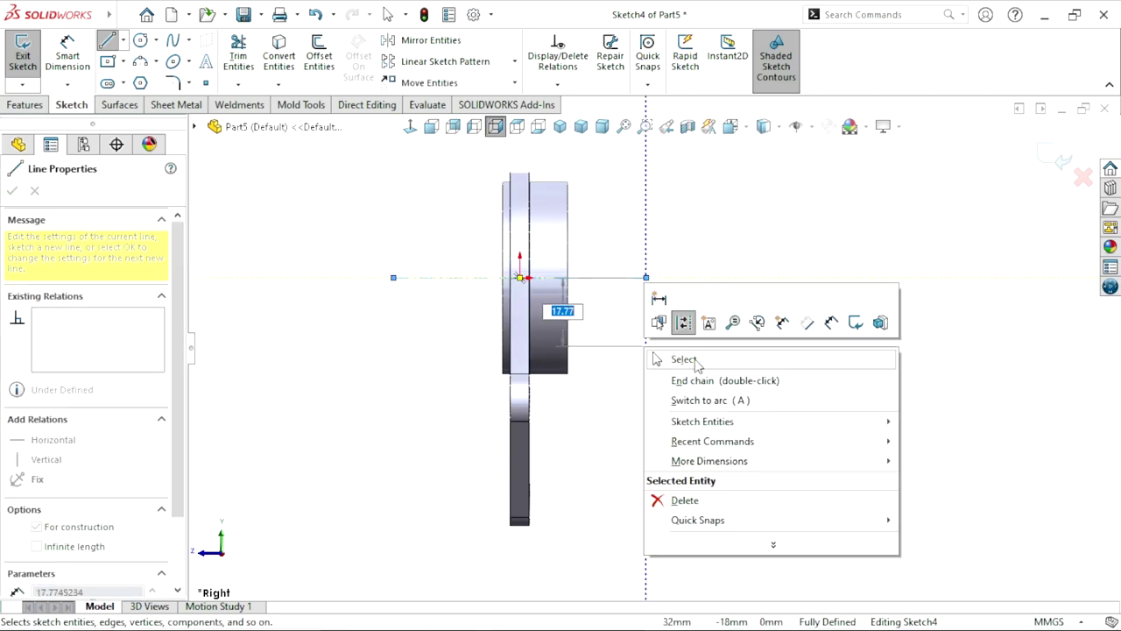
pyautogui.click(701, 378)
pyautogui.press('Escape')
pyautogui.scroll(3, 706, 310)
pyautogui.scroll(-3, 577, 315)
pyautogui.scroll(-2, 532, 362)
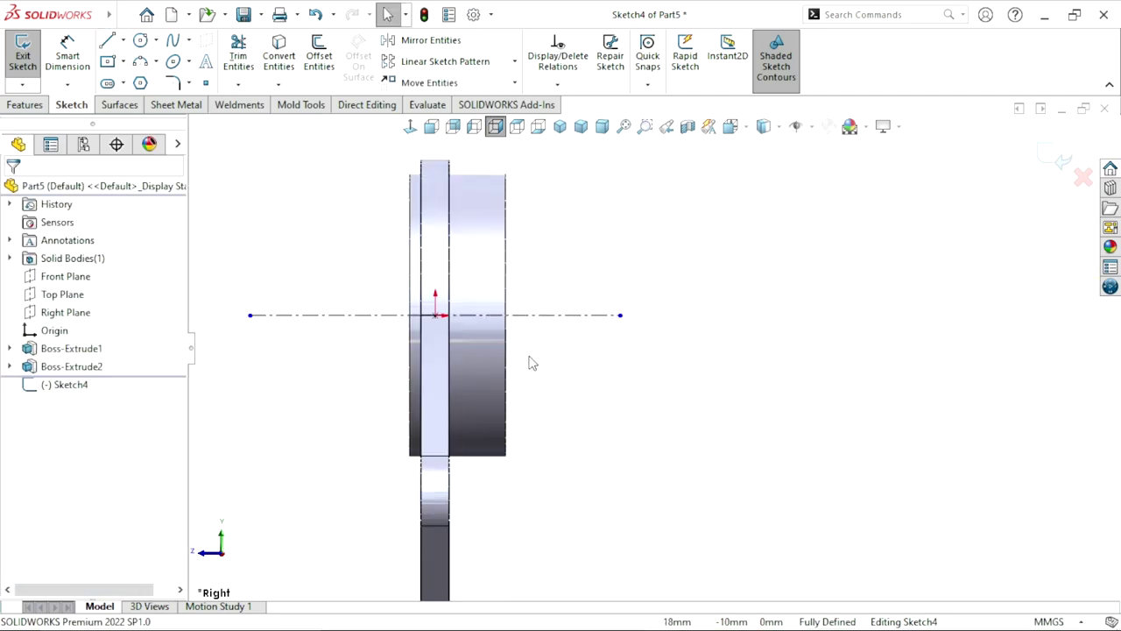
# Draw a closed six-line stepped profile above the centerline, from the boss face to the flange
pyautogui.press('l')
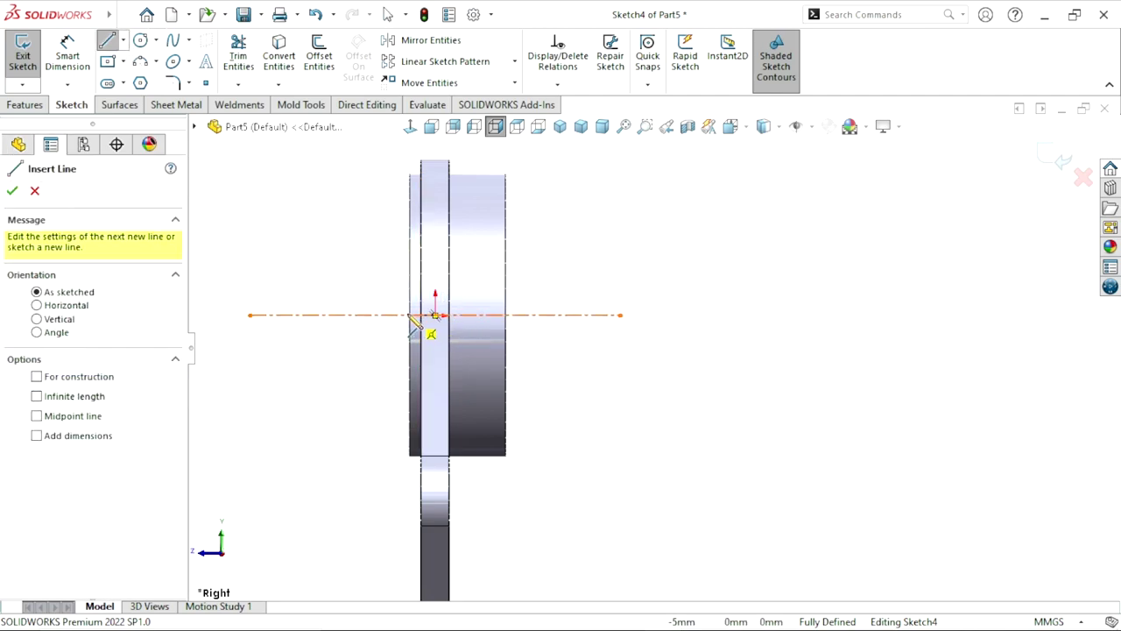
pyautogui.scroll(2, 517, 329)
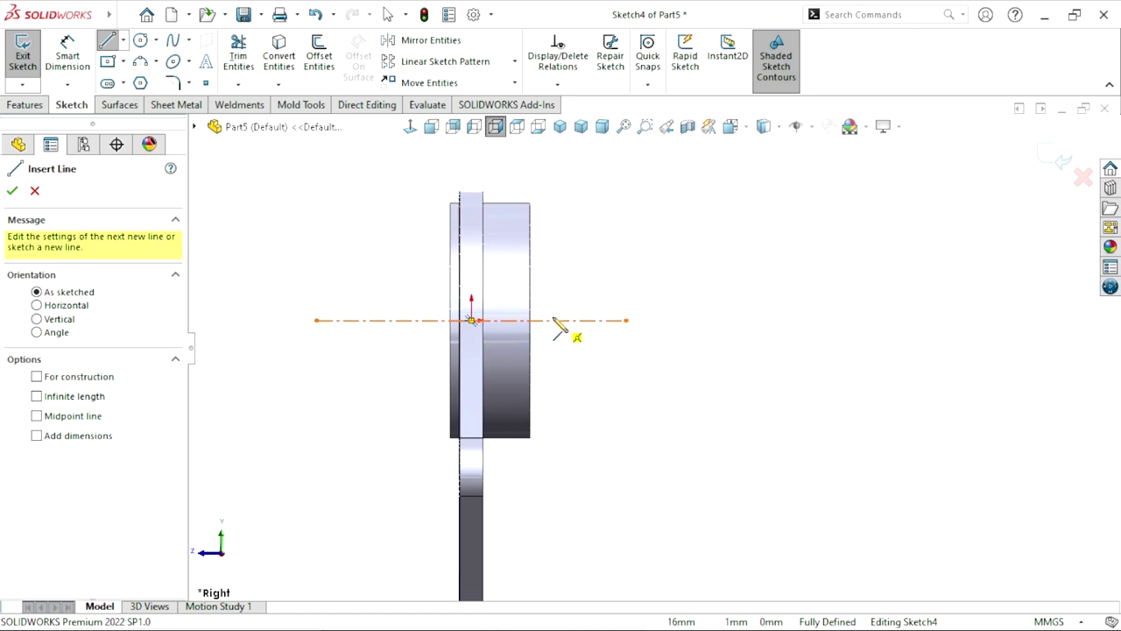
pyautogui.scroll(-3, 552, 331)
pyautogui.click(530, 326)
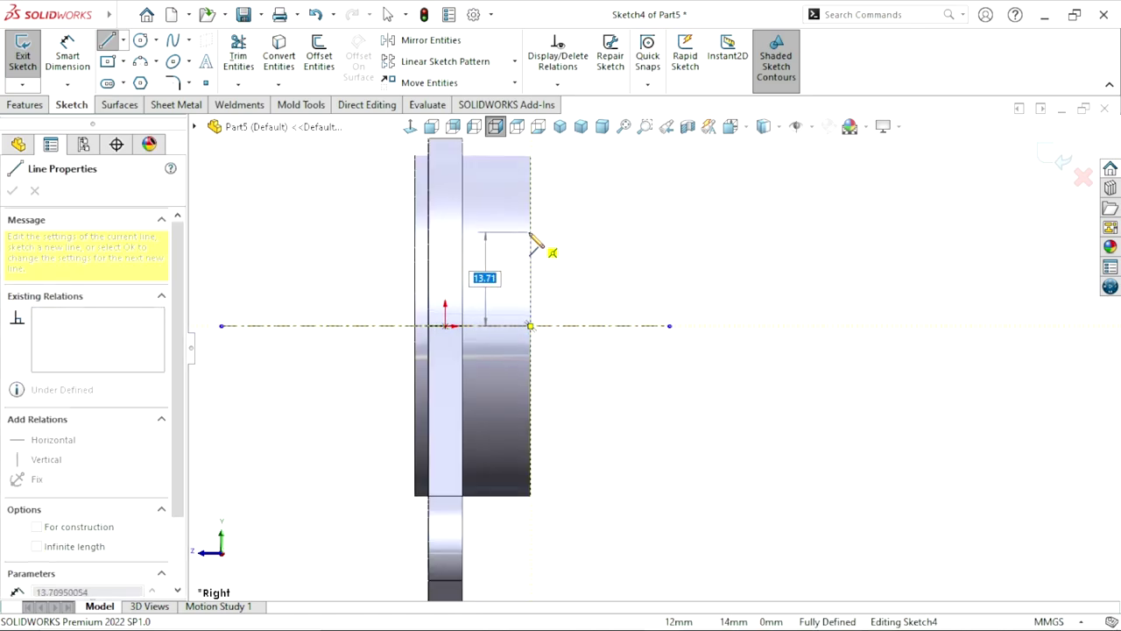
pyautogui.click(530, 232)
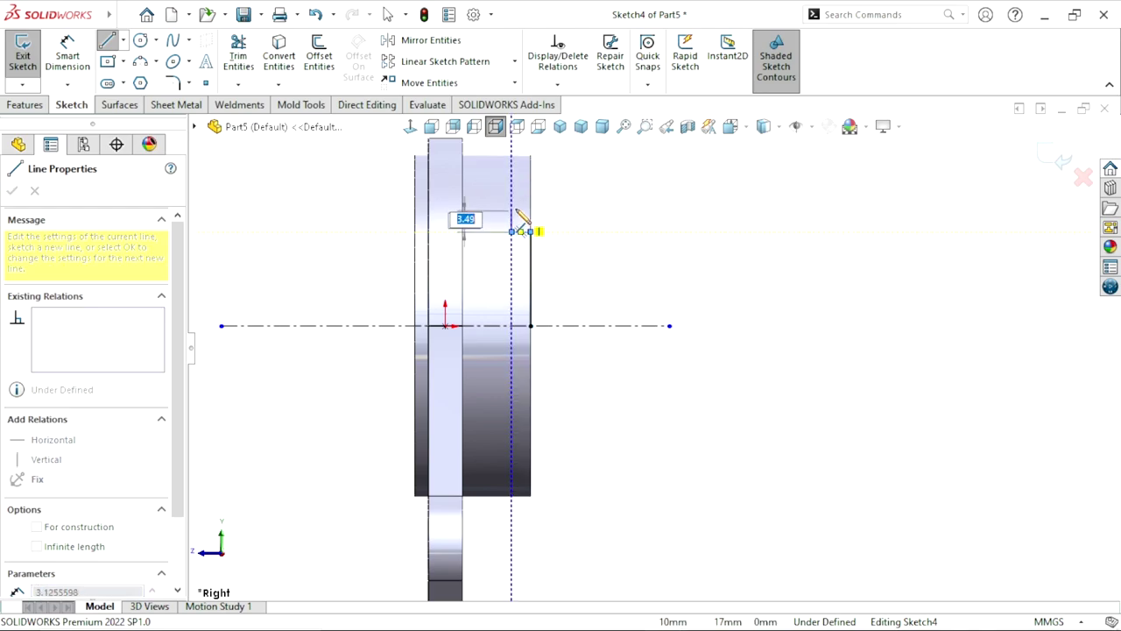
pyautogui.click(511, 231)
pyautogui.click(511, 208)
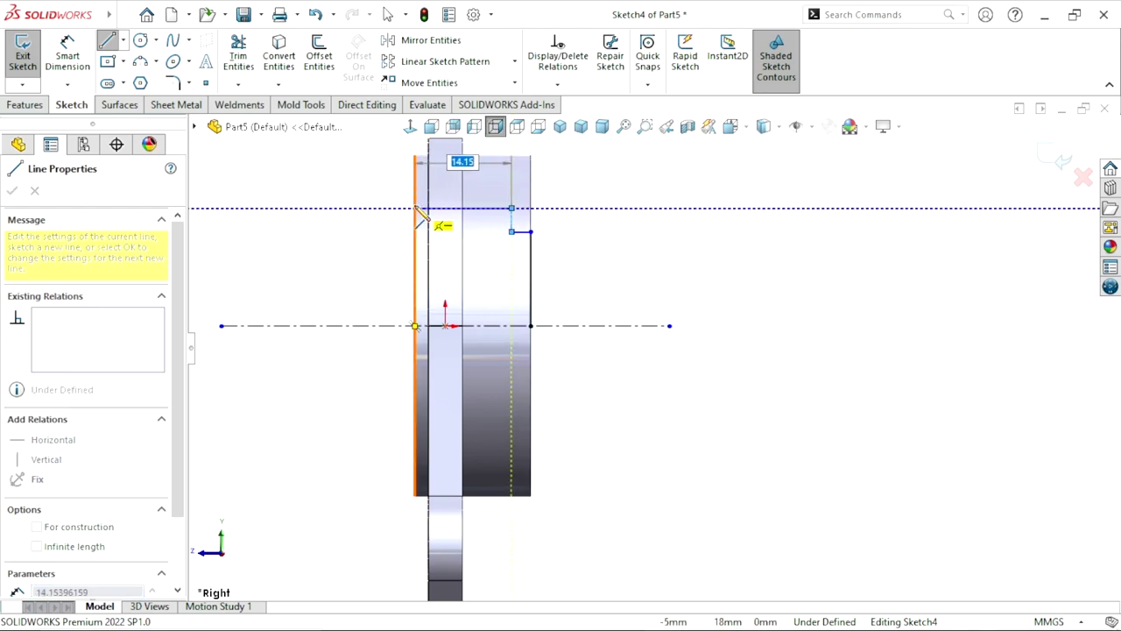
pyautogui.click(415, 208)
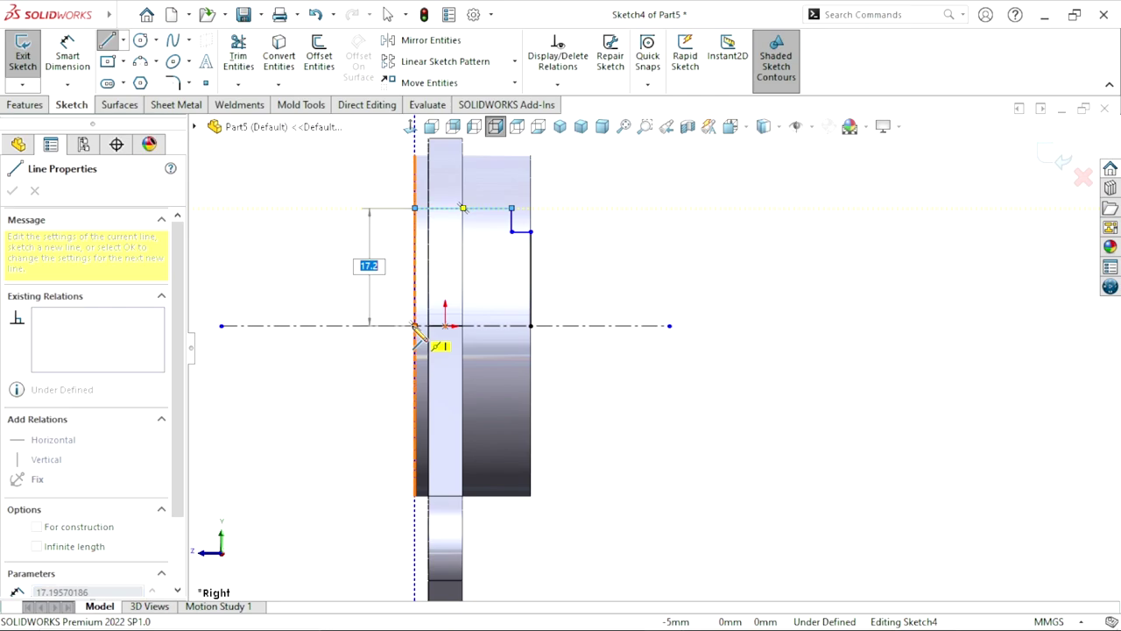
pyautogui.click(415, 326)
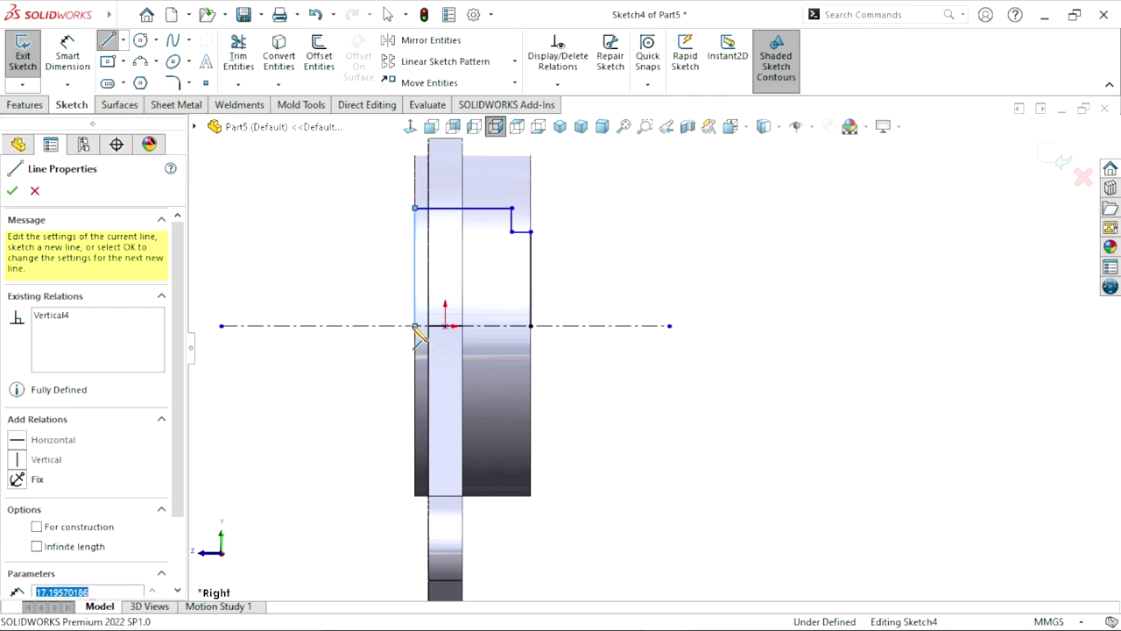
pyautogui.click(530, 326)
pyautogui.rightClick(546, 325)
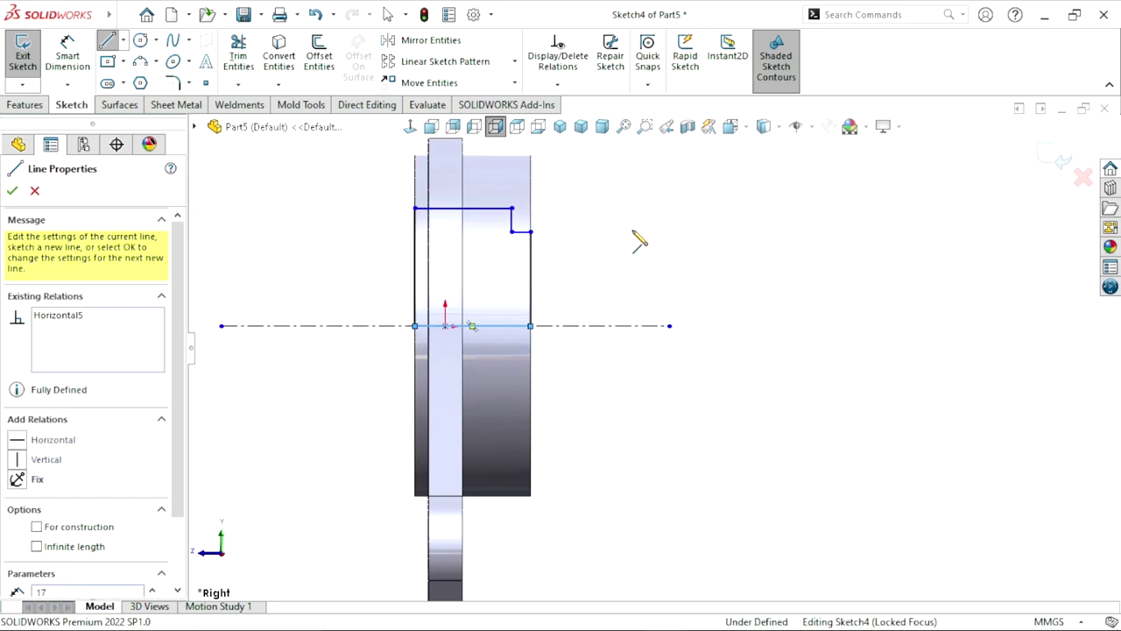
pyautogui.rightClick(620, 231)
pyautogui.click(644, 240)
pyautogui.scroll(3, 653, 331)
pyautogui.scroll(-2, 653, 329)
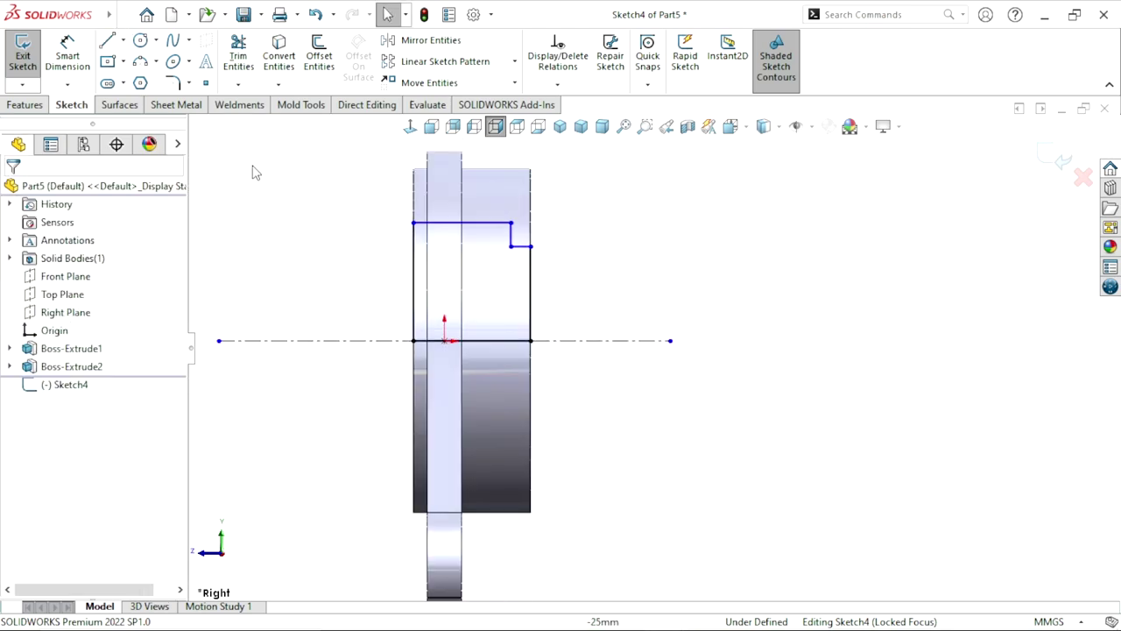
# Dimension the profile's top edge as a 40 mm diameter about the centerline
pyautogui.click(75, 65)
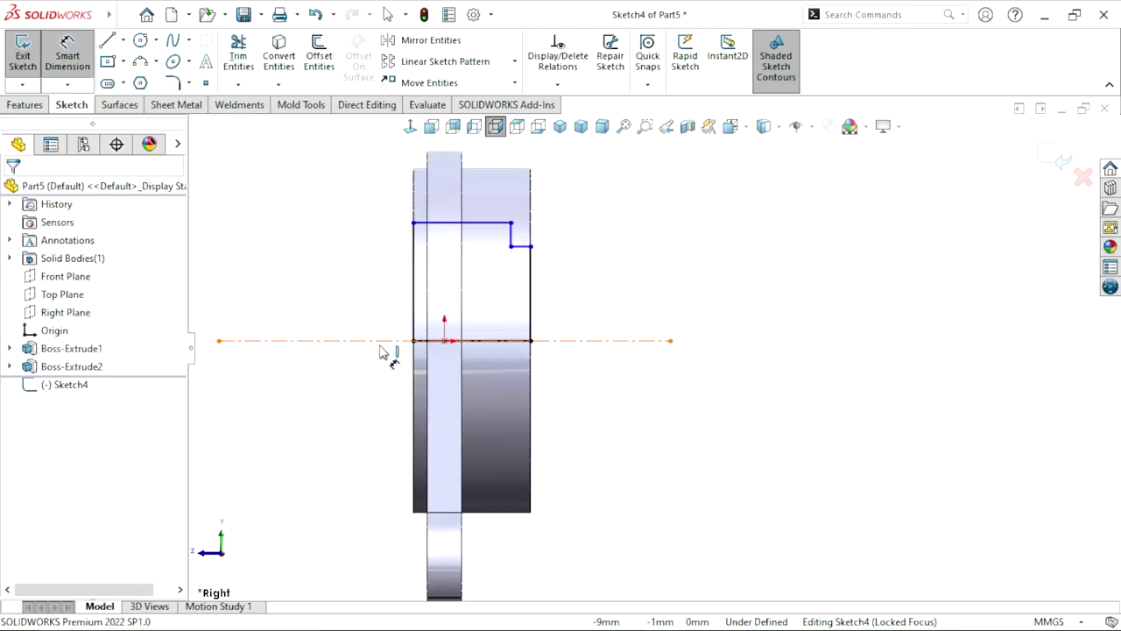
pyautogui.click(450, 225)
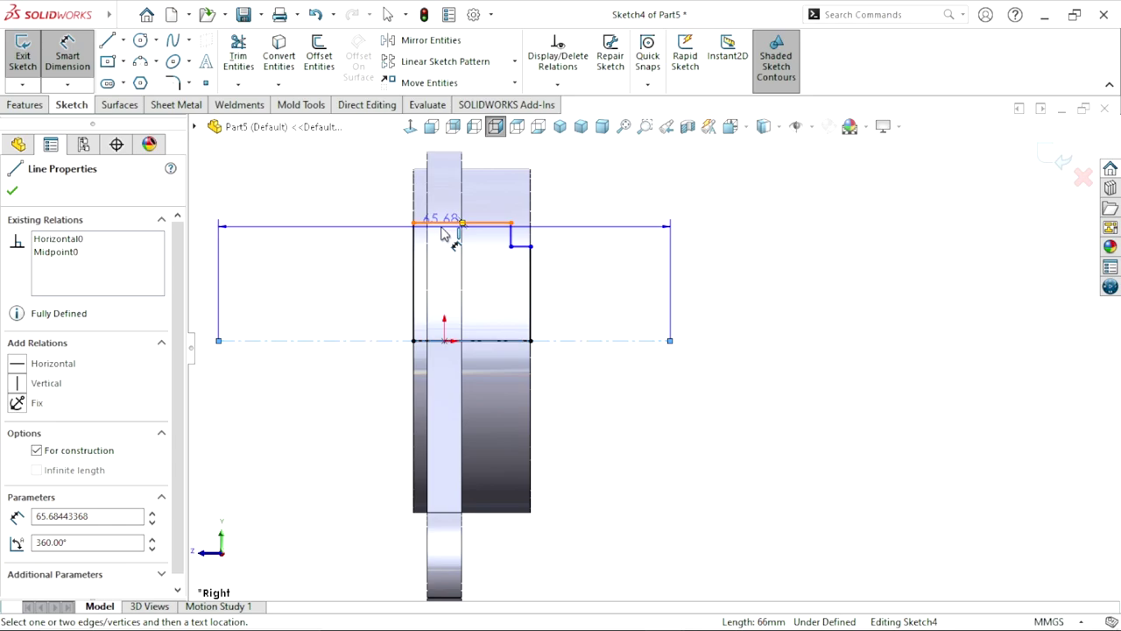
pyautogui.click(399, 340)
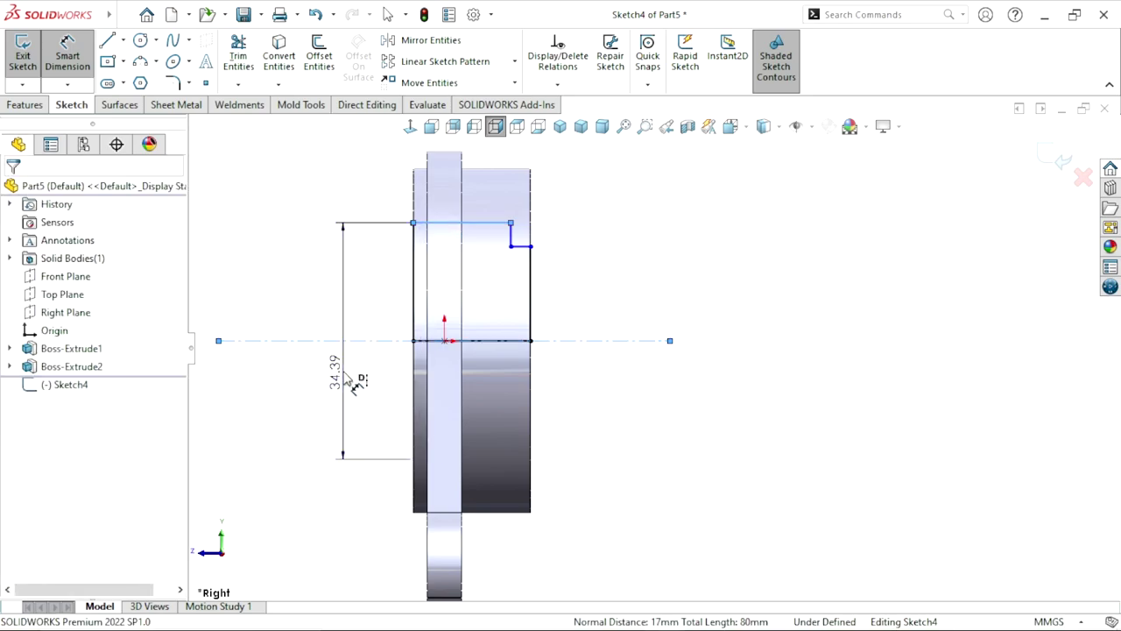
pyautogui.click(347, 379)
pyautogui.write('4')
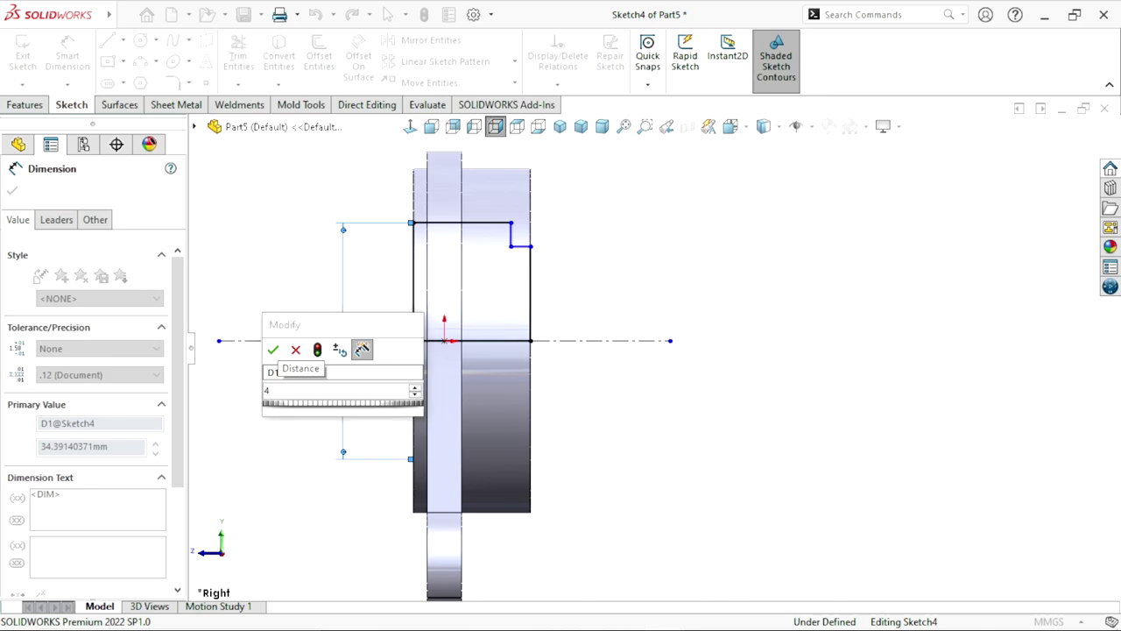
pyautogui.write('0')
pyautogui.click(275, 350)
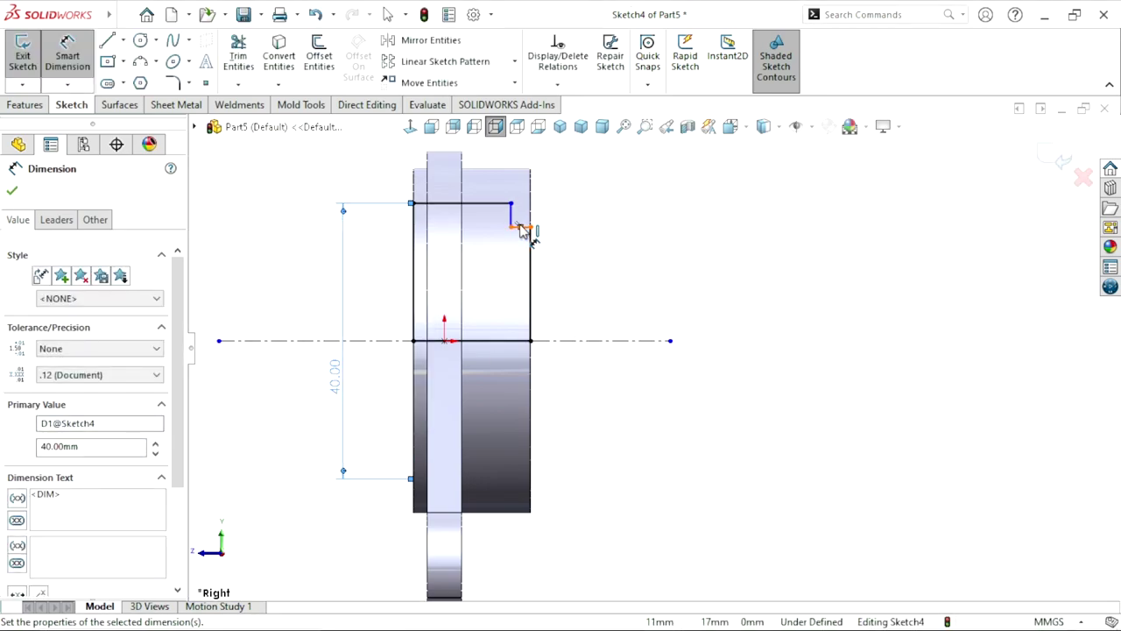
# Add a 35 mm diameter on the step line and a 2 mm step length
pyautogui.click(521, 227)
pyautogui.click(560, 341)
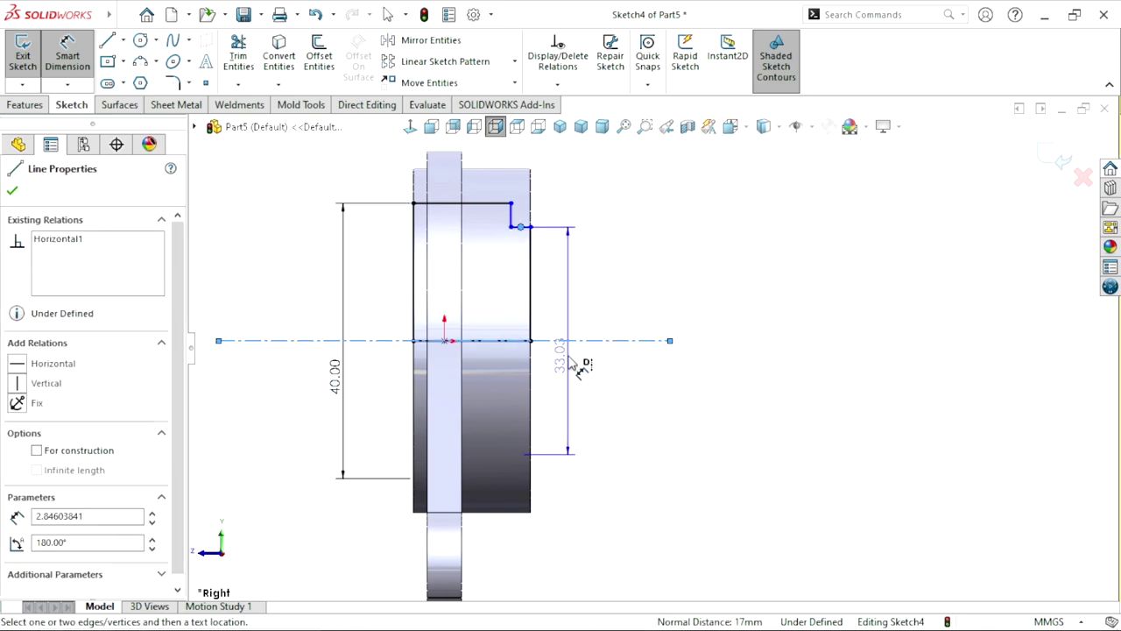
pyautogui.click(571, 359)
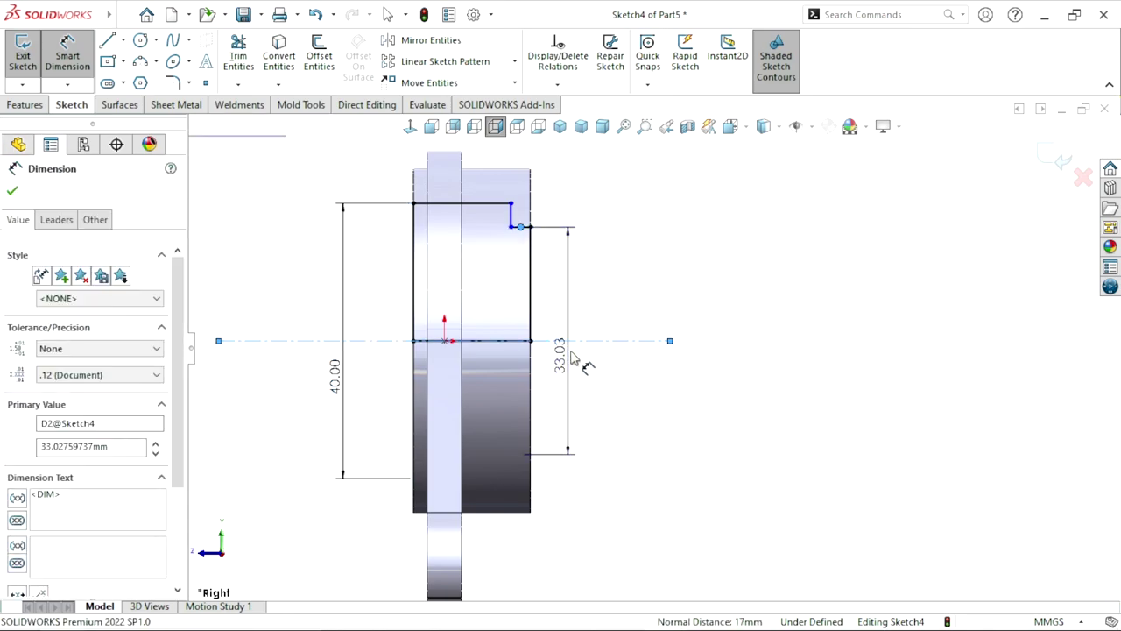
pyautogui.write('35')
pyautogui.press('Return')
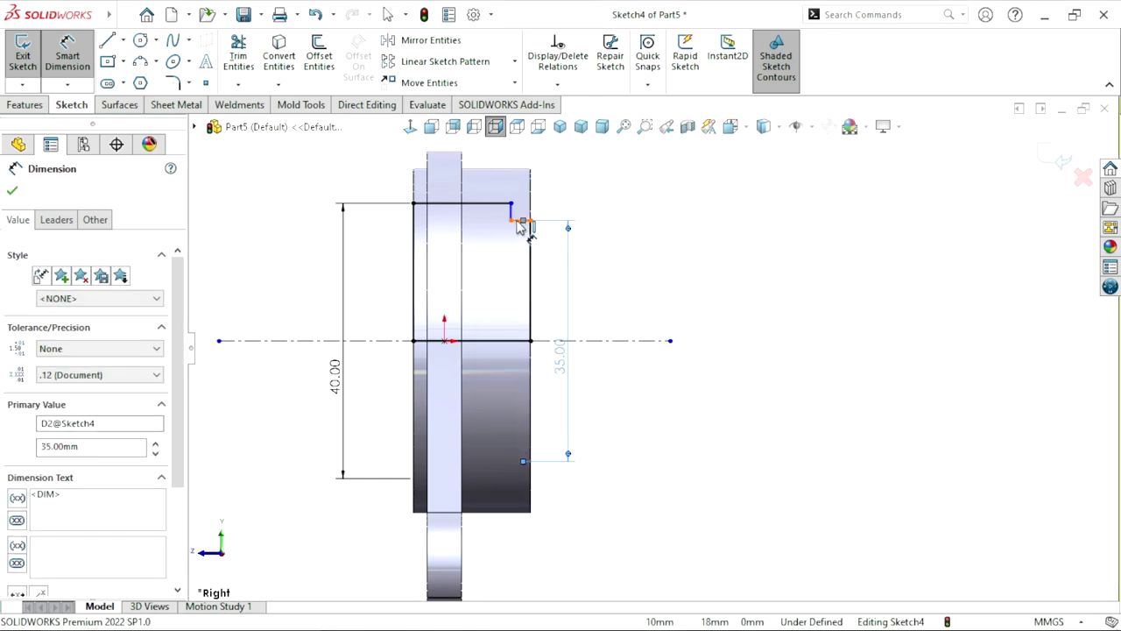
pyautogui.click(543, 204)
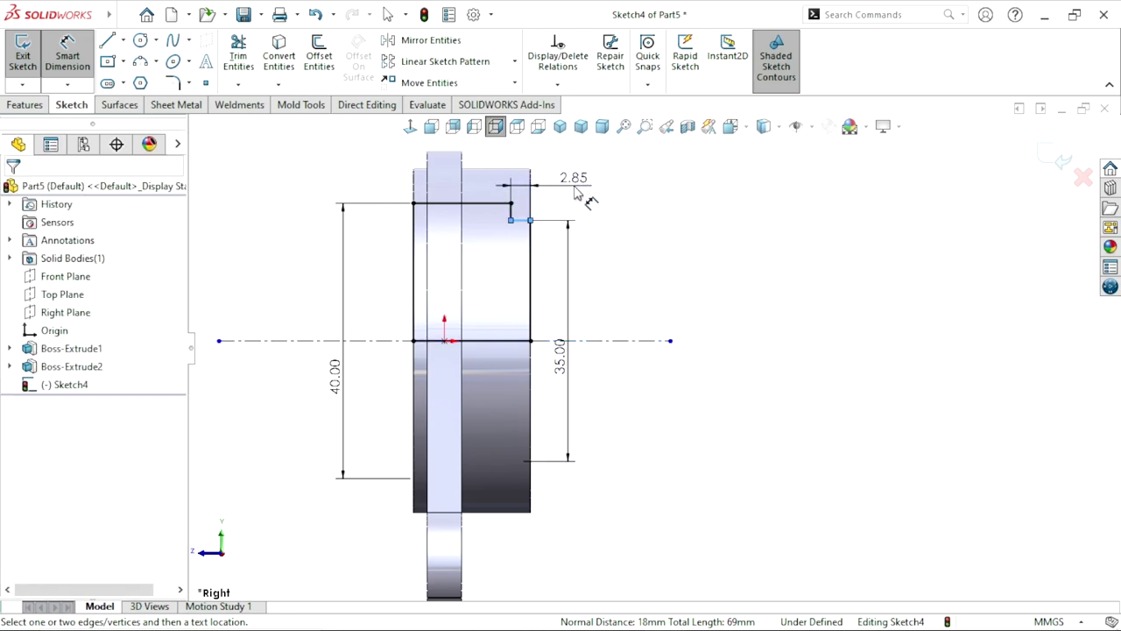
pyautogui.click(571, 194)
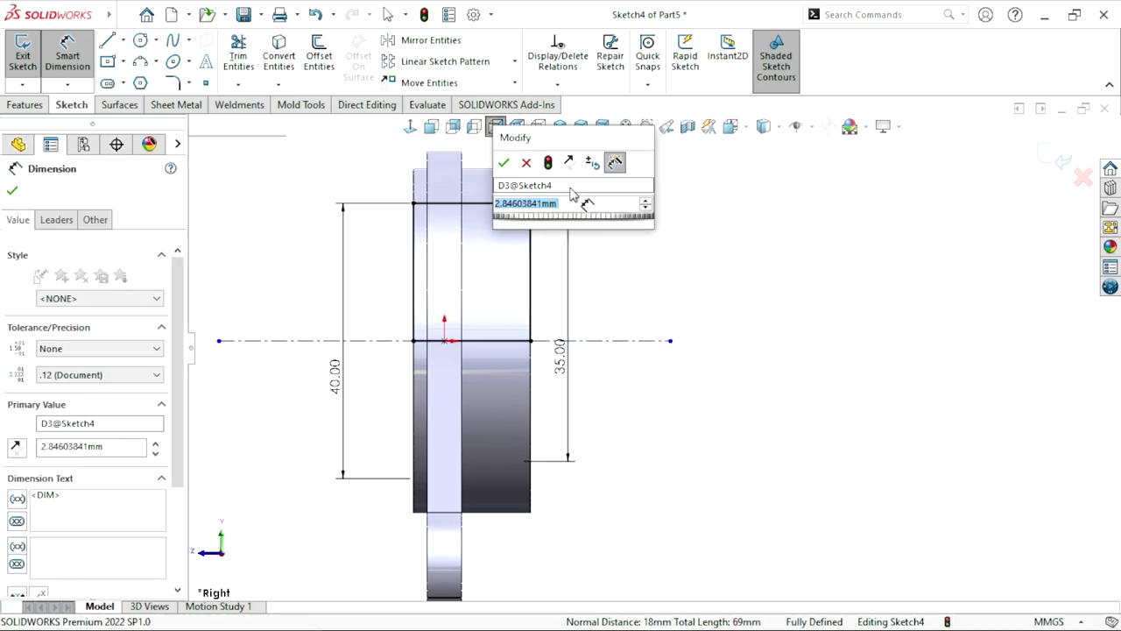
pyautogui.write('2')
pyautogui.press('Return')
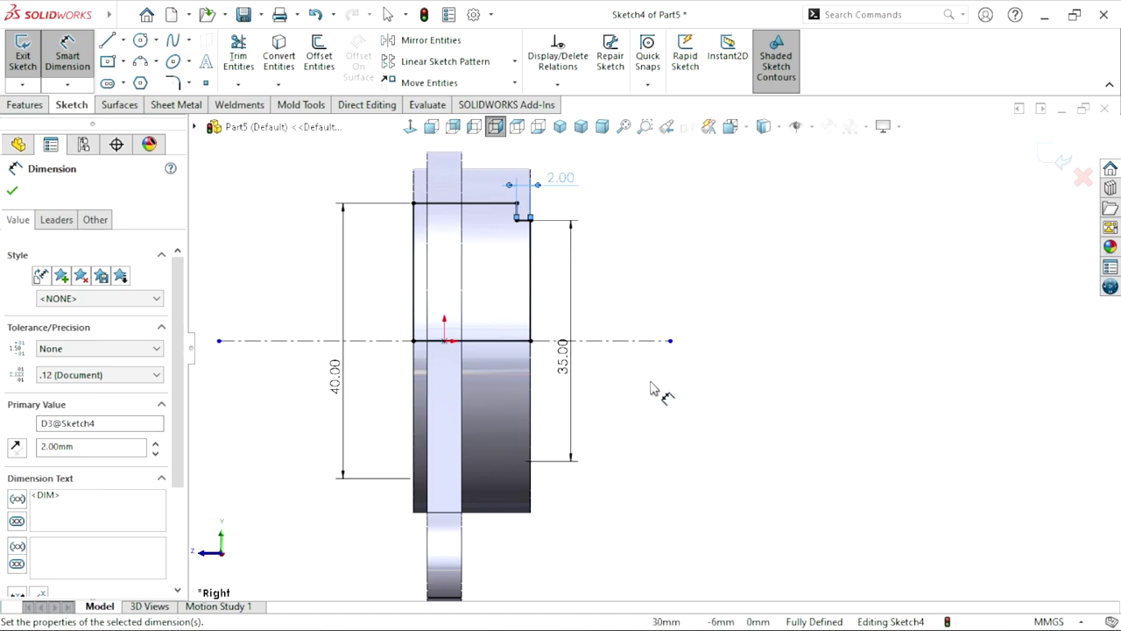
pyautogui.click(684, 403)
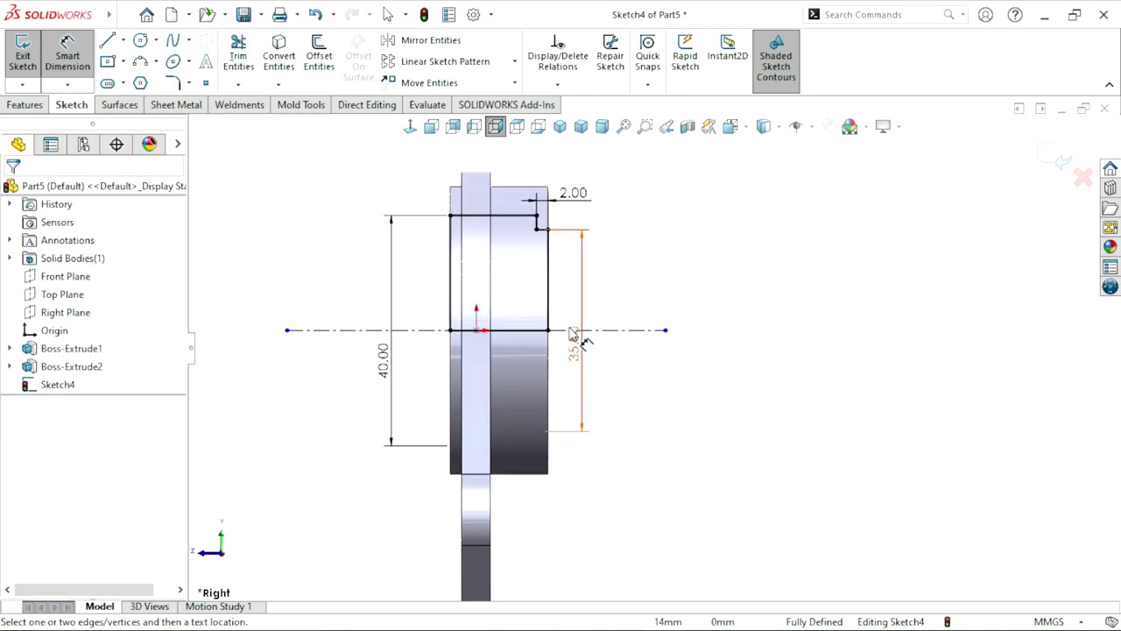
# Revolve-cut the profile 360° about Line1 to bore the stepped 40/35 mm hole
pyautogui.scroll(2, 640, 410)
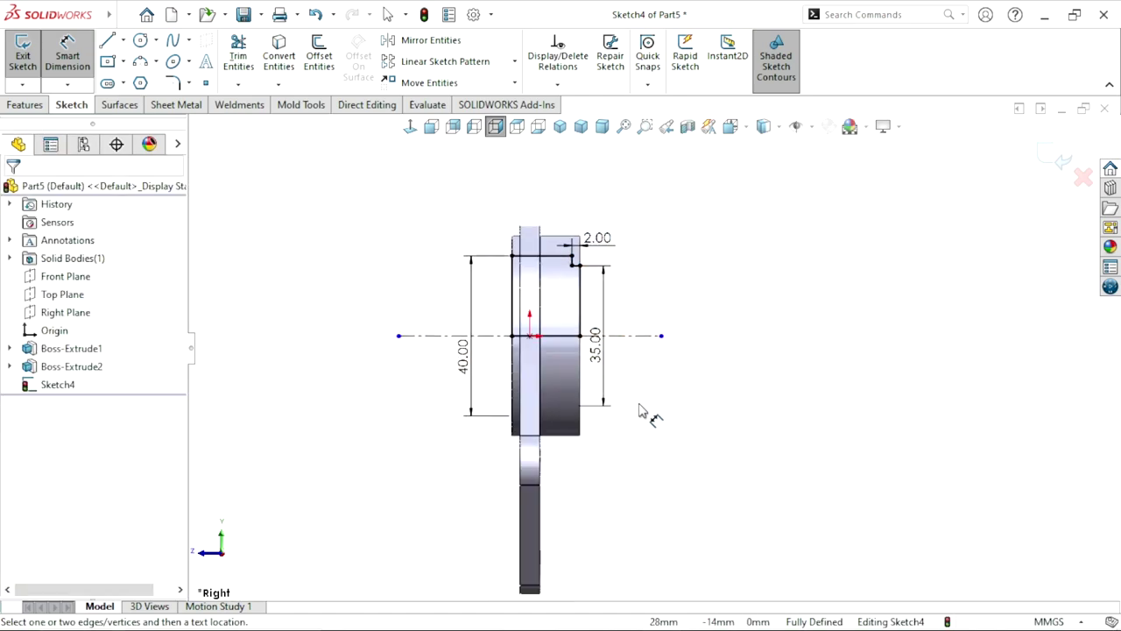
pyautogui.moveTo(656, 368); pyautogui.dragTo(491, 127, button='middle')
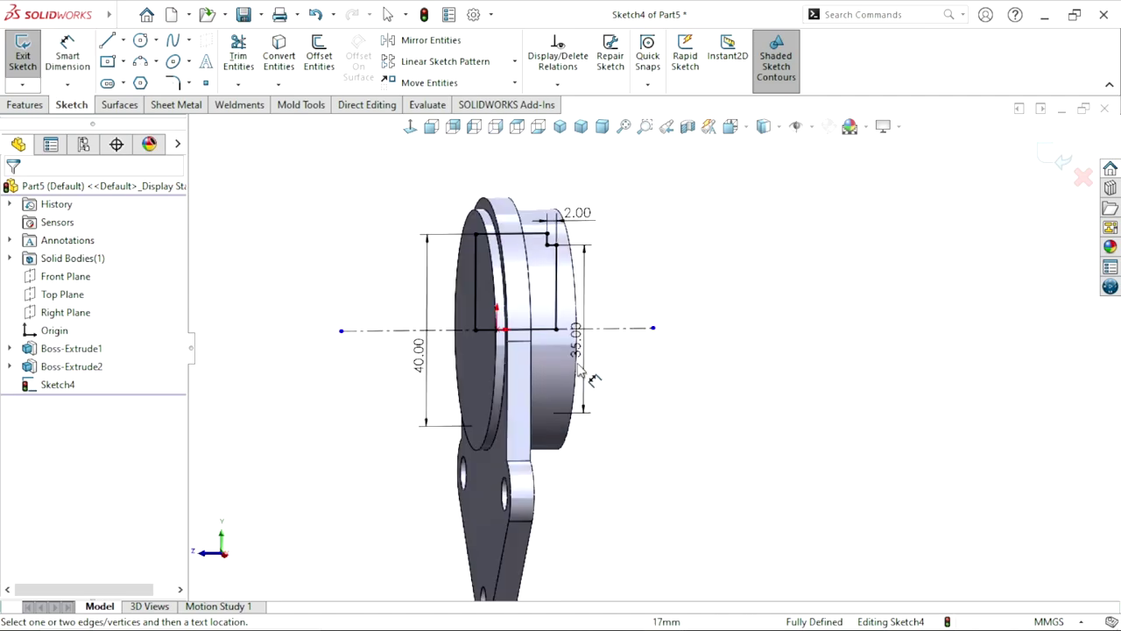
pyautogui.click(26, 104)
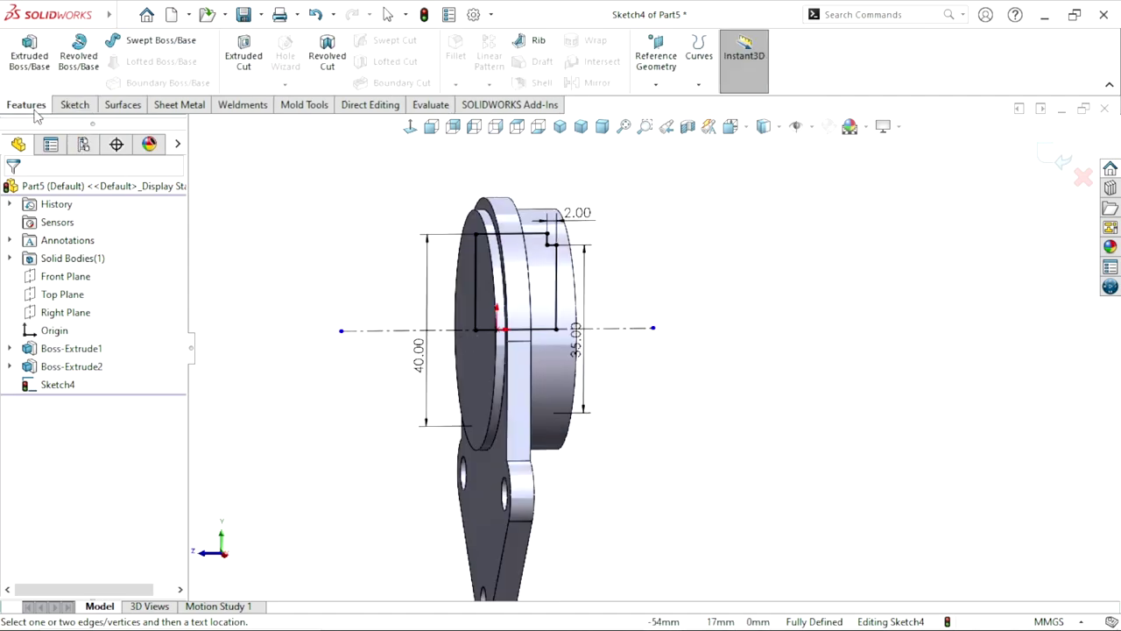
pyautogui.click(332, 74)
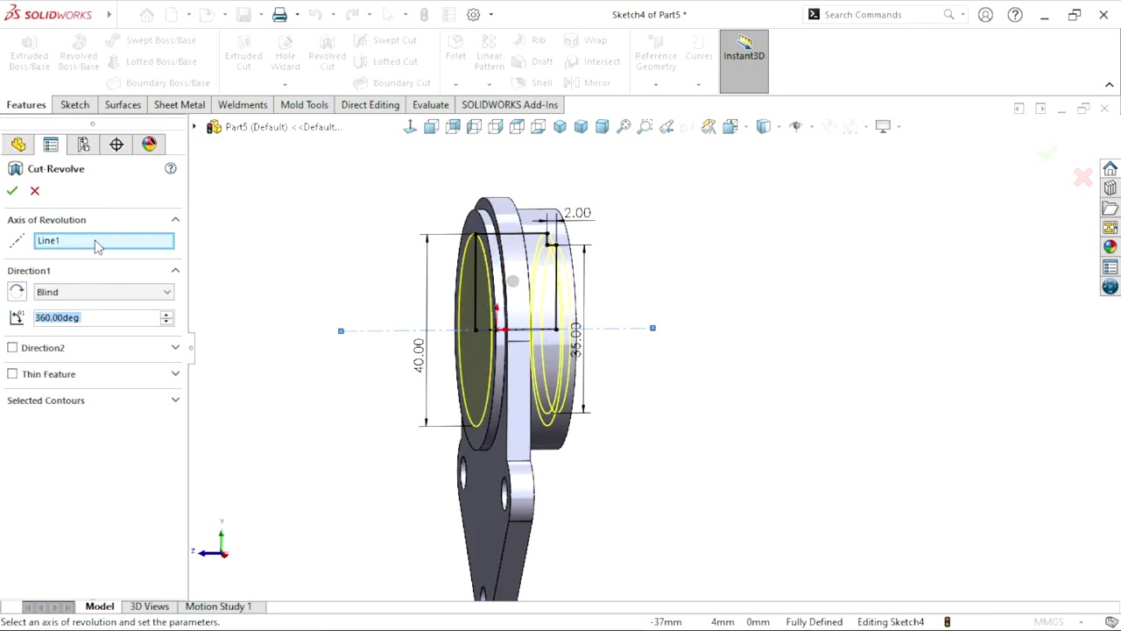
pyautogui.click(12, 192)
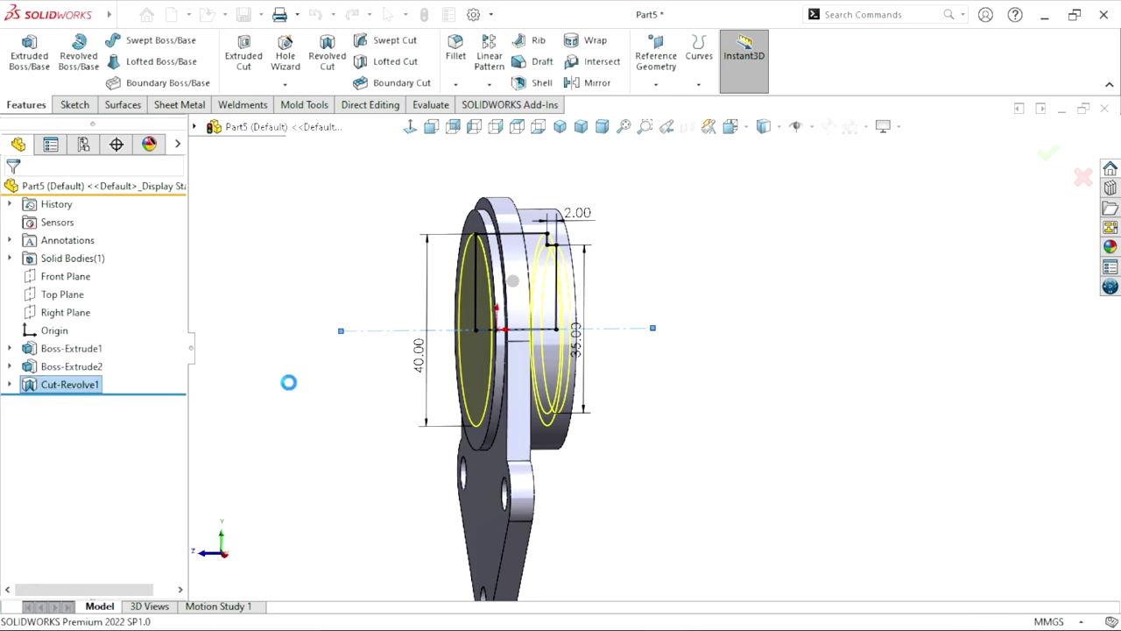
# Set the view to trimetric and open the Appearances, Scenes, and Decals pane
pyautogui.moveTo(400, 400)
pyautogui.mouseDown(button='middle')
pyautogui.moveTo(415, 400)
pyautogui.moveTo(453, 299)
pyautogui.moveTo(368, 421)
pyautogui.moveTo(428, 388)
pyautogui.mouseUp(button='middle')
pyautogui.scroll(3, 429, 442)
pyautogui.scroll(-2, 736, 391)
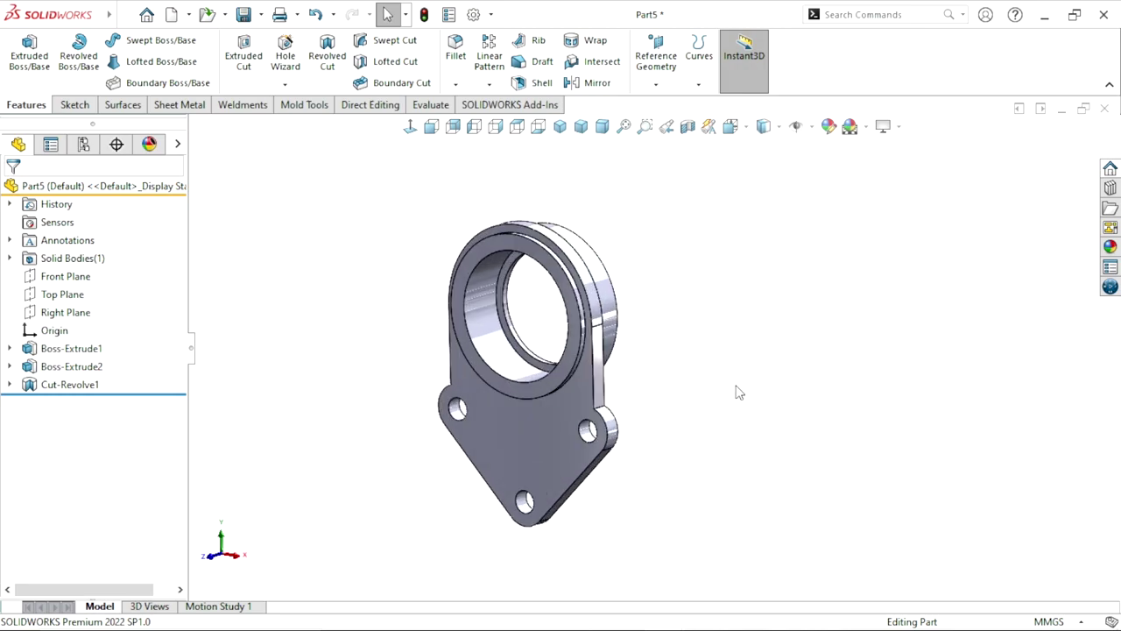
pyautogui.scroll(-2, 675, 368)
pyautogui.moveTo(675, 368)
pyautogui.mouseDown(button='middle')
pyautogui.moveTo(582, 371)
pyautogui.moveTo(470, 343)
pyautogui.moveTo(671, 342)
pyautogui.moveTo(625, 192)
pyautogui.mouseUp(button='middle')
pyautogui.click(585, 130)
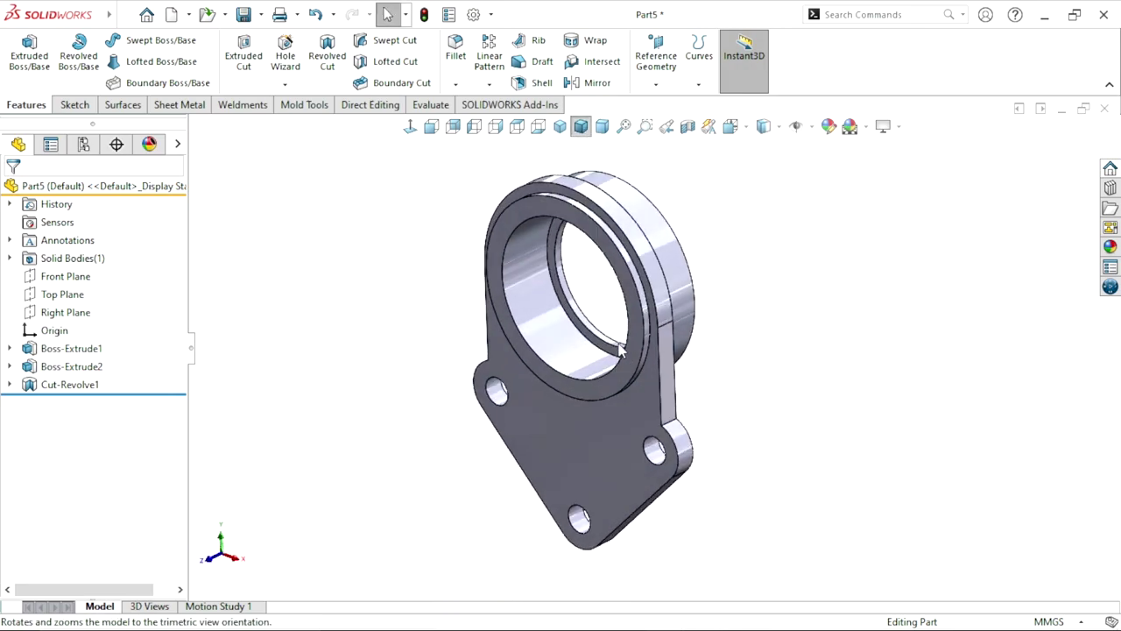
pyautogui.keyDown('ctrl'); pyautogui.moveTo(891, 327); pyautogui.dragTo(824, 362, button='middle'); pyautogui.keyUp('ctrl')
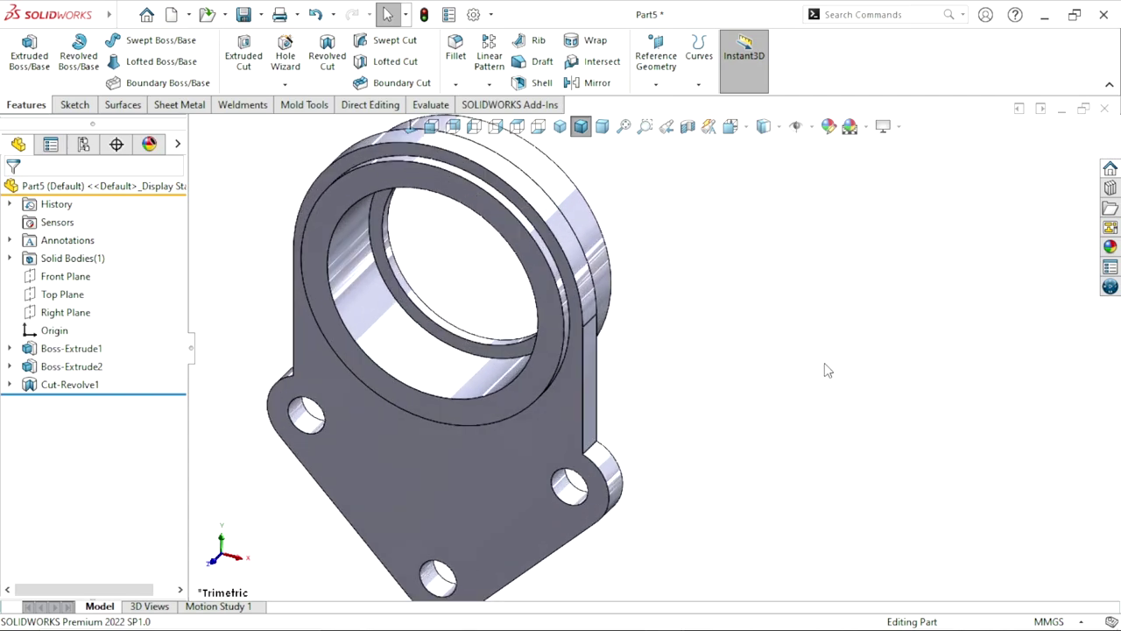
pyautogui.scroll(2, 851, 365)
pyautogui.scroll(-2, 854, 366)
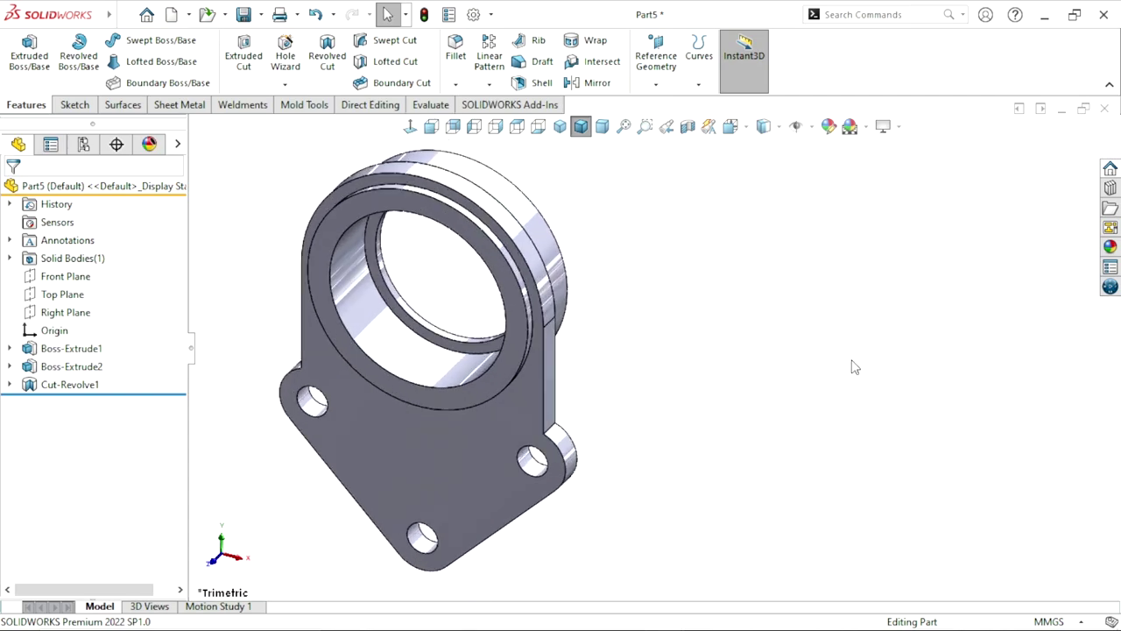
pyautogui.click(1110, 248)
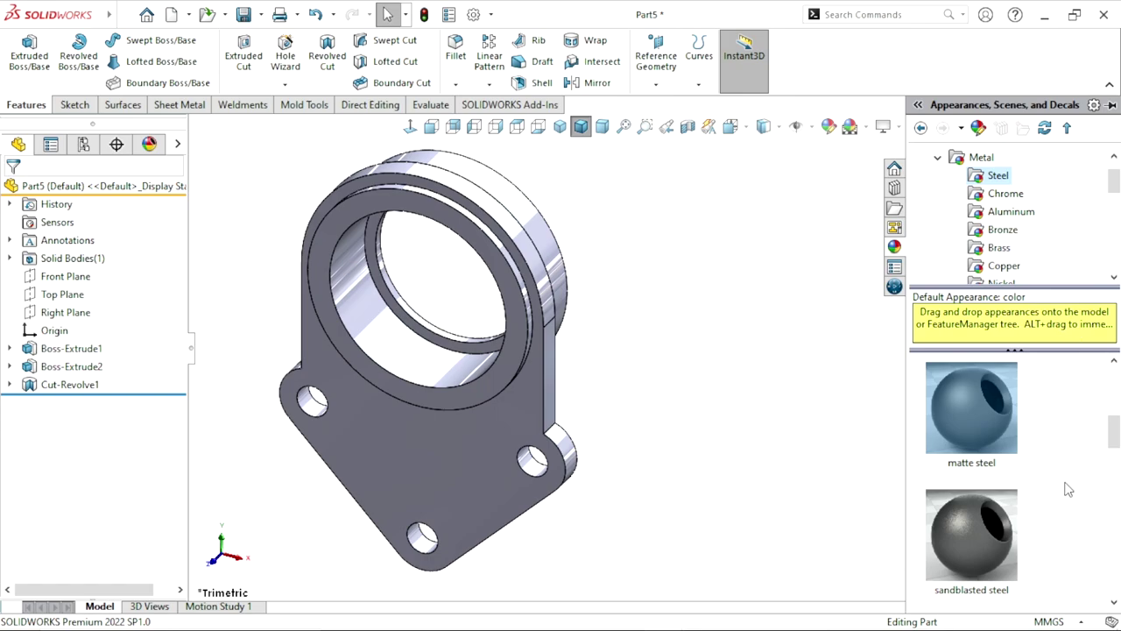
# Apply the matte steel appearance to the part and recolour it magenta
pyautogui.moveTo(1115, 438); pyautogui.dragTo(1098, 386)
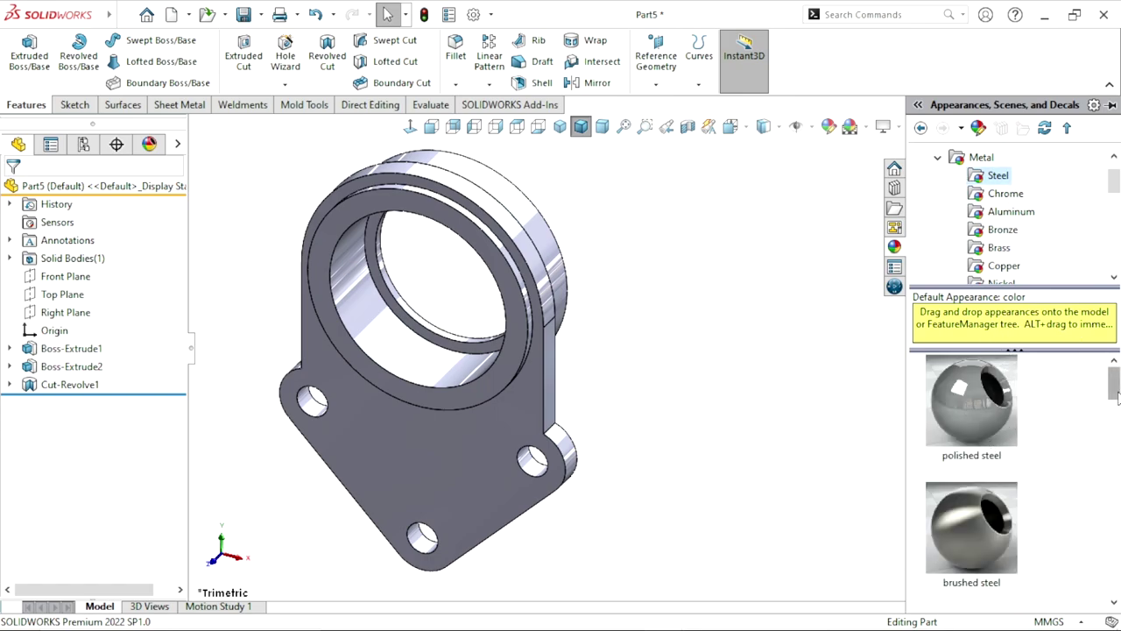
pyautogui.moveTo(1118, 396); pyautogui.dragTo(1106, 438)
pyautogui.doubleClick(965, 509)
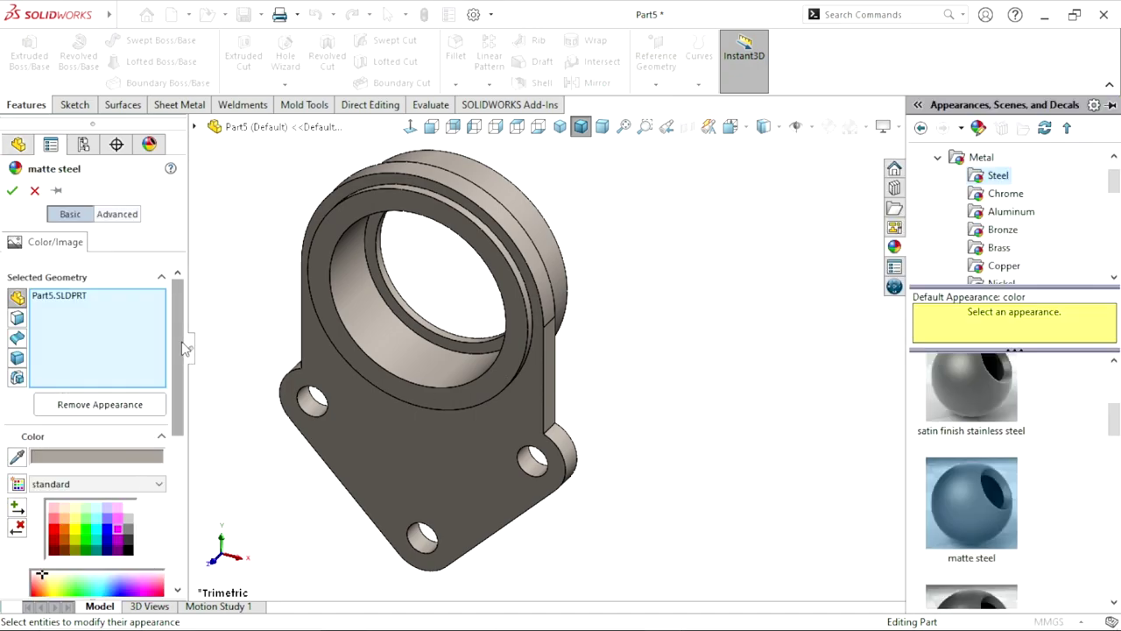
pyautogui.scroll(-3, 169, 414)
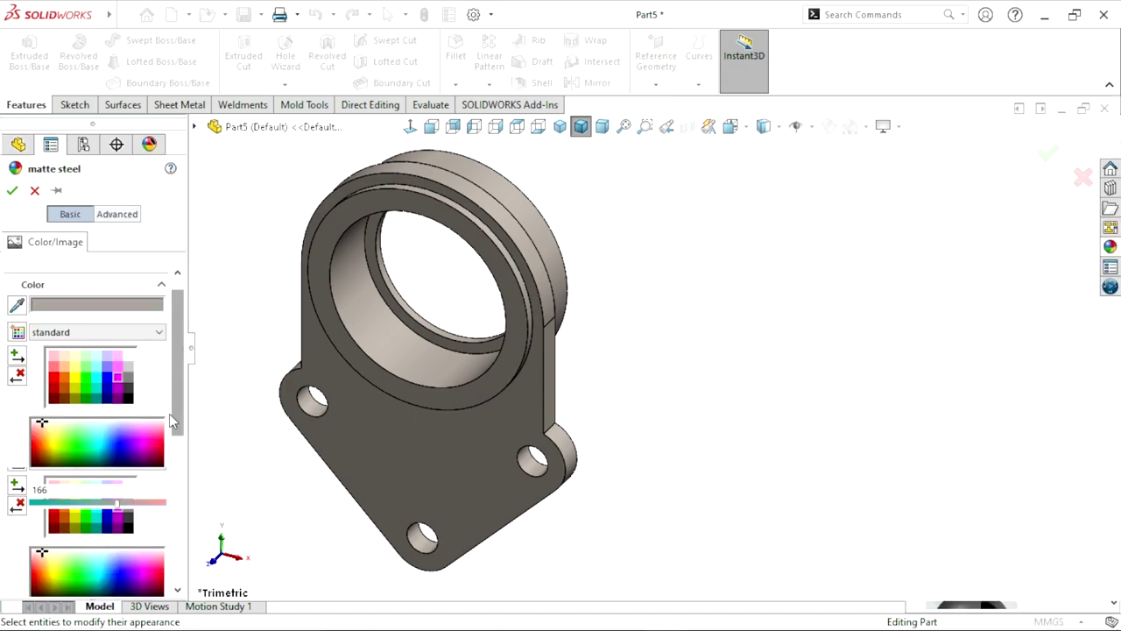
pyautogui.click(118, 378)
pyautogui.click(418, 370)
pyautogui.press('Return')
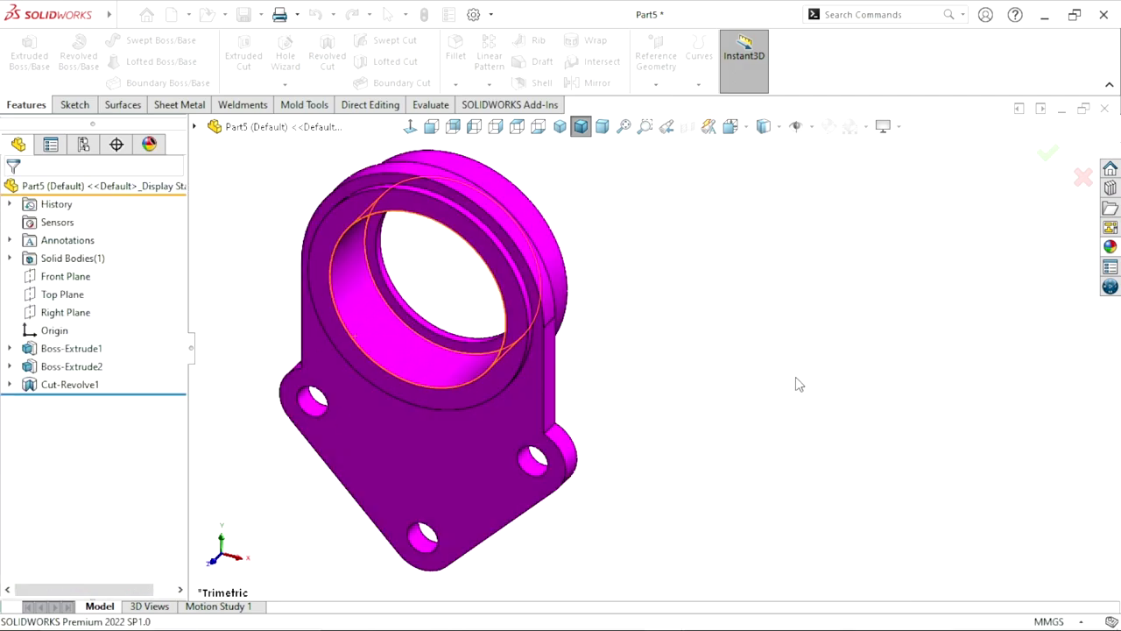
pyautogui.moveTo(626, 476)
pyautogui.mouseDown(button='middle')
pyautogui.moveTo(626, 351)
pyautogui.moveTo(646, 433)
pyautogui.moveTo(711, 214)
pyautogui.moveTo(534, 468)
pyautogui.moveTo(543, 520)
pyautogui.moveTo(721, 380)
pyautogui.moveTo(693, 429)
pyautogui.moveTo(438, 468)
pyautogui.moveTo(621, 443)
pyautogui.moveTo(789, 268)
pyautogui.moveTo(582, 333)
pyautogui.moveTo(759, 511)
pyautogui.moveTo(678, 531)
pyautogui.moveTo(483, 423)
pyautogui.moveTo(705, 400)
pyautogui.moveTo(733, 376)
pyautogui.moveTo(736, 528)
pyautogui.moveTo(801, 245)
pyautogui.moveTo(683, 475)
pyautogui.moveTo(514, 327)
pyautogui.moveTo(833, 478)
pyautogui.moveTo(842, 261)
pyautogui.moveTo(823, 393)
pyautogui.moveTo(804, 333)
pyautogui.moveTo(776, 435)
pyautogui.moveTo(824, 295)
pyautogui.moveTo(673, 328)
pyautogui.moveTo(745, 420)
pyautogui.mouseUp(button='middle')
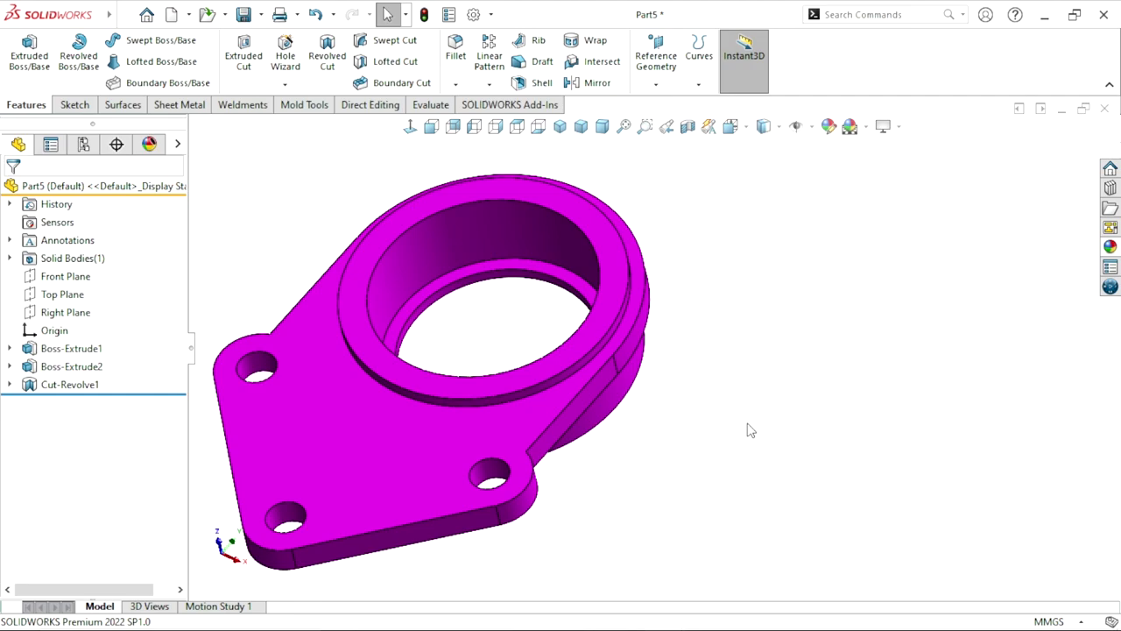
pyautogui.click(581, 126)
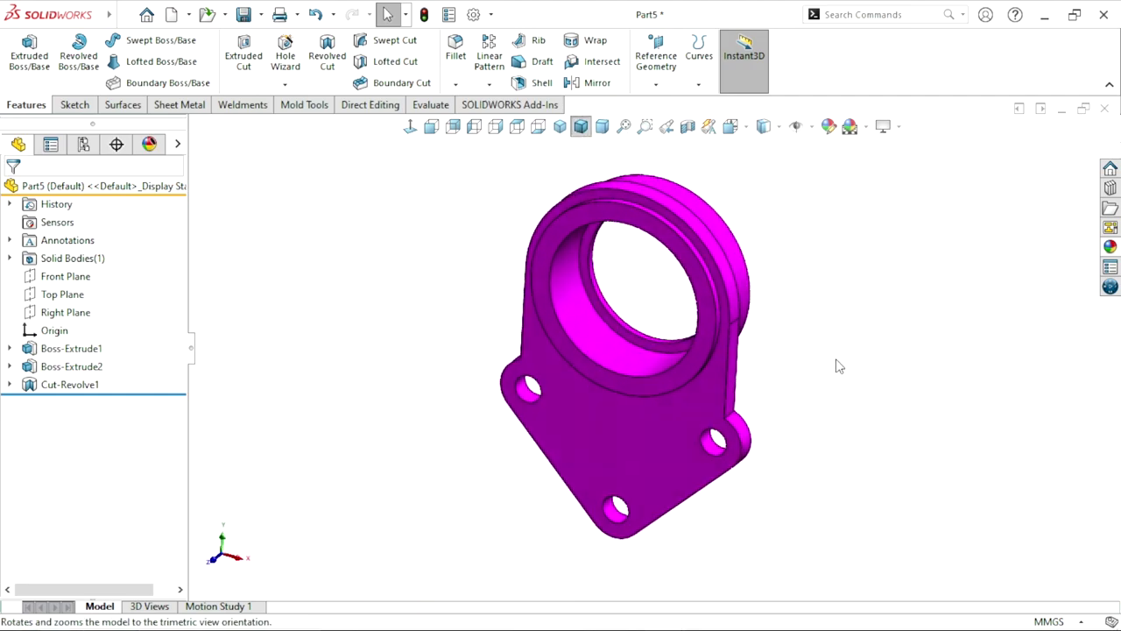